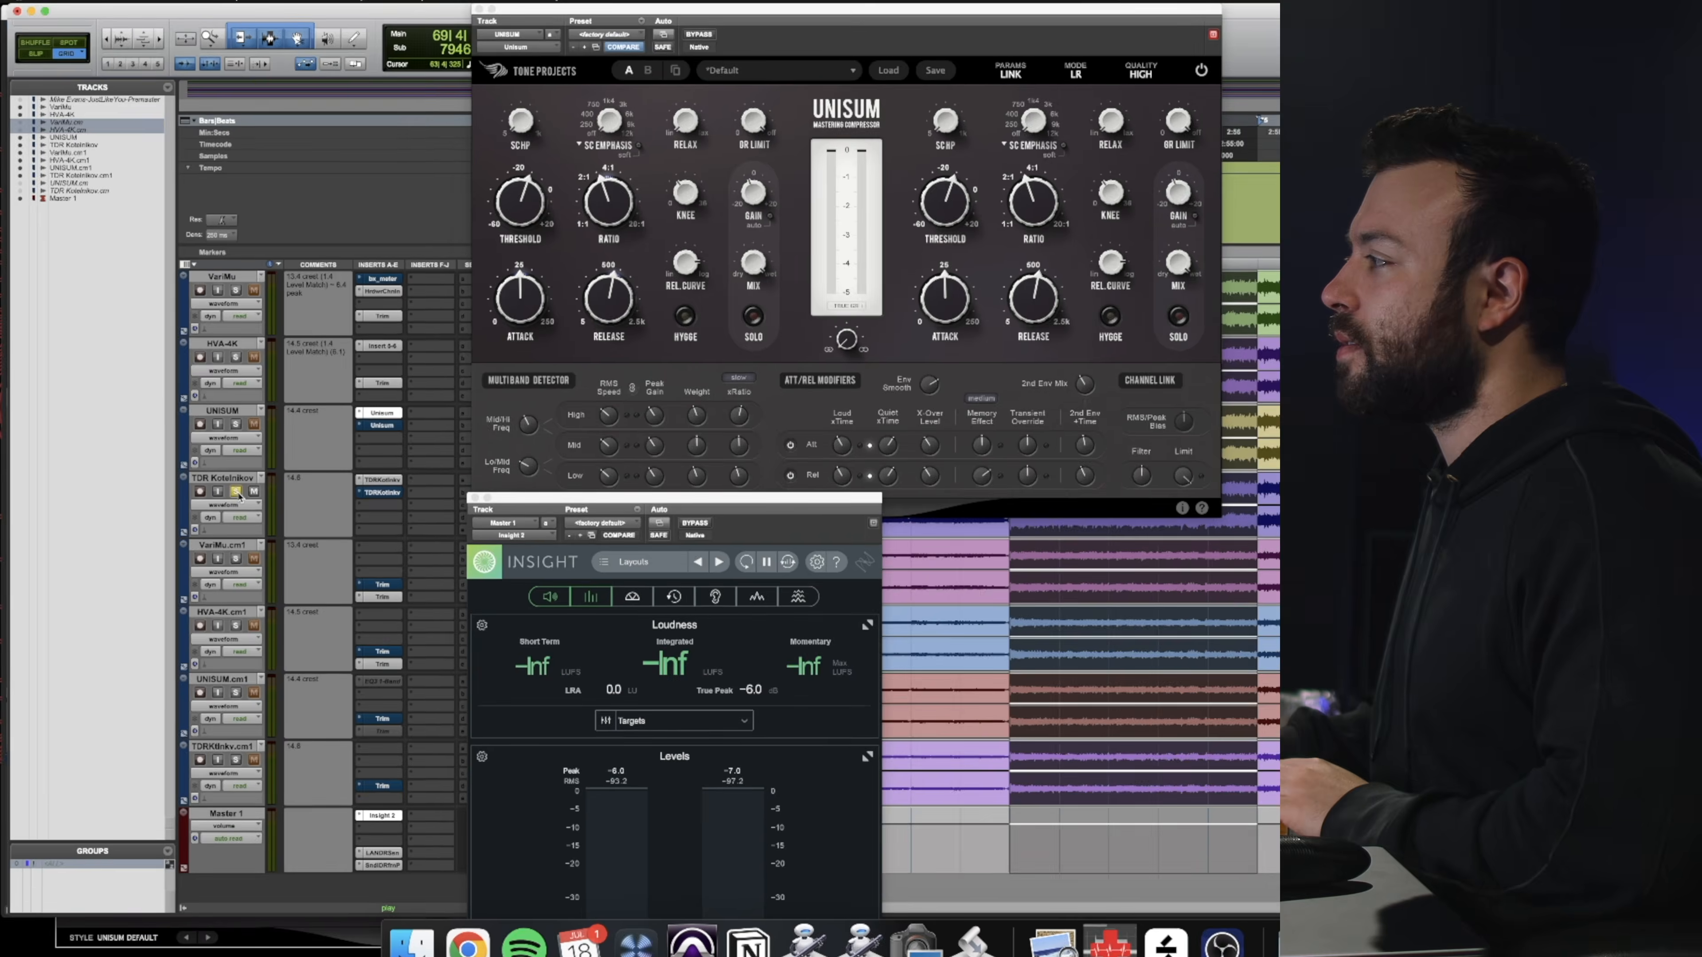
Play back the song and compare tracks by soloing TDR Kotelnikov and VariMu in turn
key(space)
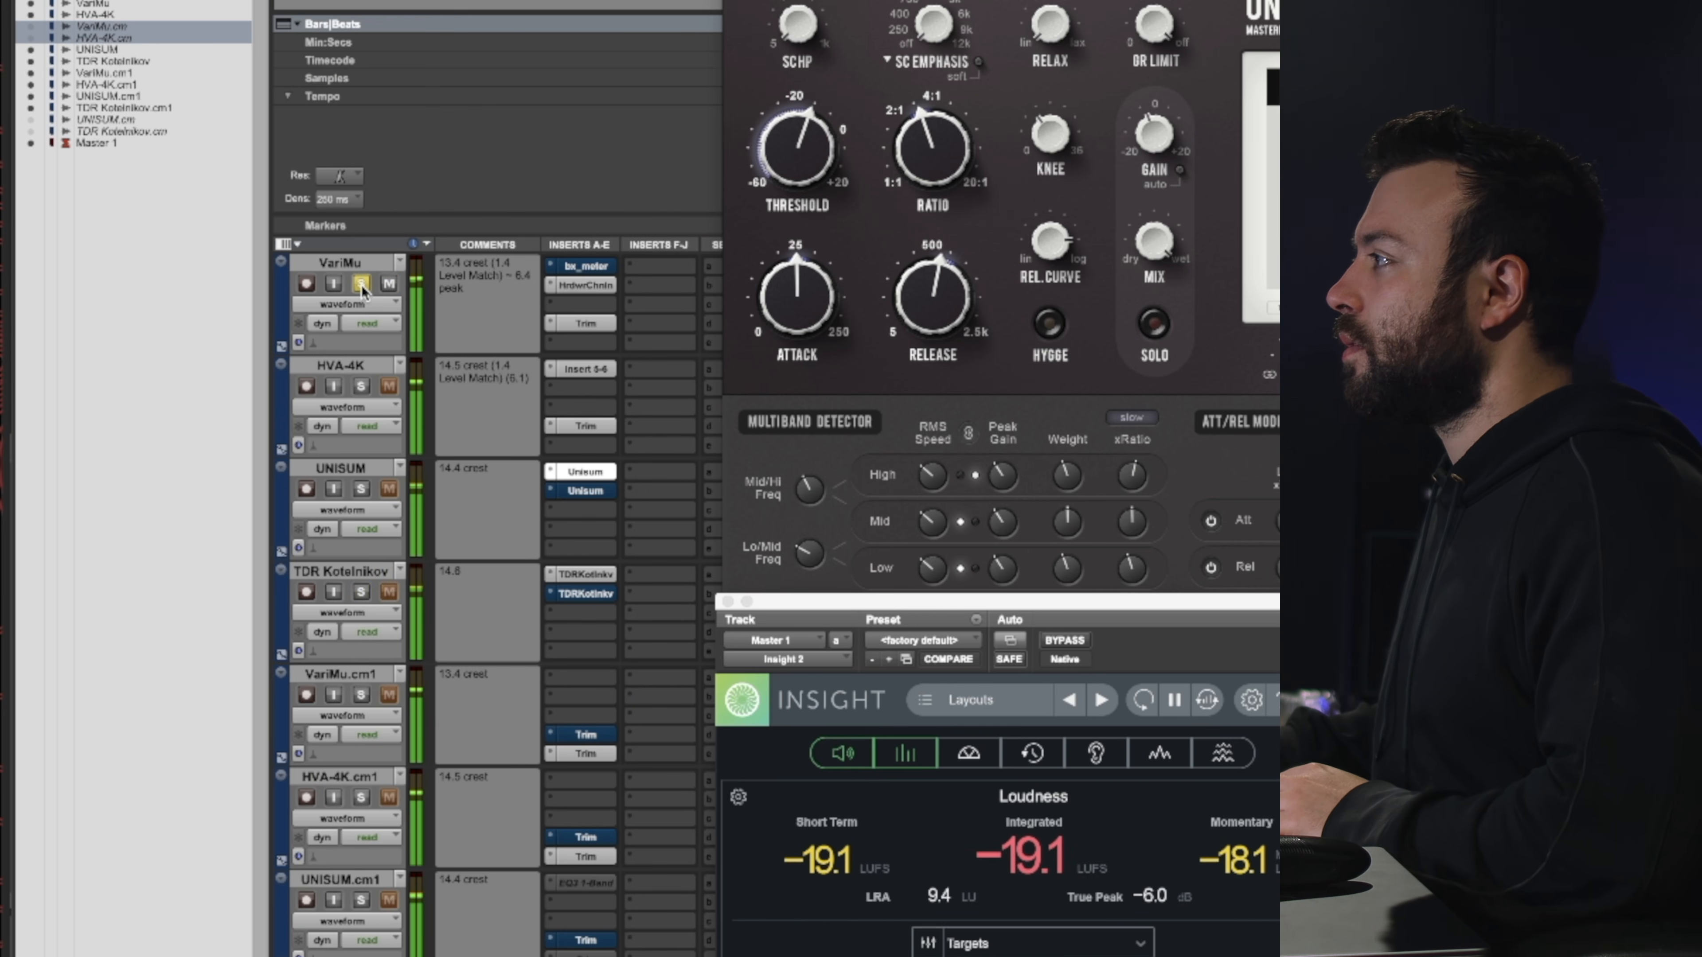
click(361, 593)
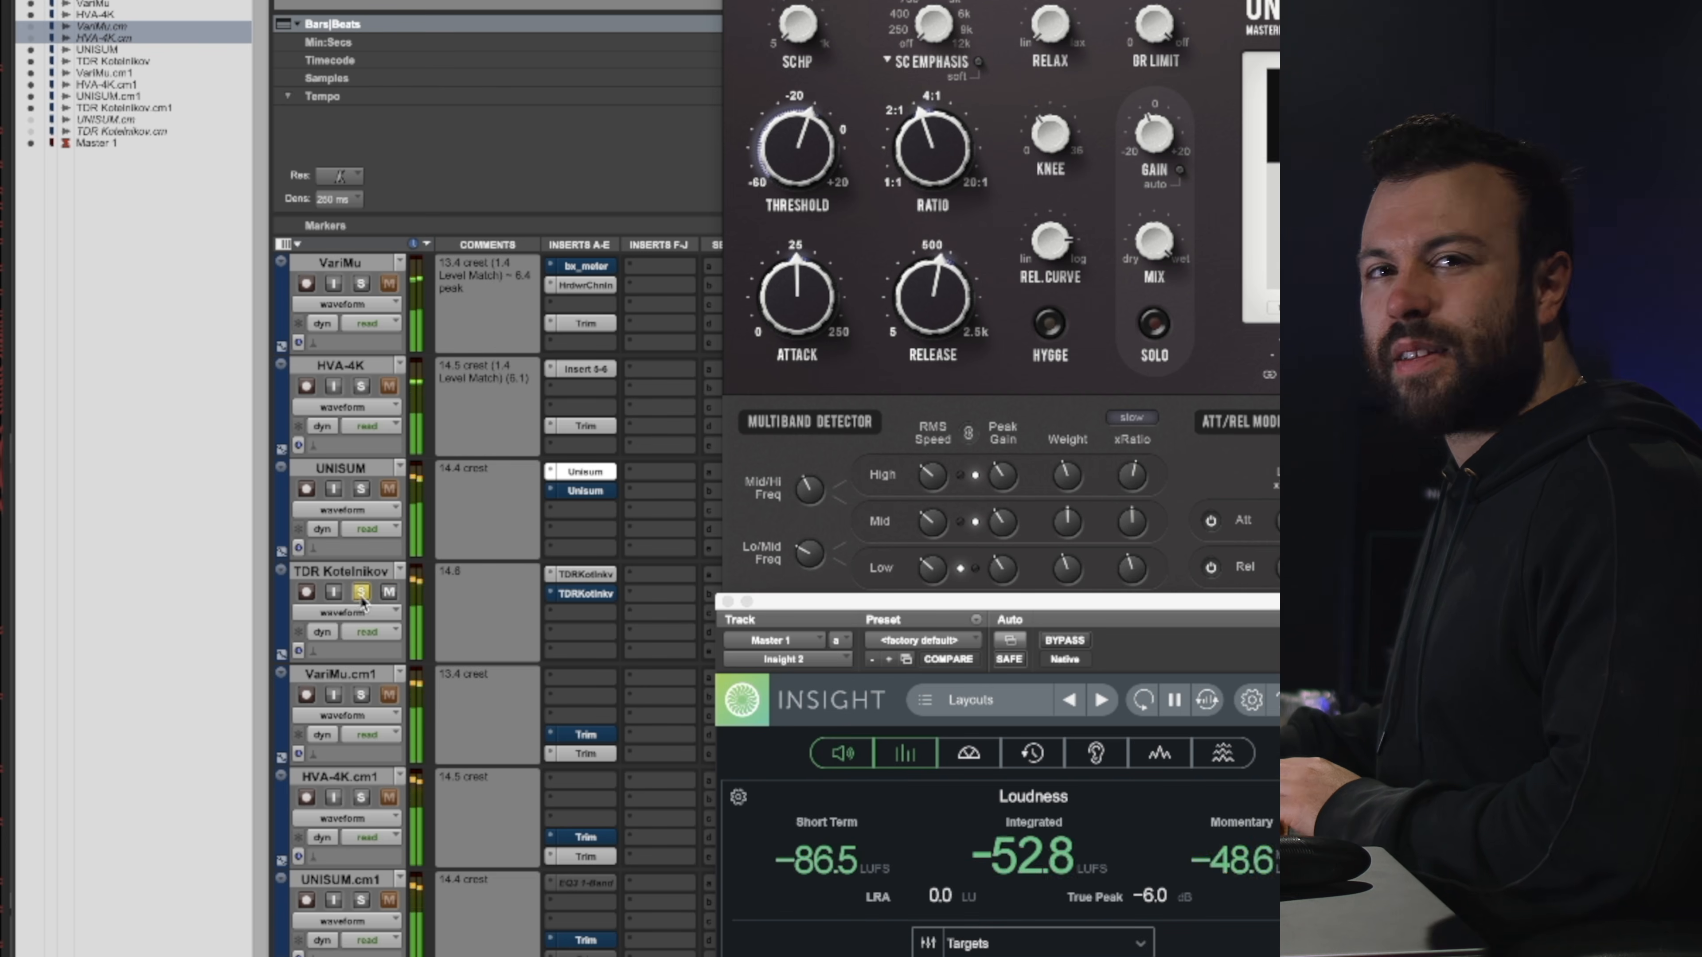
click(361, 284)
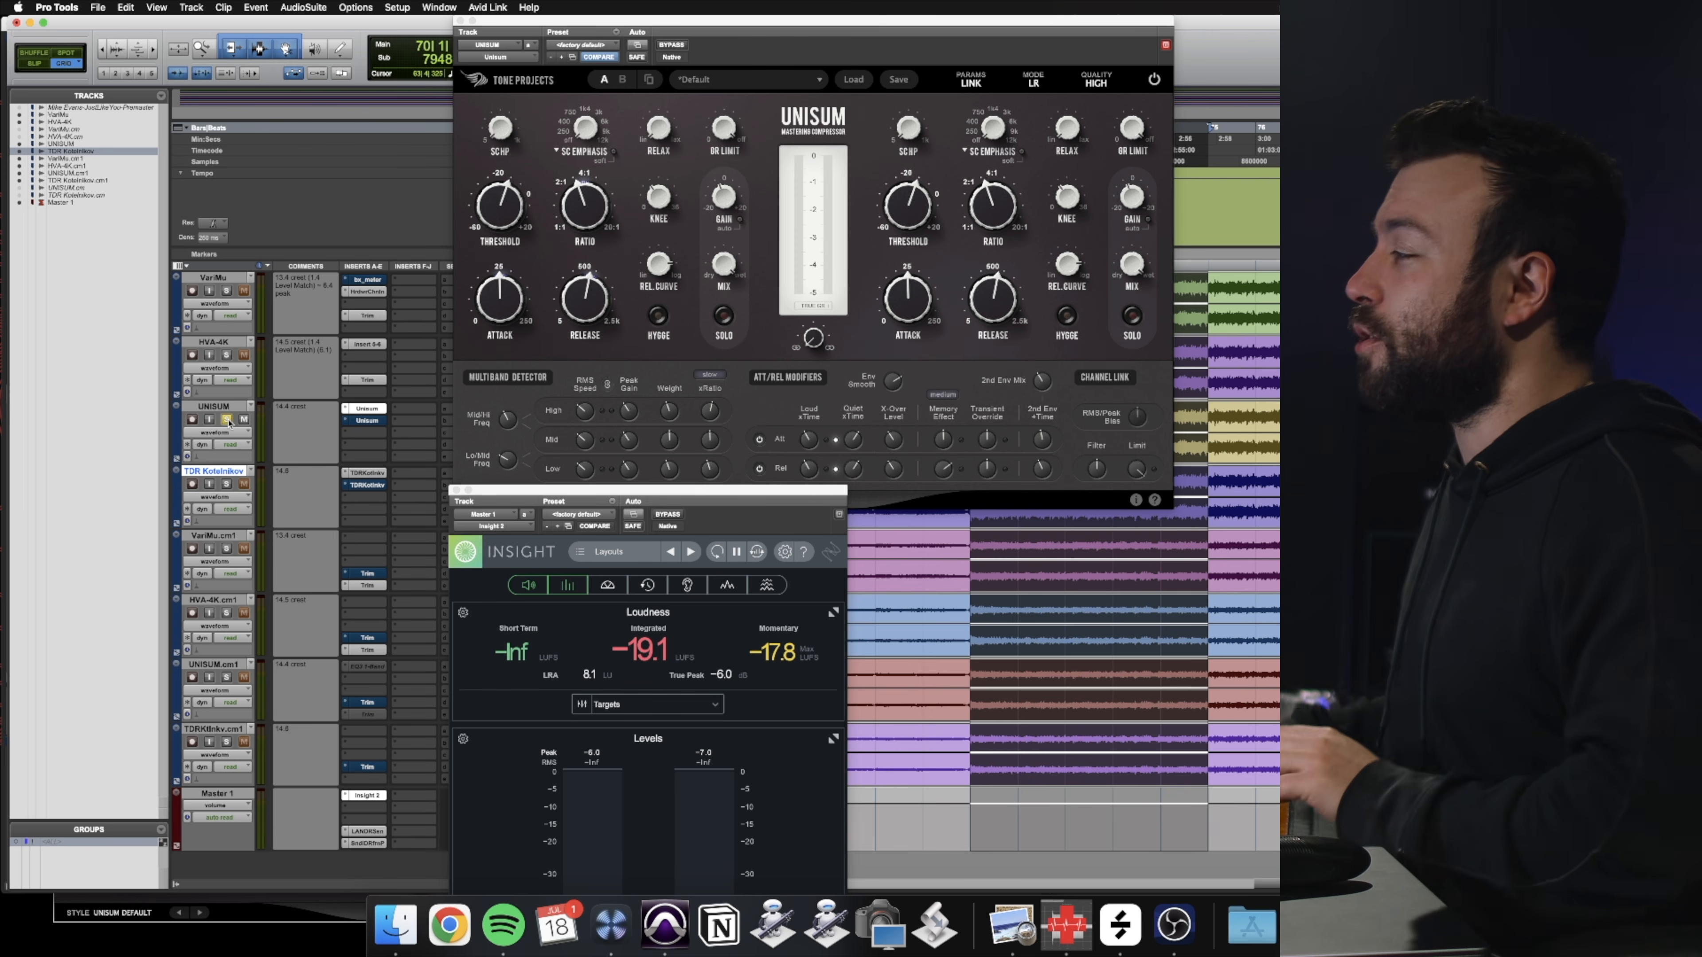
Reposition the UNISUM plugin window, open the first TDR Kotelnikov insert on its track and place that window clear of the others
click(507, 37)
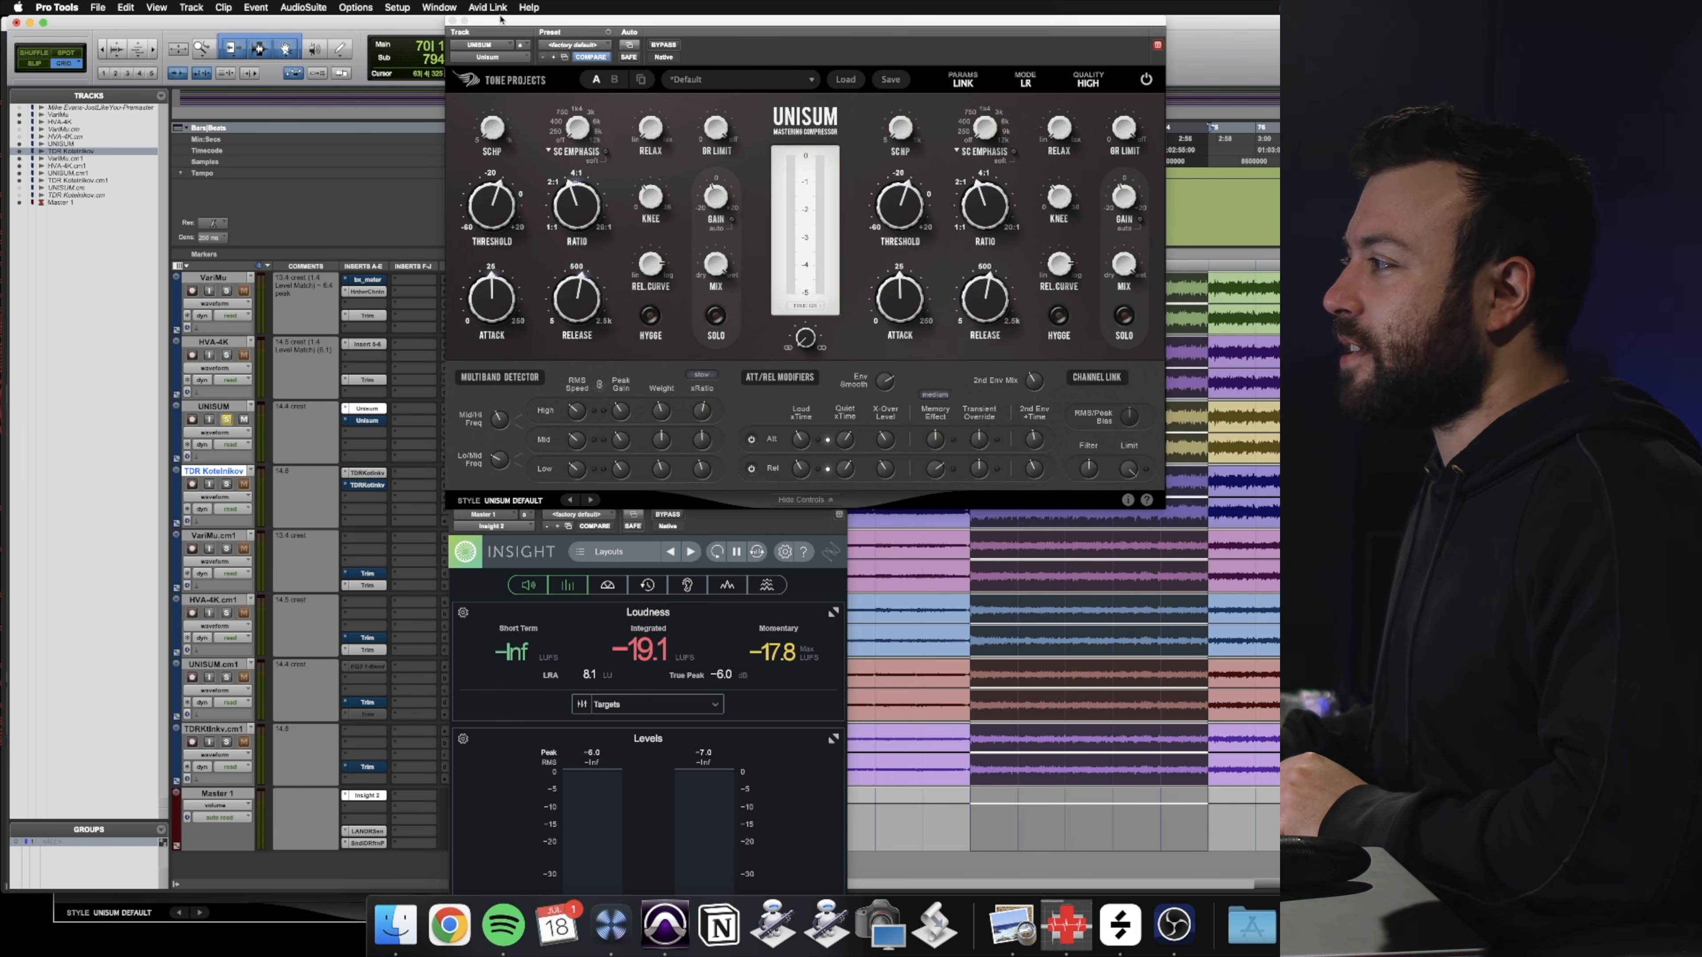
drag(510, 13, 504, 13)
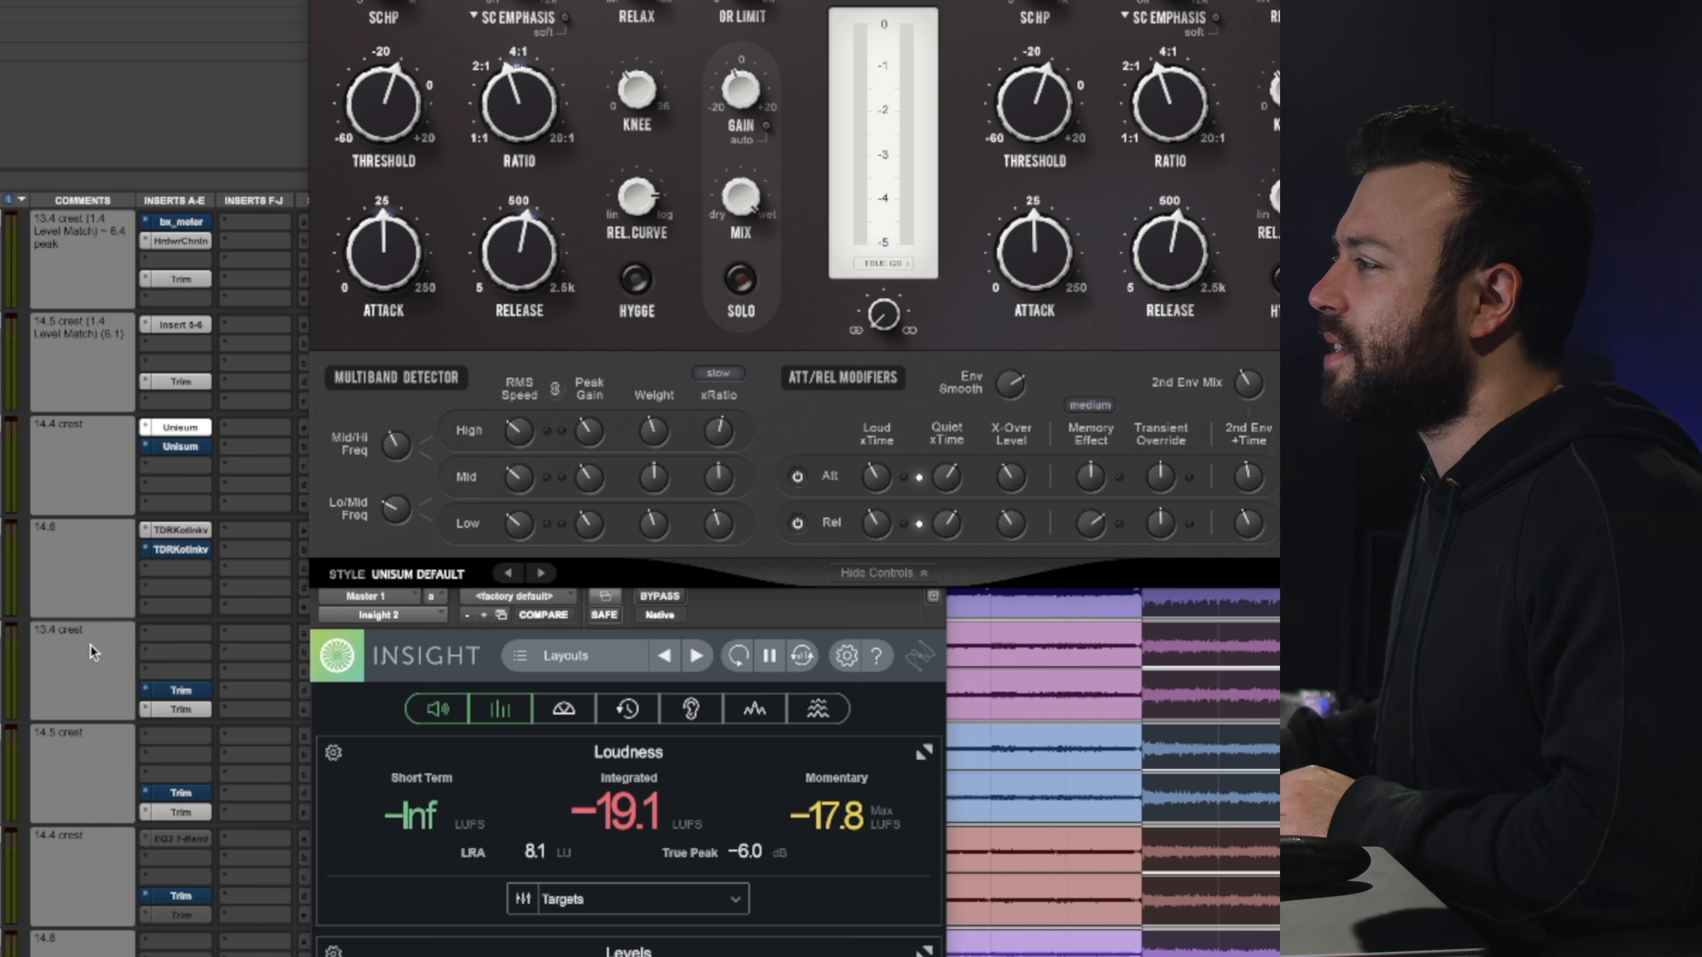
click(166, 531)
drag(0, 0, 56, 847)
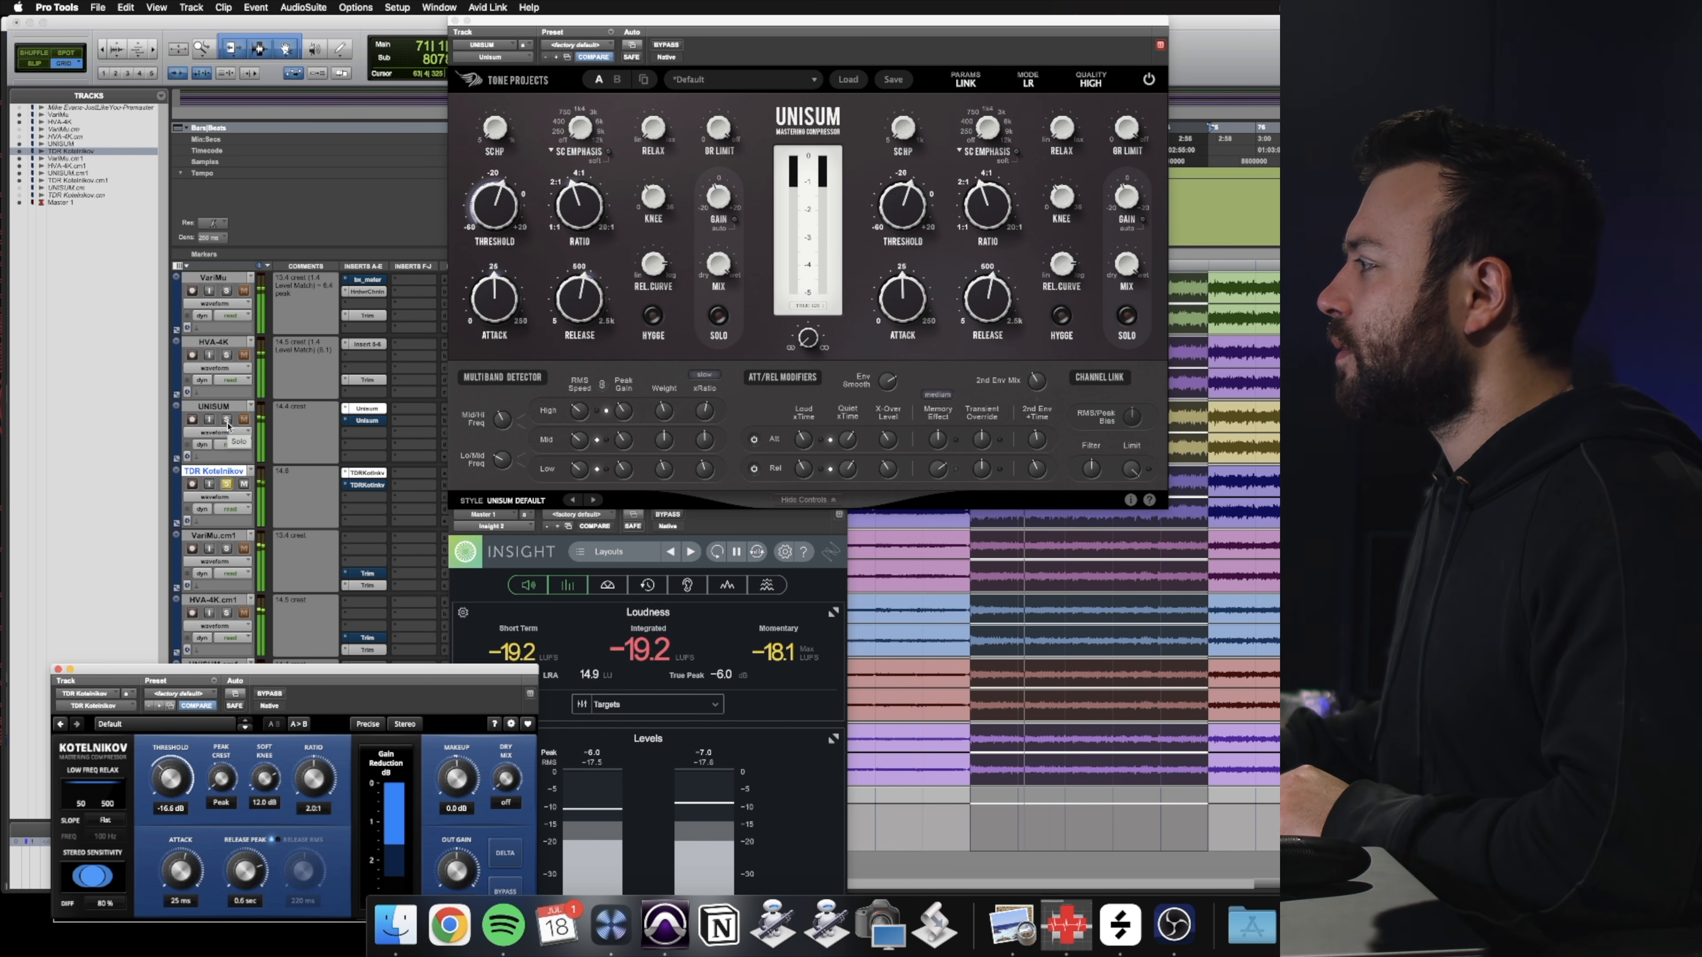
Compare the UNISUM and VariMu tracks during playback by soloing each in turn
click(229, 424)
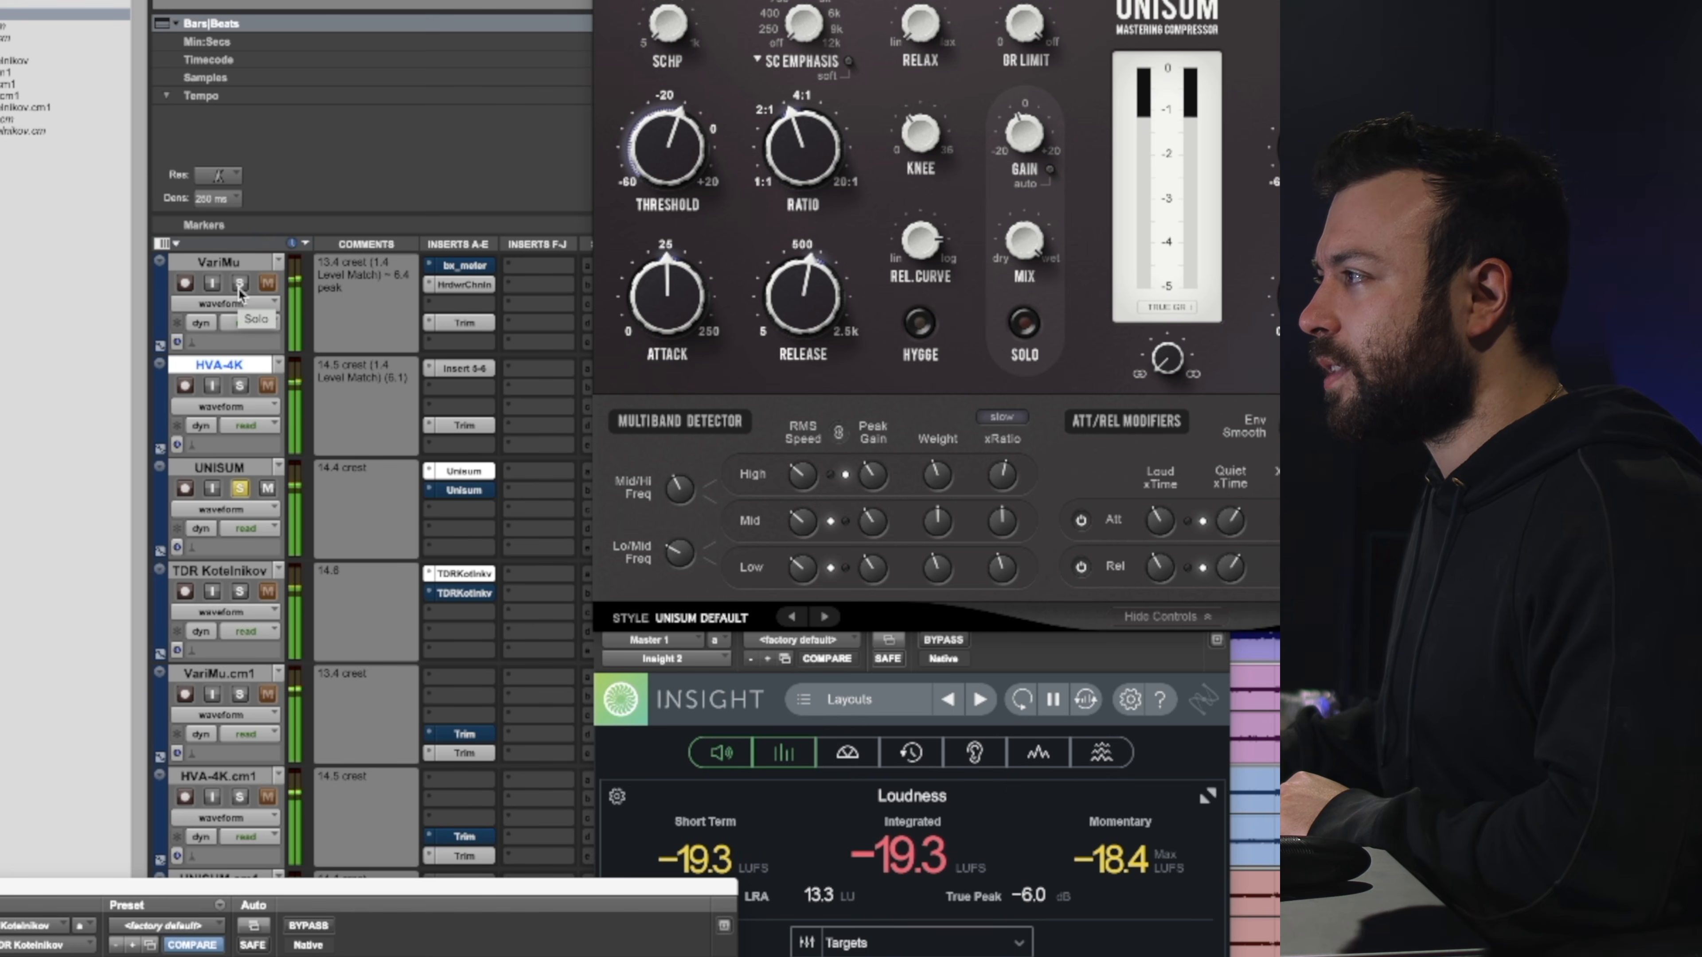
click(240, 284)
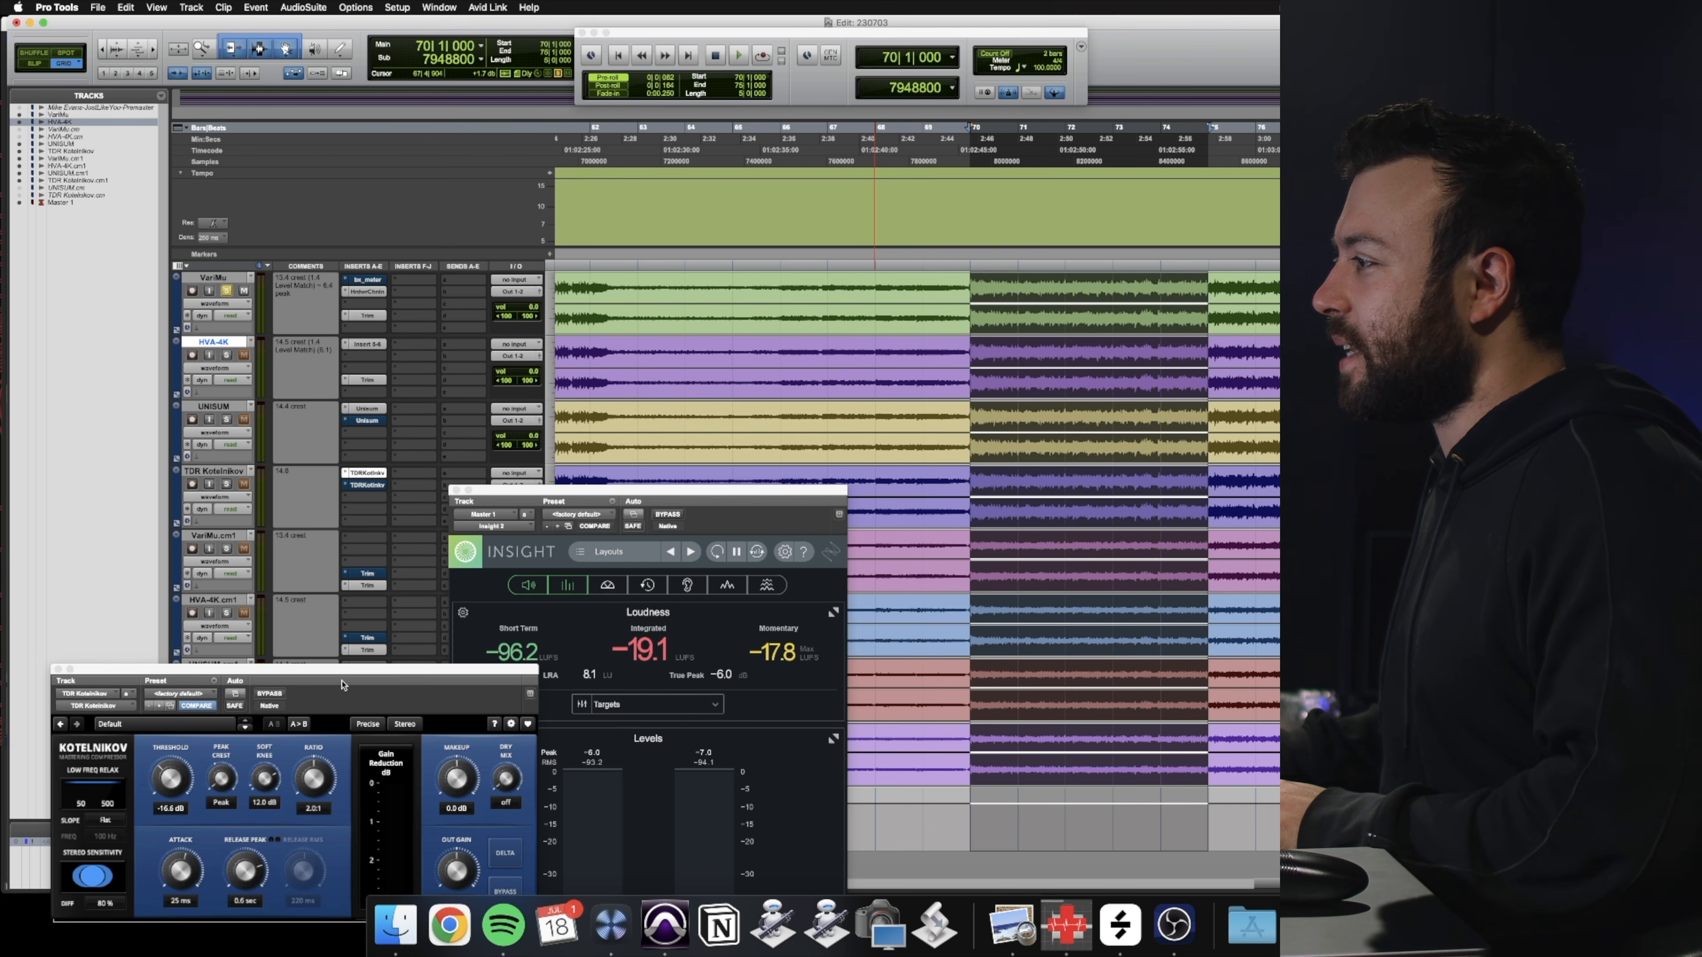
Move the Kotelnikov window beside the track inserts and load its 35HZ_Mastering_SLOW preset
drag(339, 673, 830, 483)
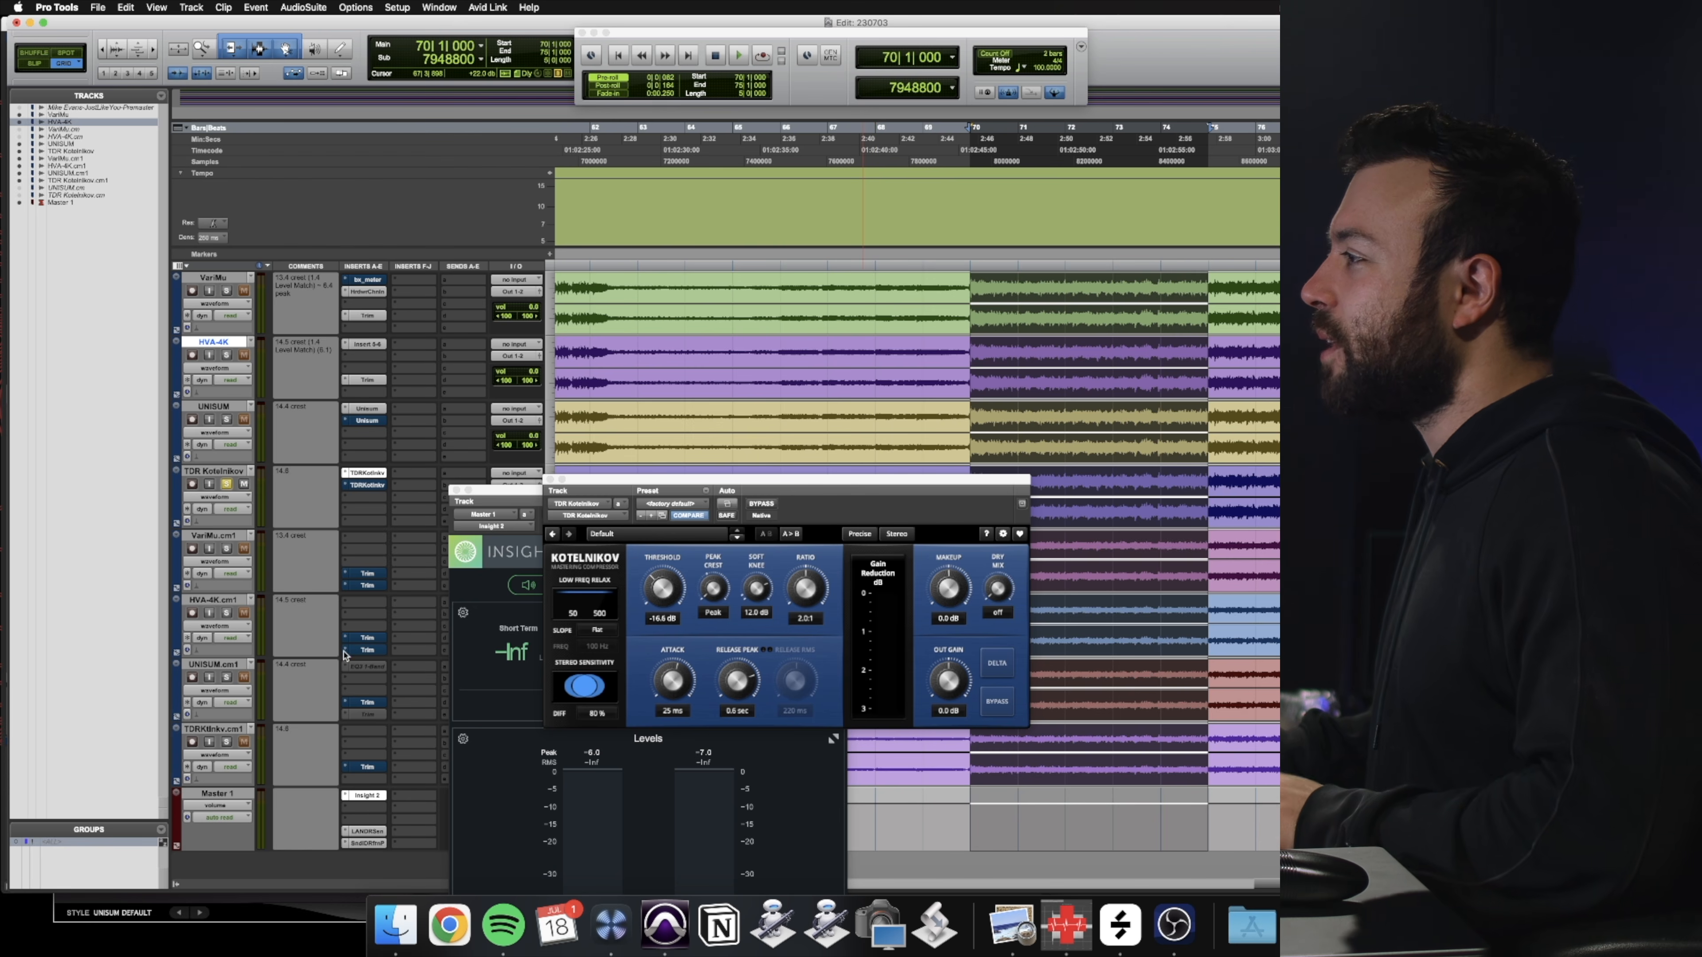
click(694, 504)
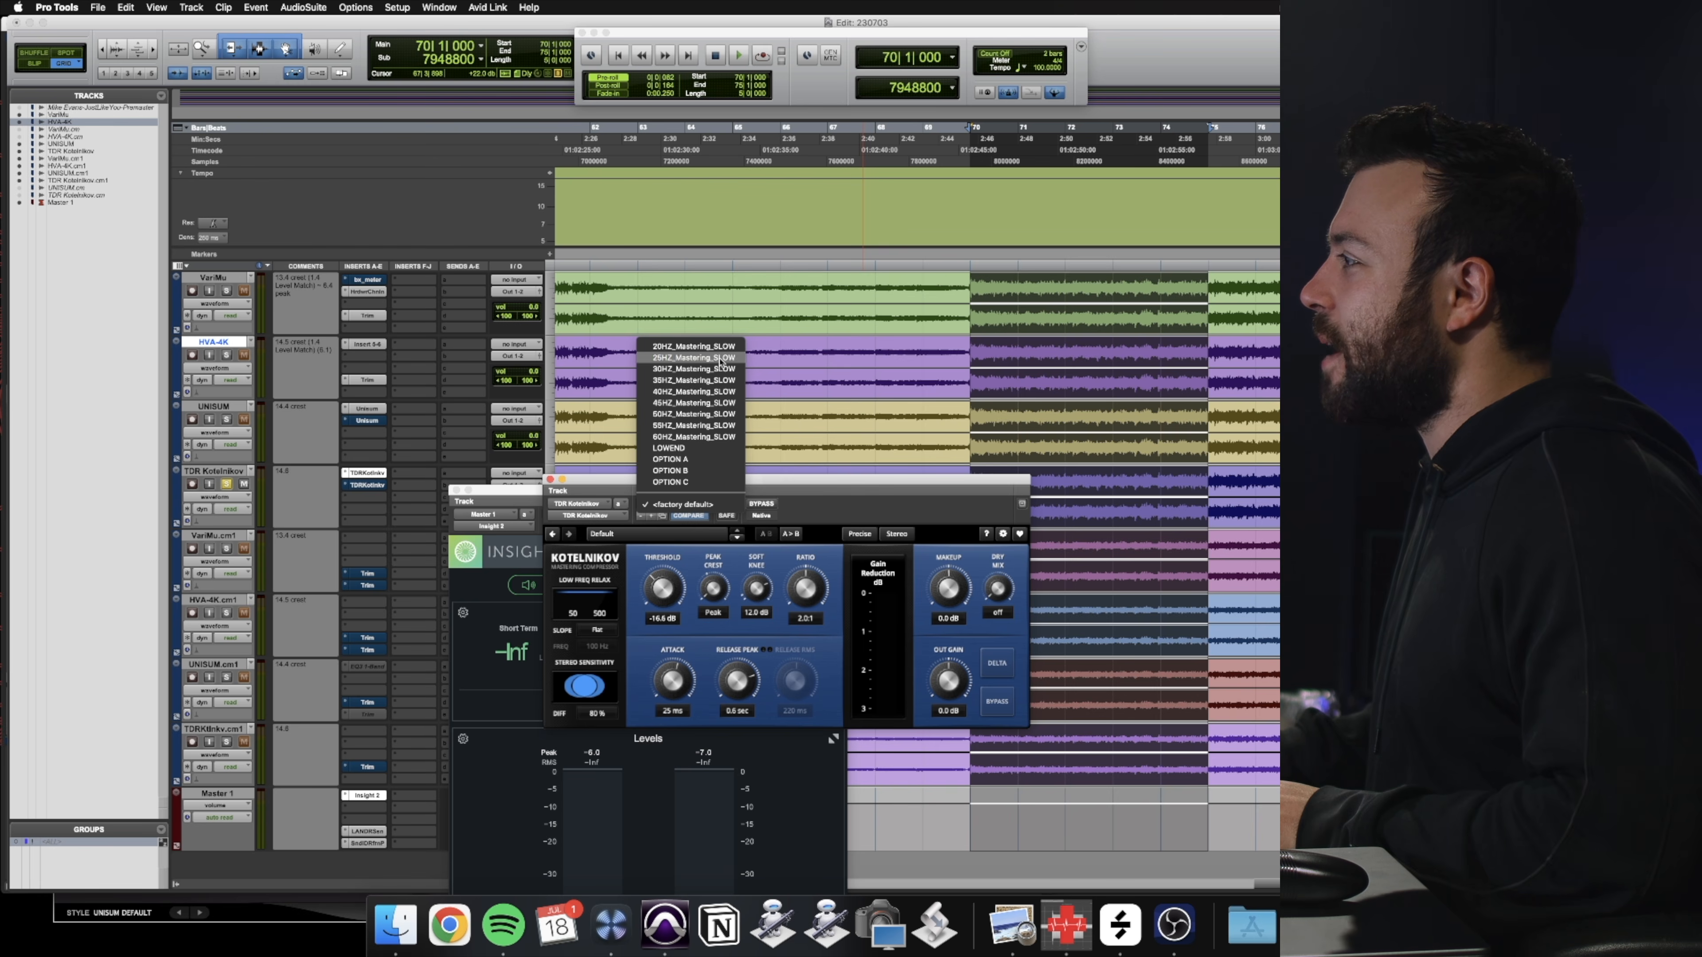
click(698, 380)
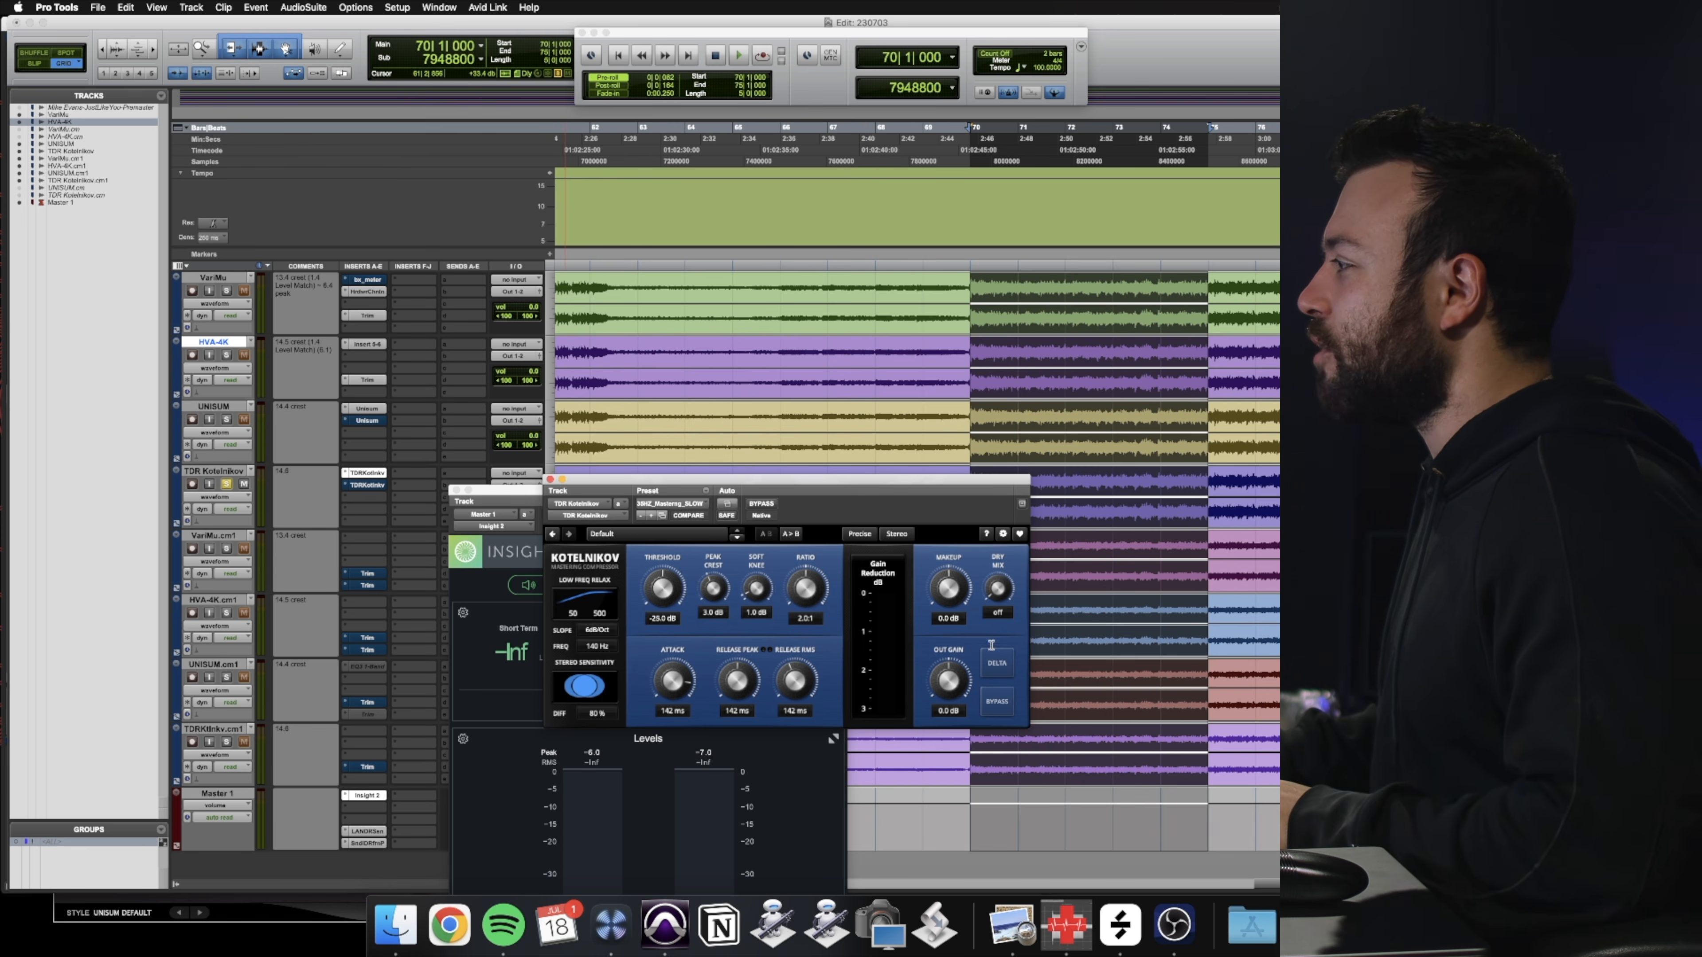
Turn on Delta monitoring in Kotelnikov, reposition its window over the edit area and start playback
click(999, 662)
drag(629, 488, 521, 389)
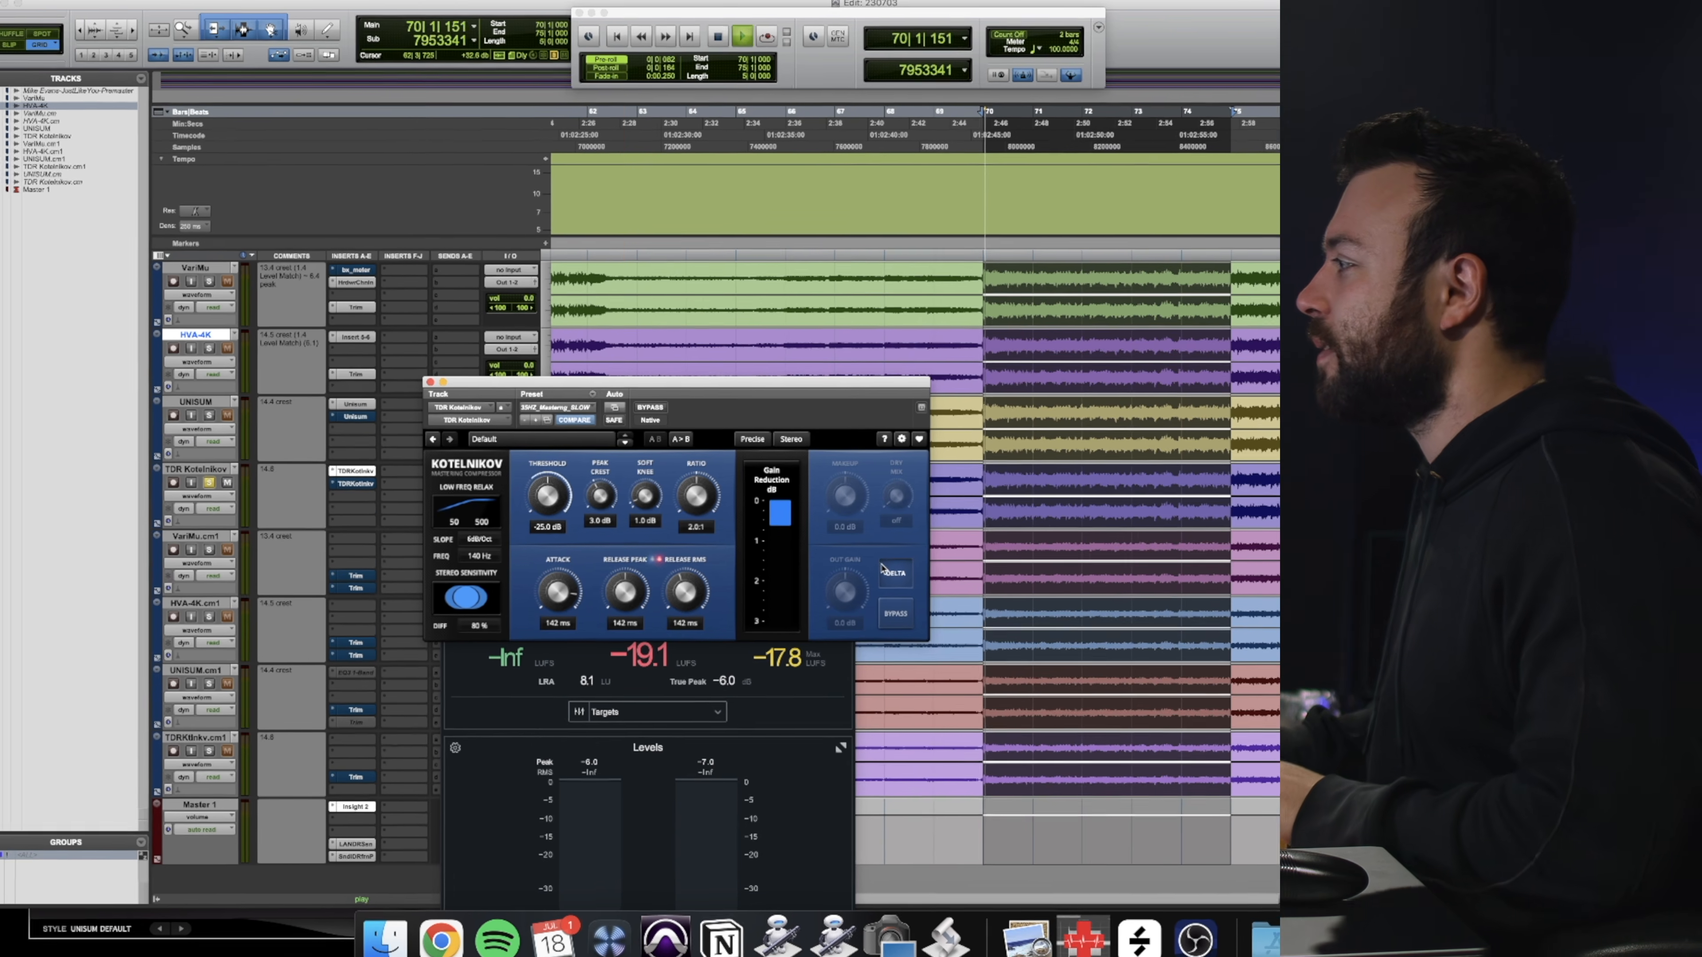
key(space)
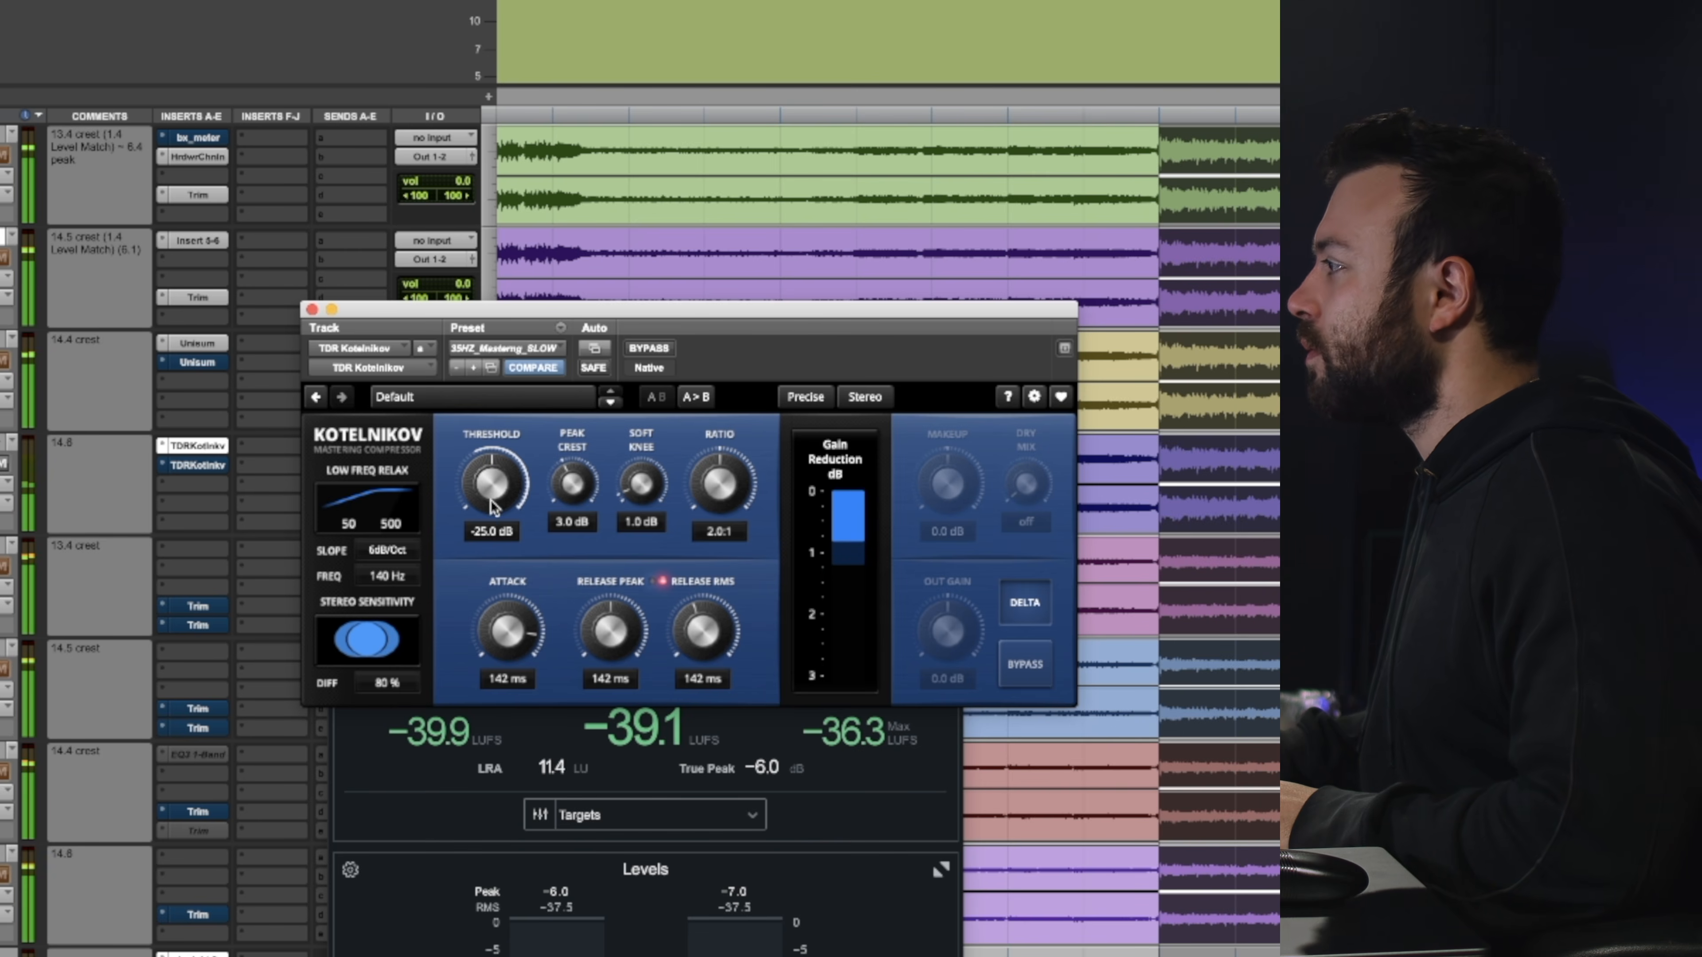
Raise Kotelnikov's Peak Crest to about 7.5 dB and its Soft Knee to 2.5 dB while listening to the delta
mouse_move(571, 484)
mouse_down()
mouse_move(570, 449)
mouse_move(571, 508)
mouse_up()
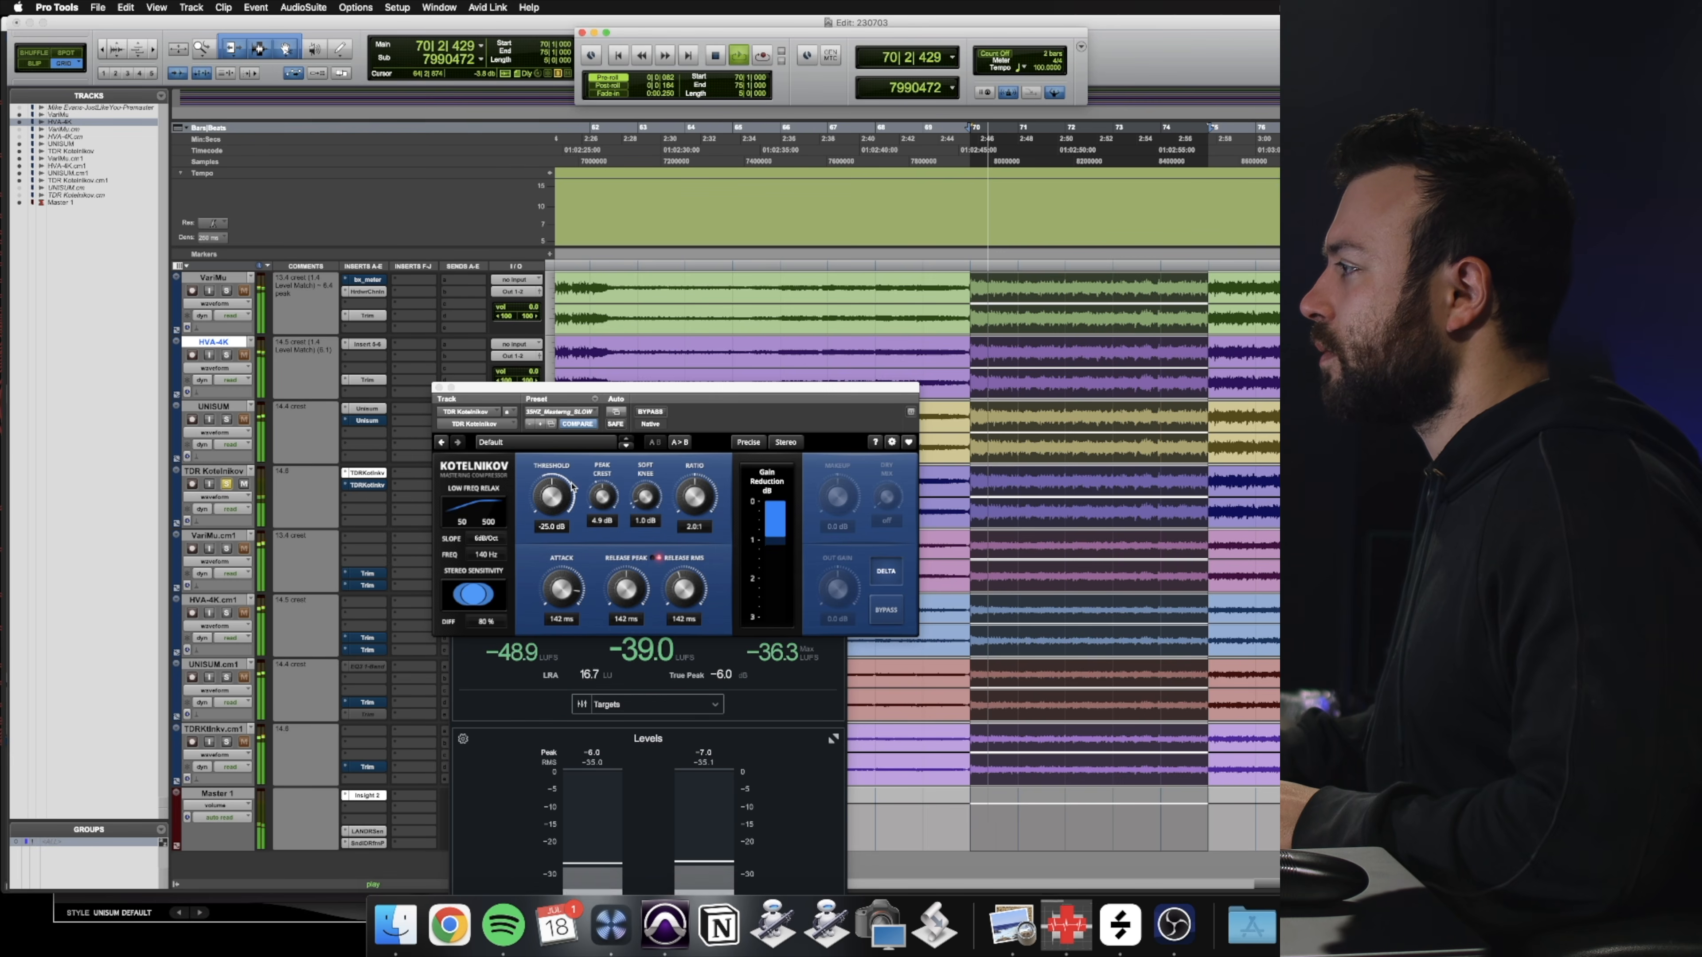
drag(602, 494, 601, 488)
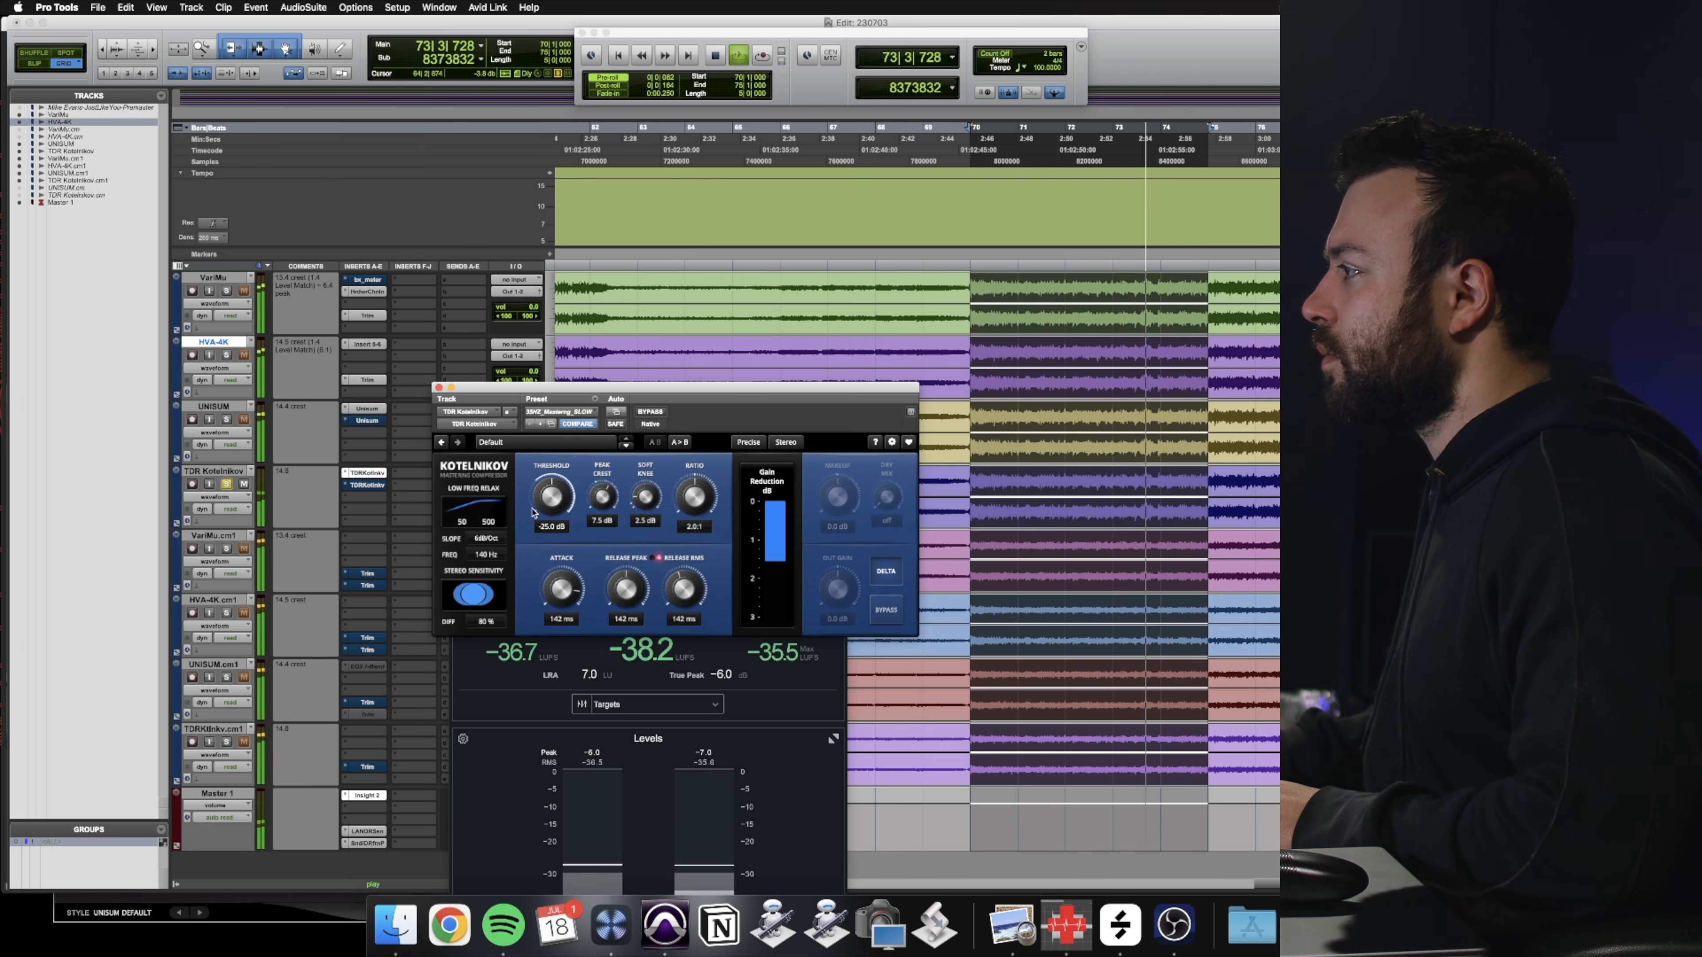
Try Kotelnikov's threshold at -23 dB and at higher values, and settle on -24.5 dB
click(549, 526)
text(-23)
key(Return)
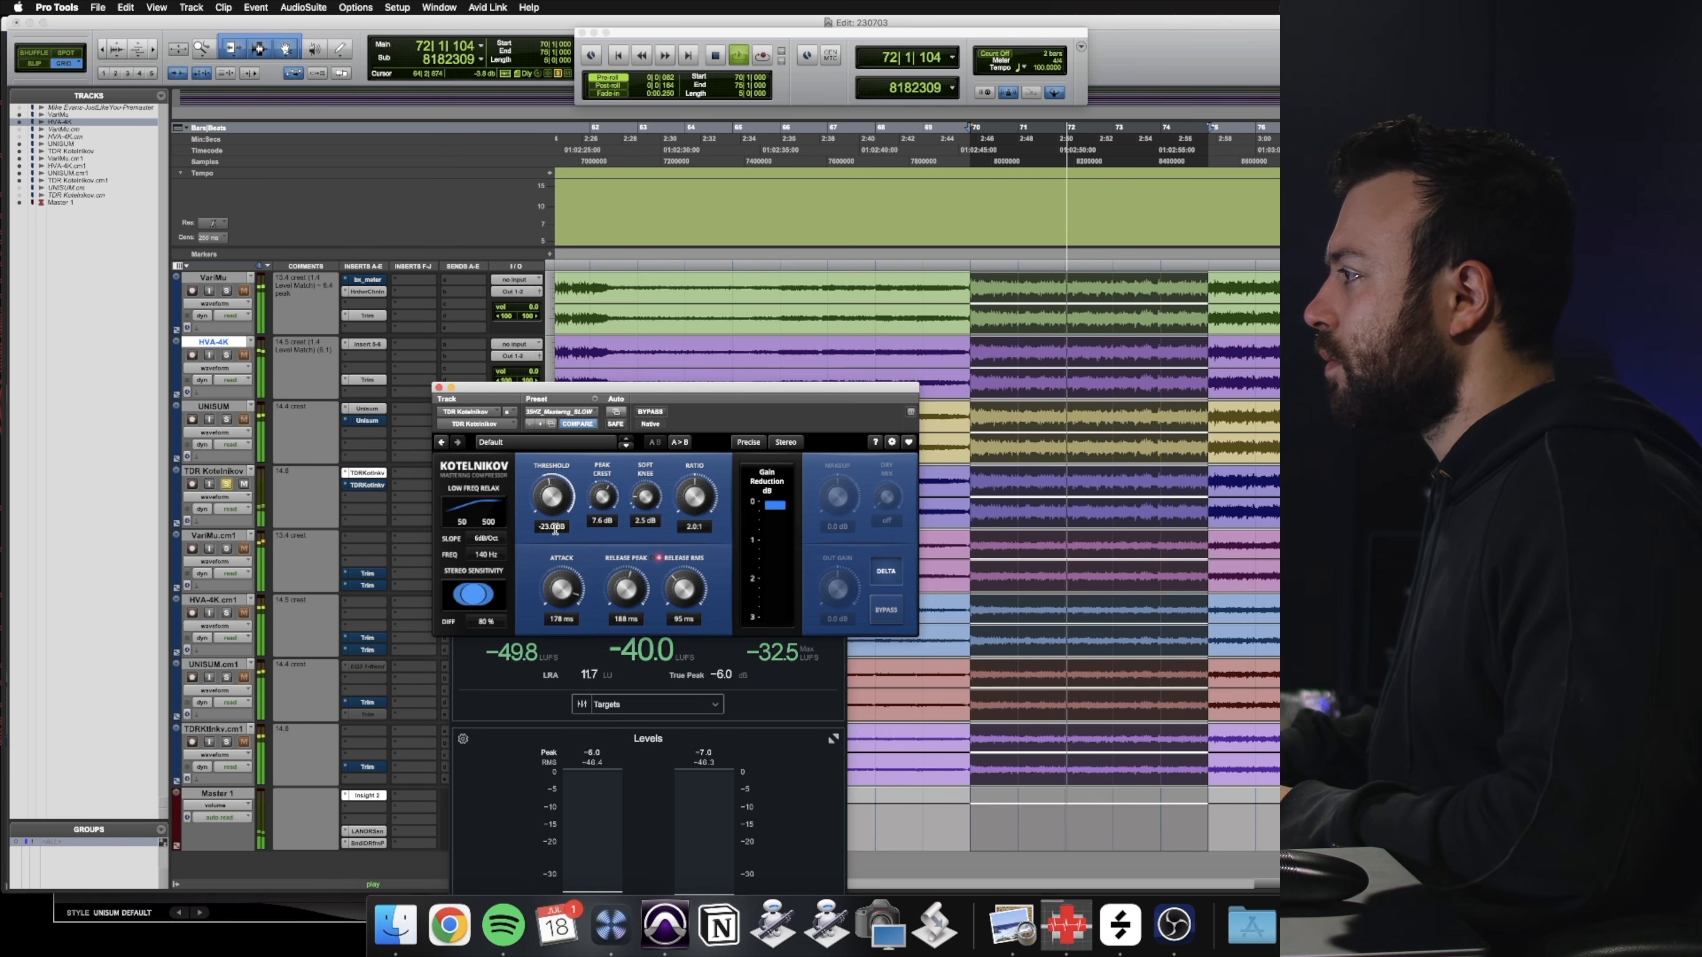
scroll(555, 528, up, 3)
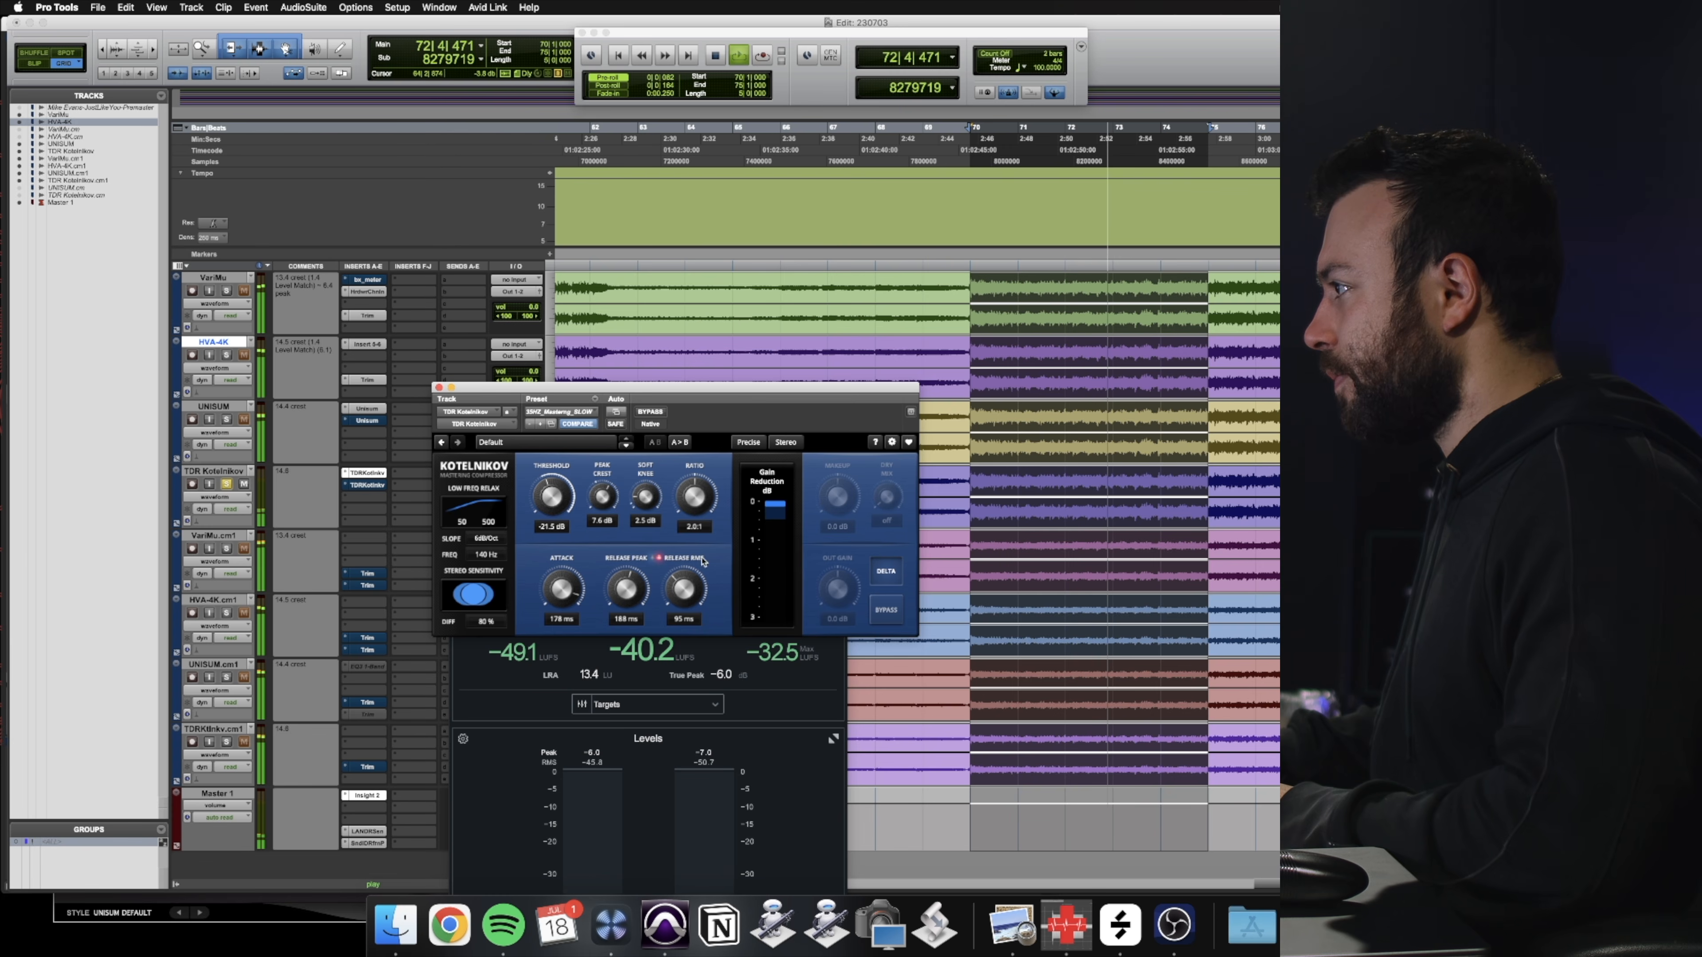
scroll(556, 529, down, 6)
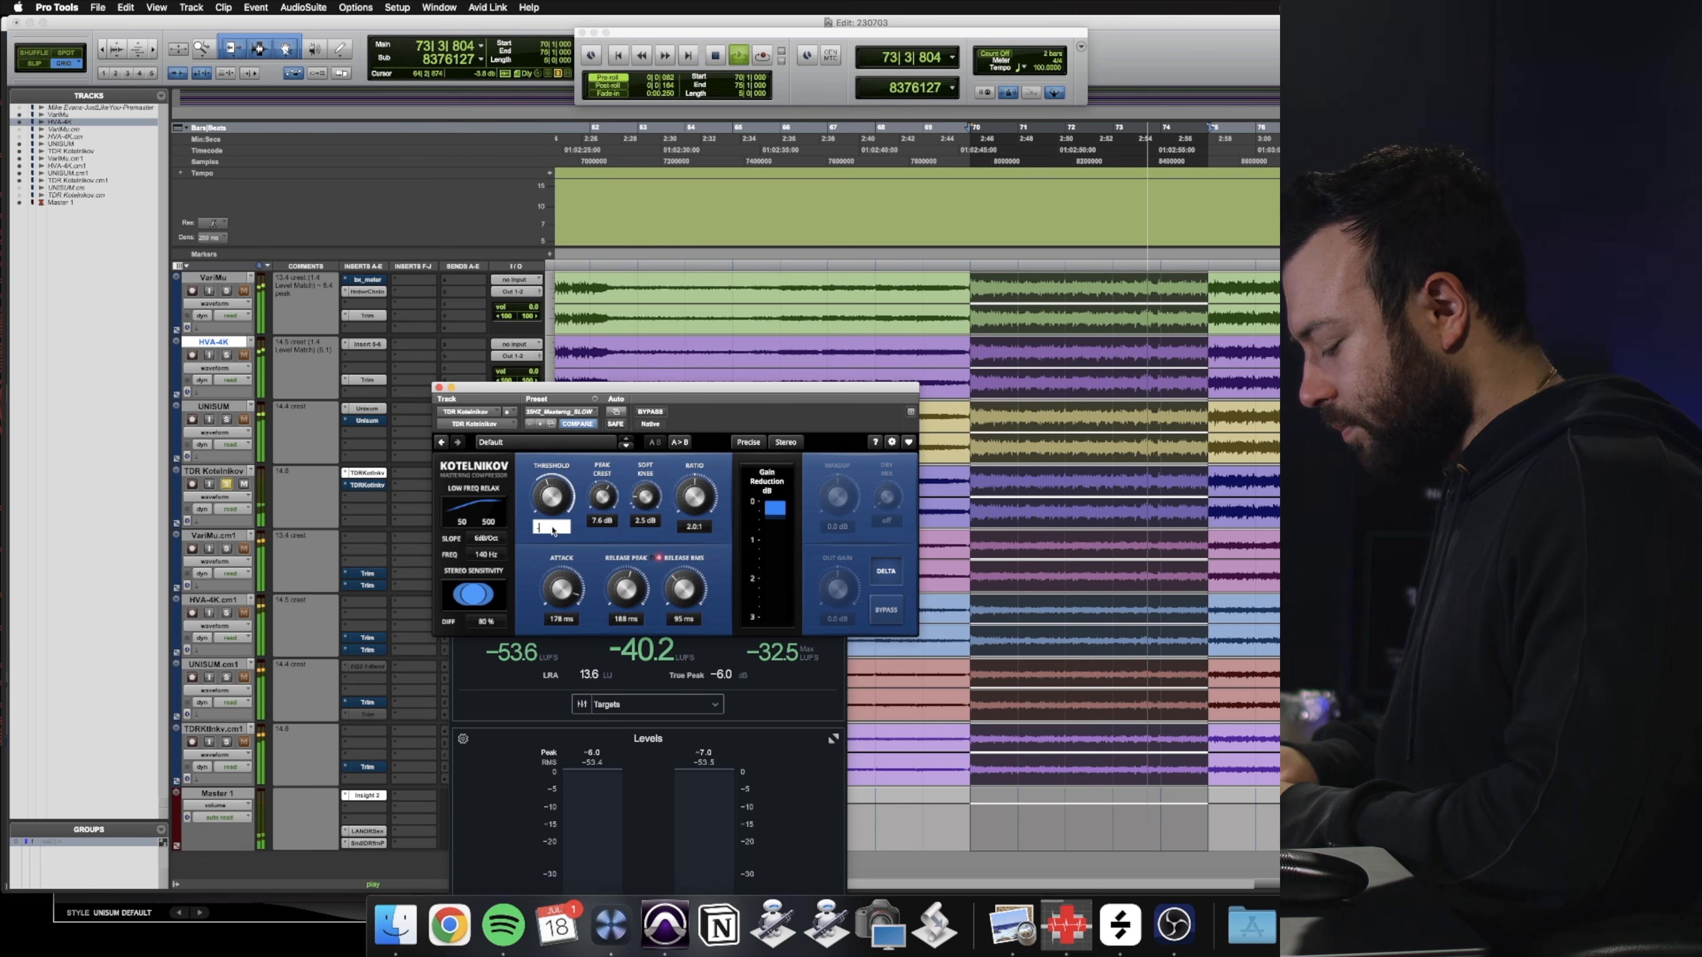
click(551, 527)
key(Return)
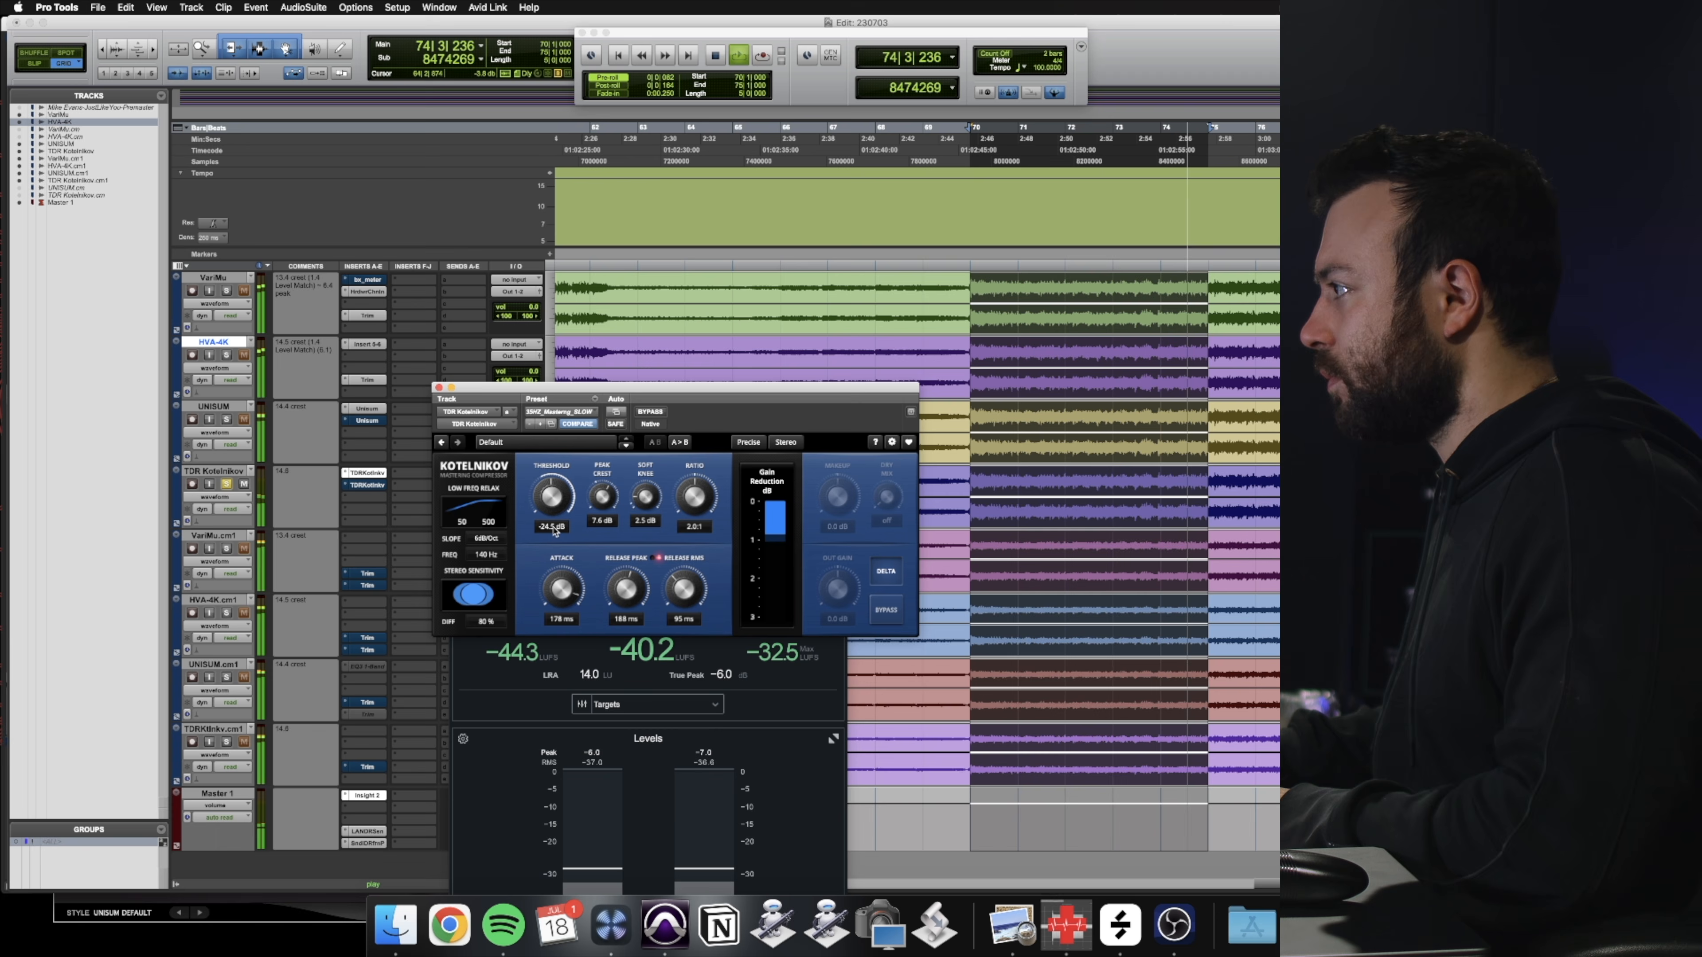
Turn off Delta monitoring in Kotelnikov and raise the makeup gain to 0.8 dB
click(886, 575)
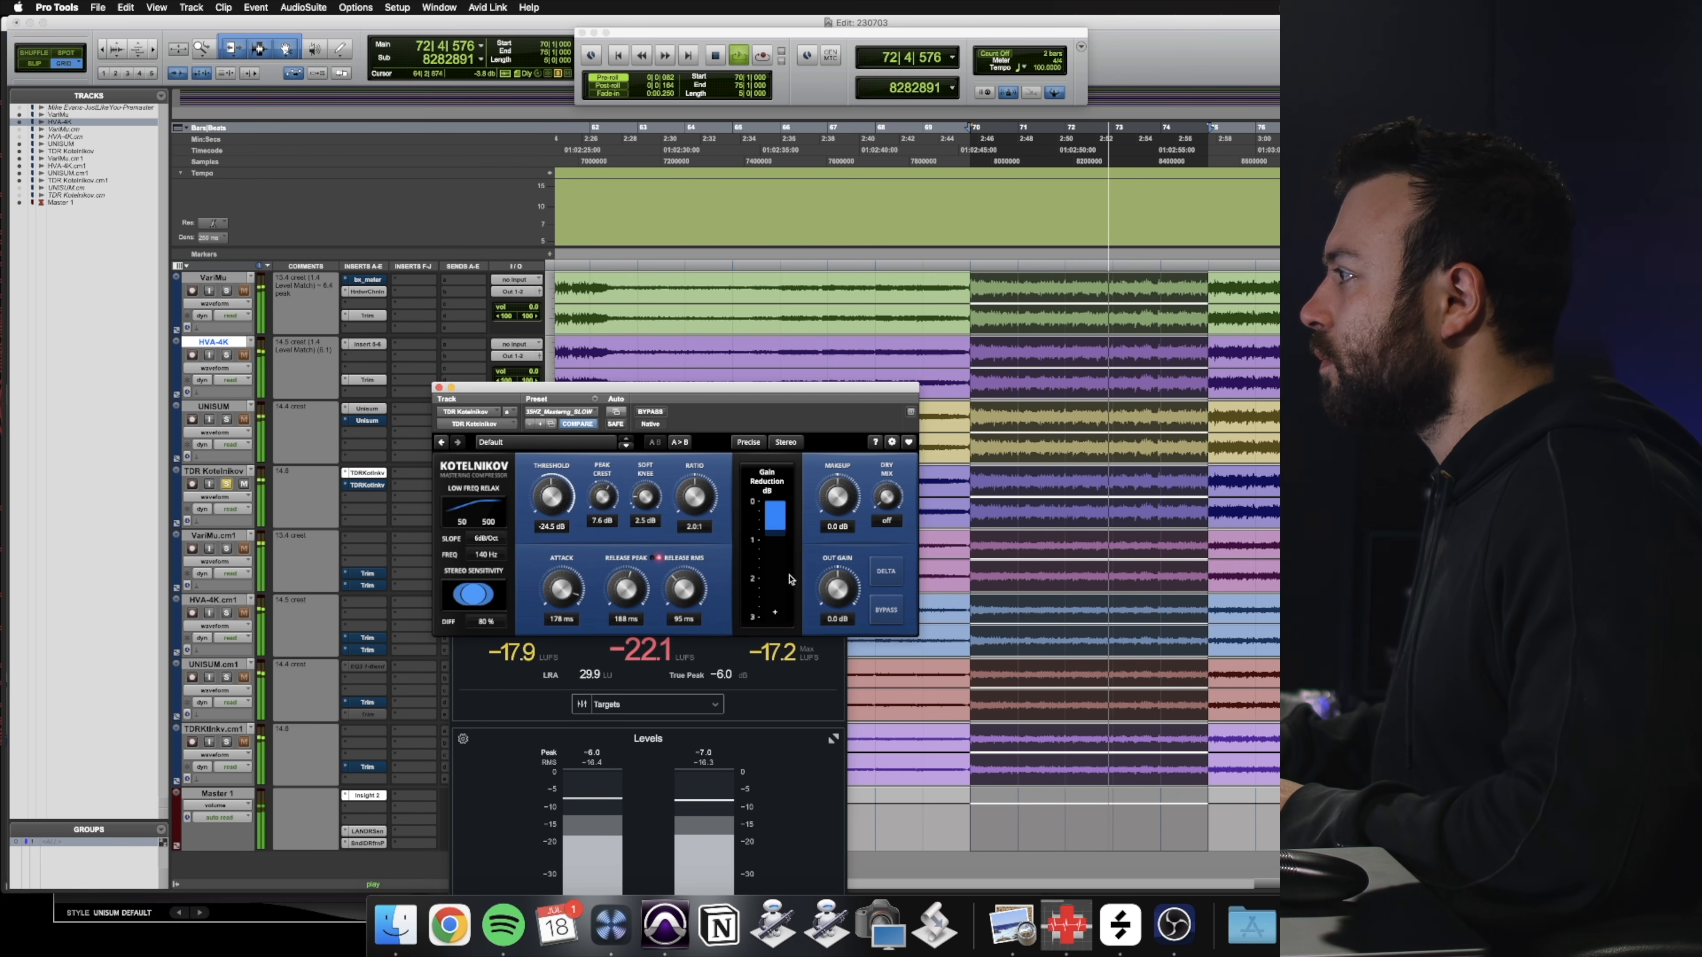
drag(838, 496, 838, 485)
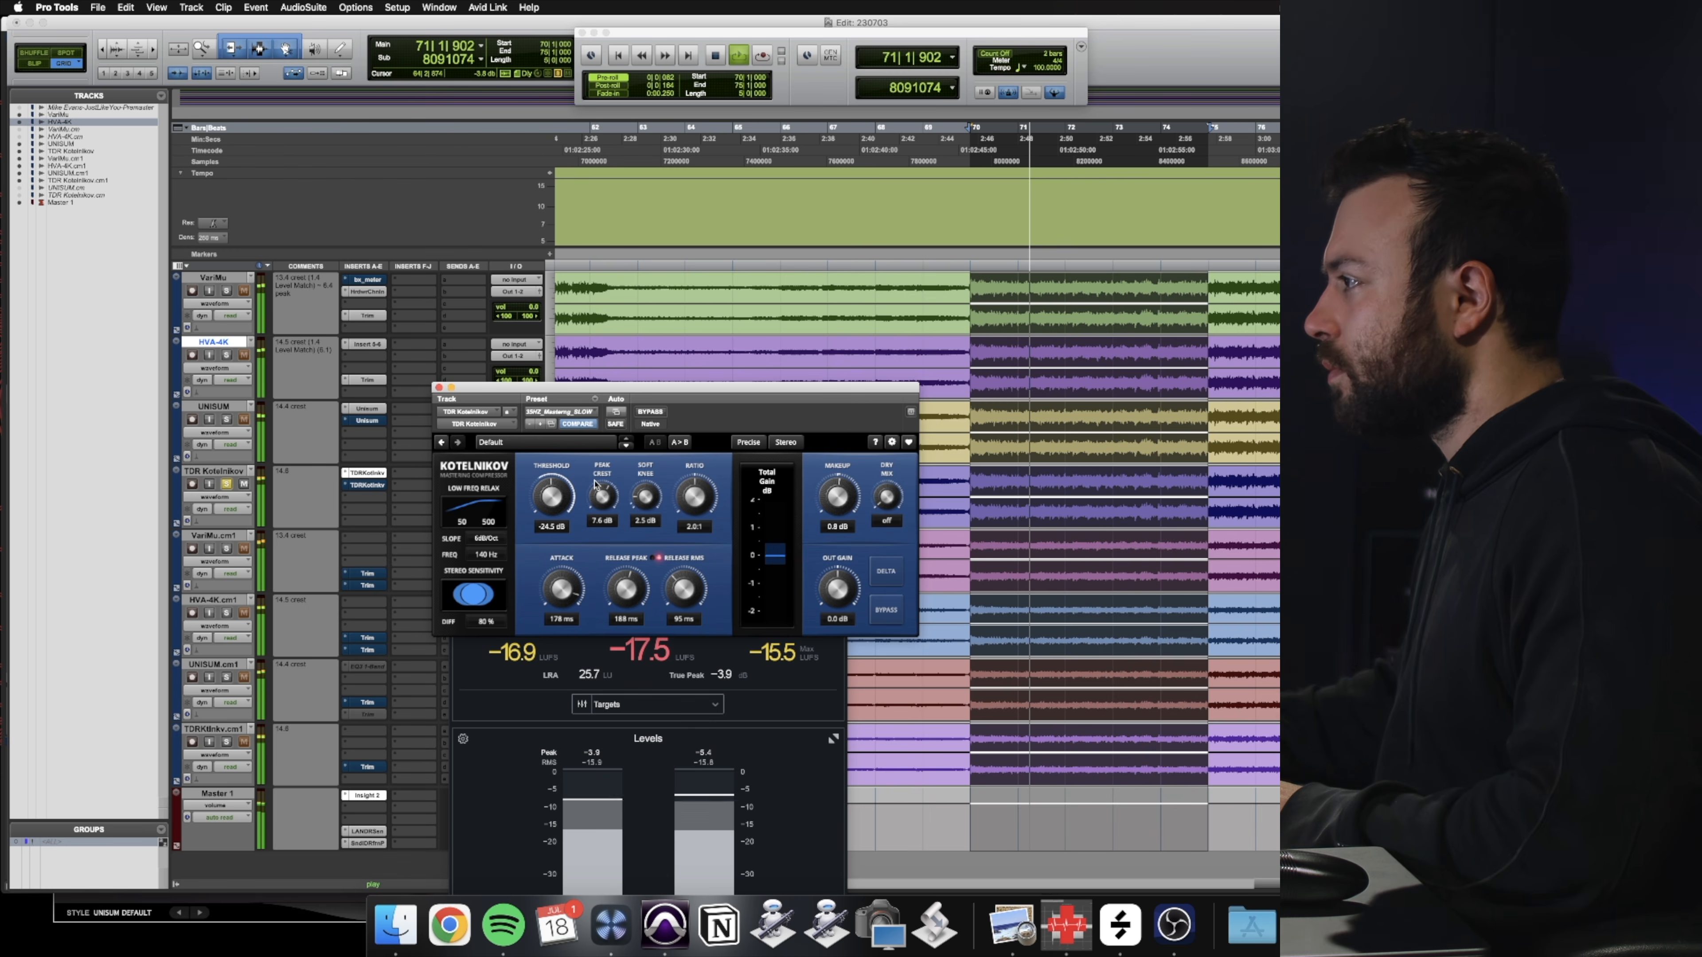
Compare Kotelnikov's processed and bypassed sound during playback, also soloing the TDRKtlnkv.cm1 track against the TDR Kotelnikov track
click(650, 411)
click(659, 413)
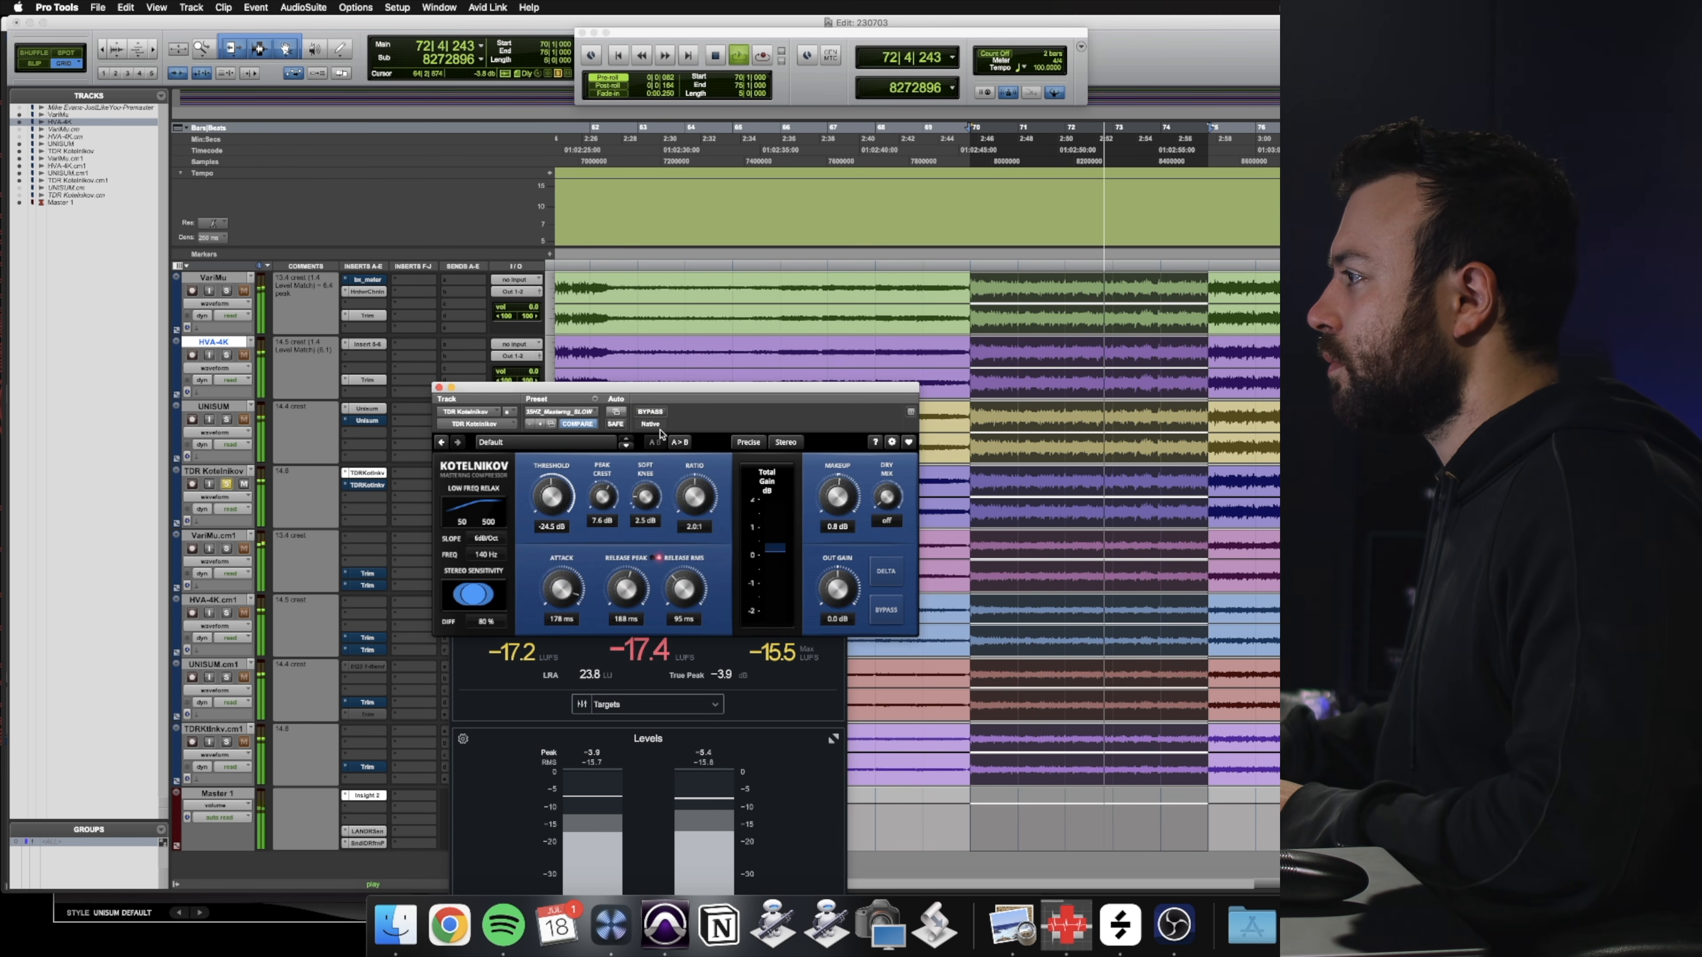
click(227, 742)
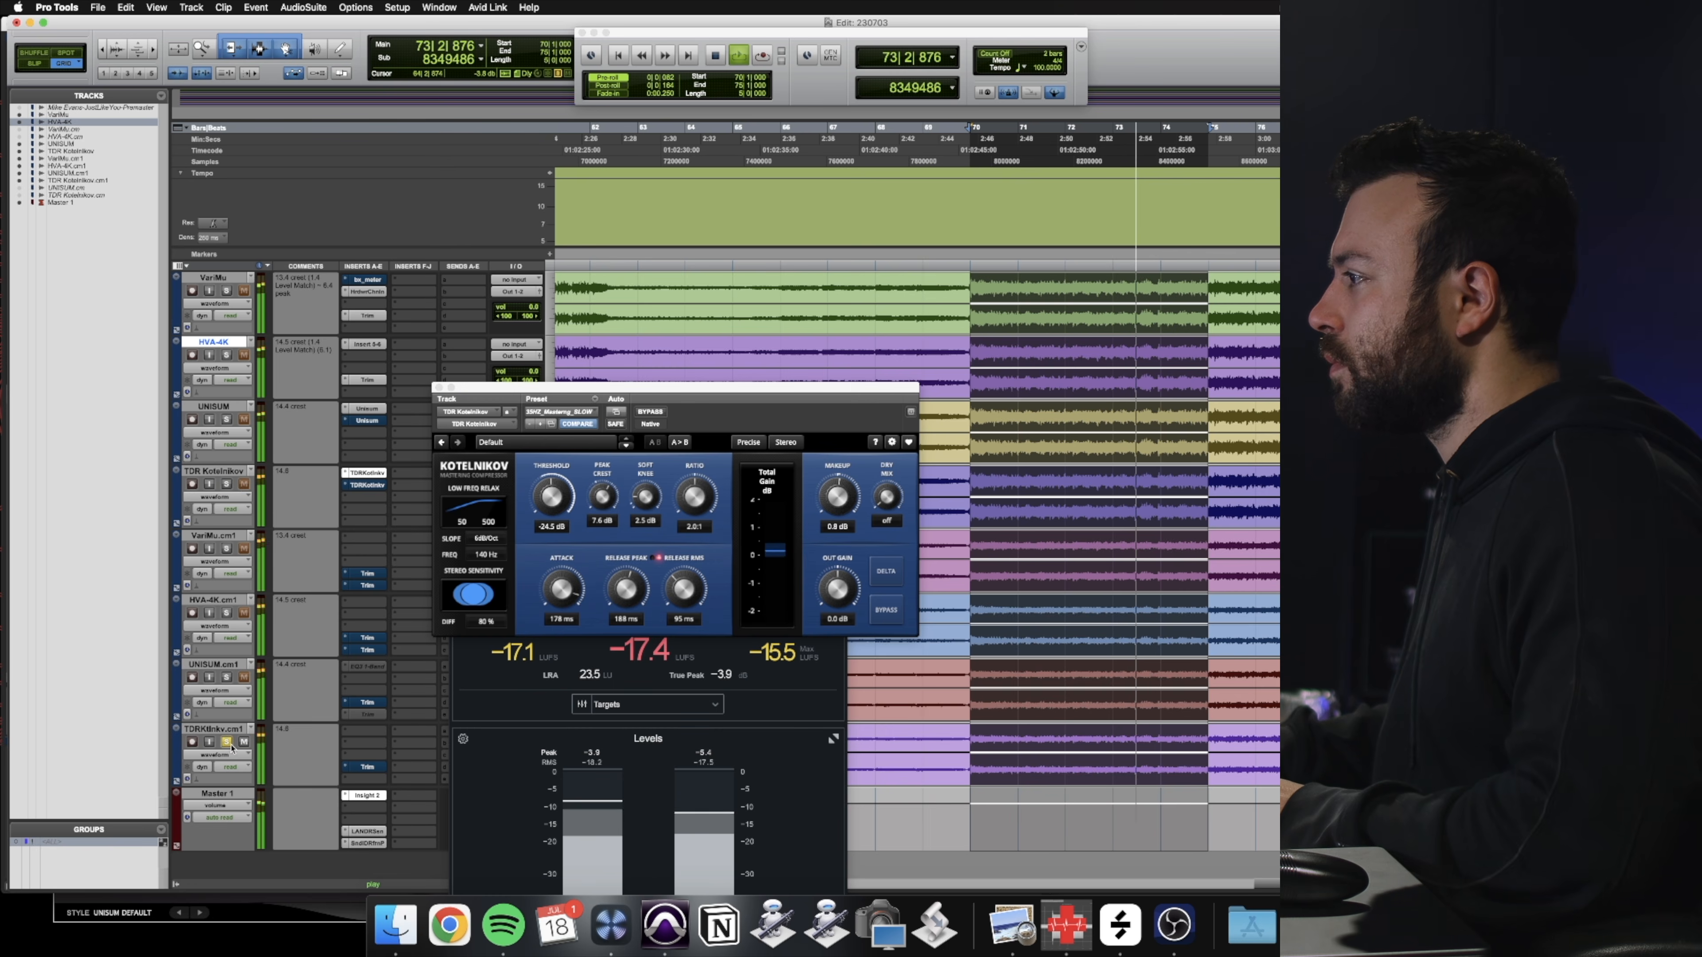
click(227, 485)
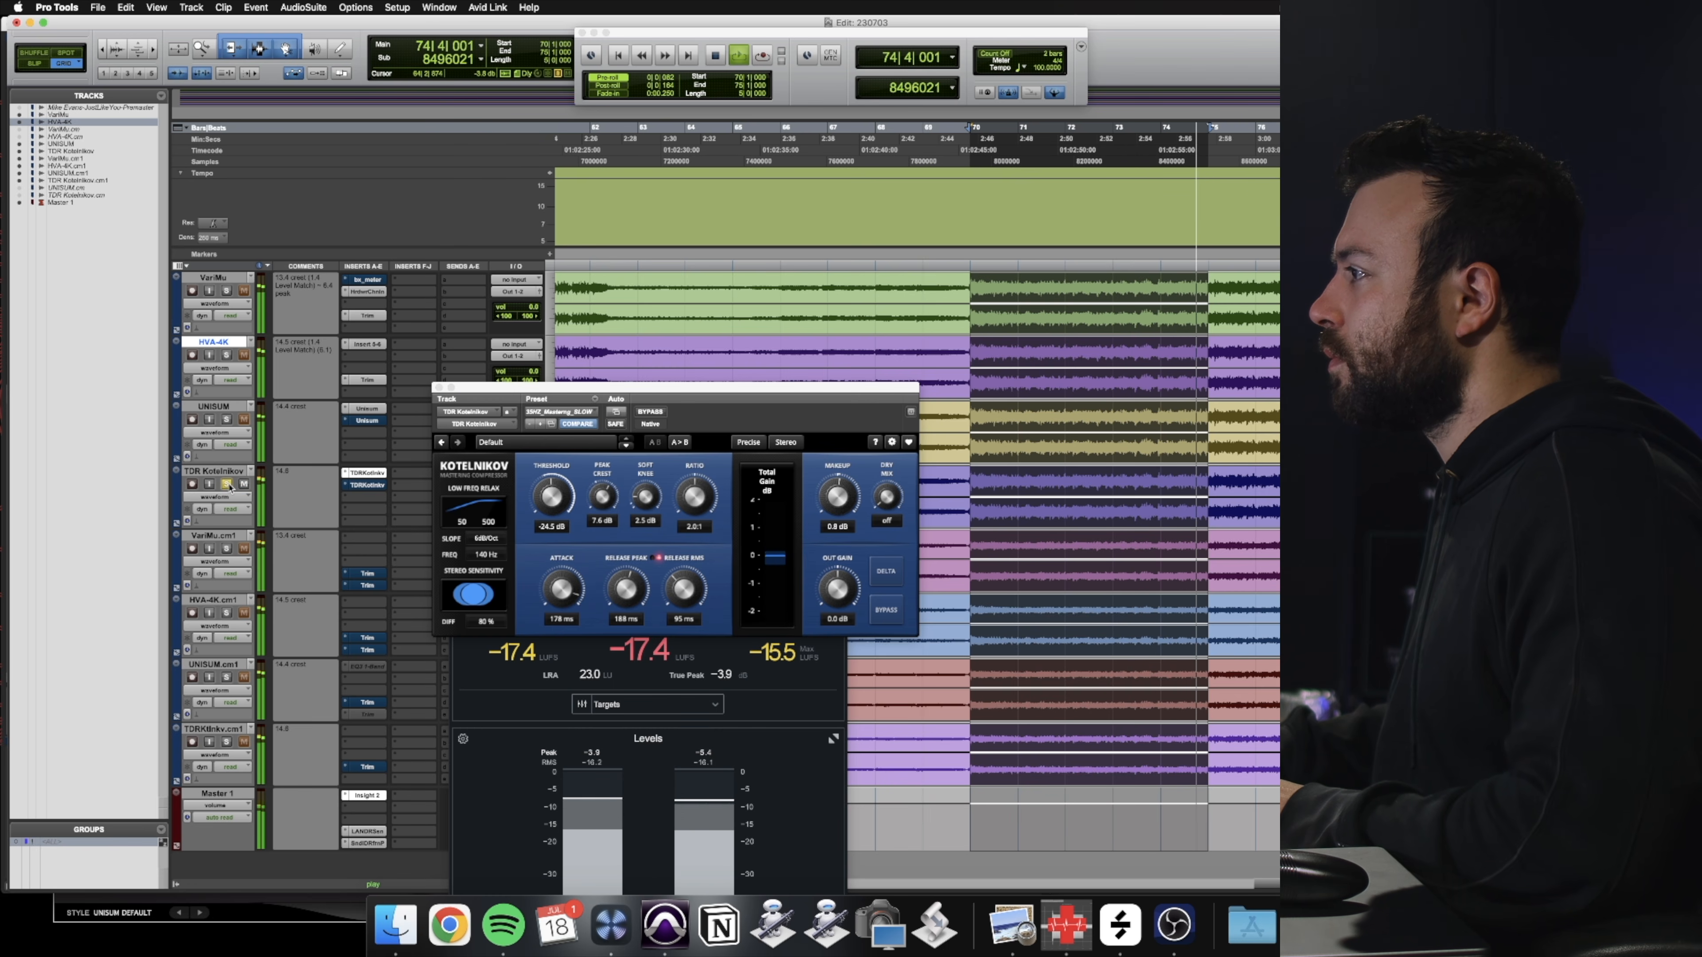
click(653, 413)
click(653, 413)
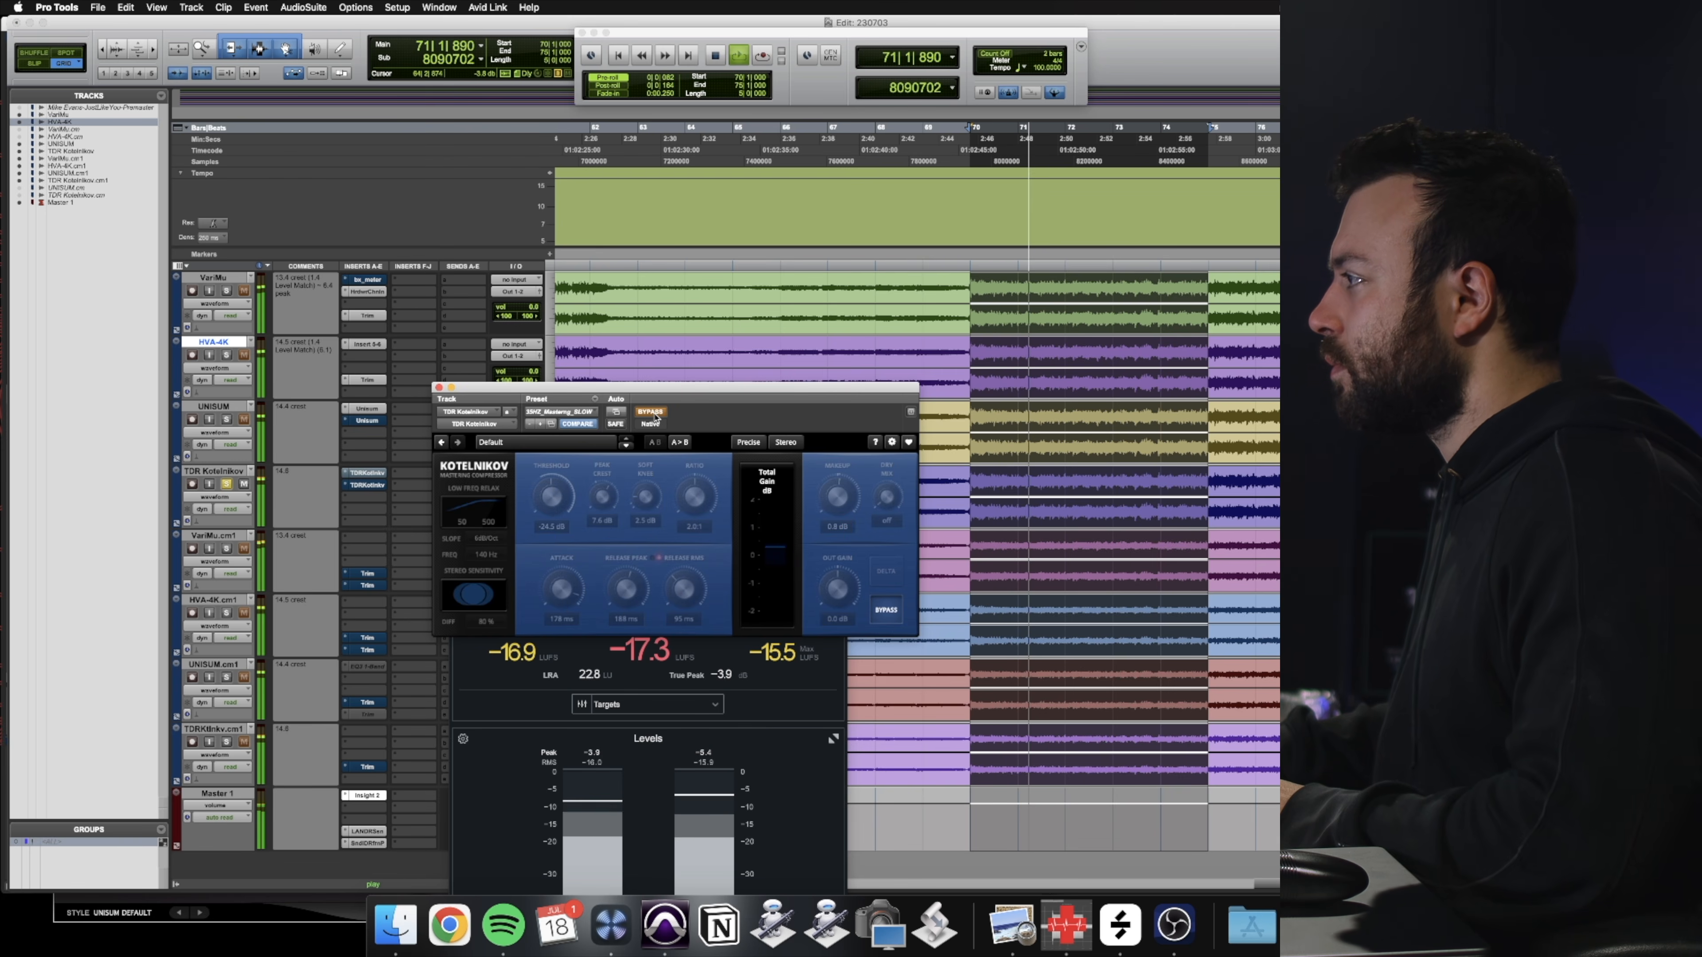
click(655, 413)
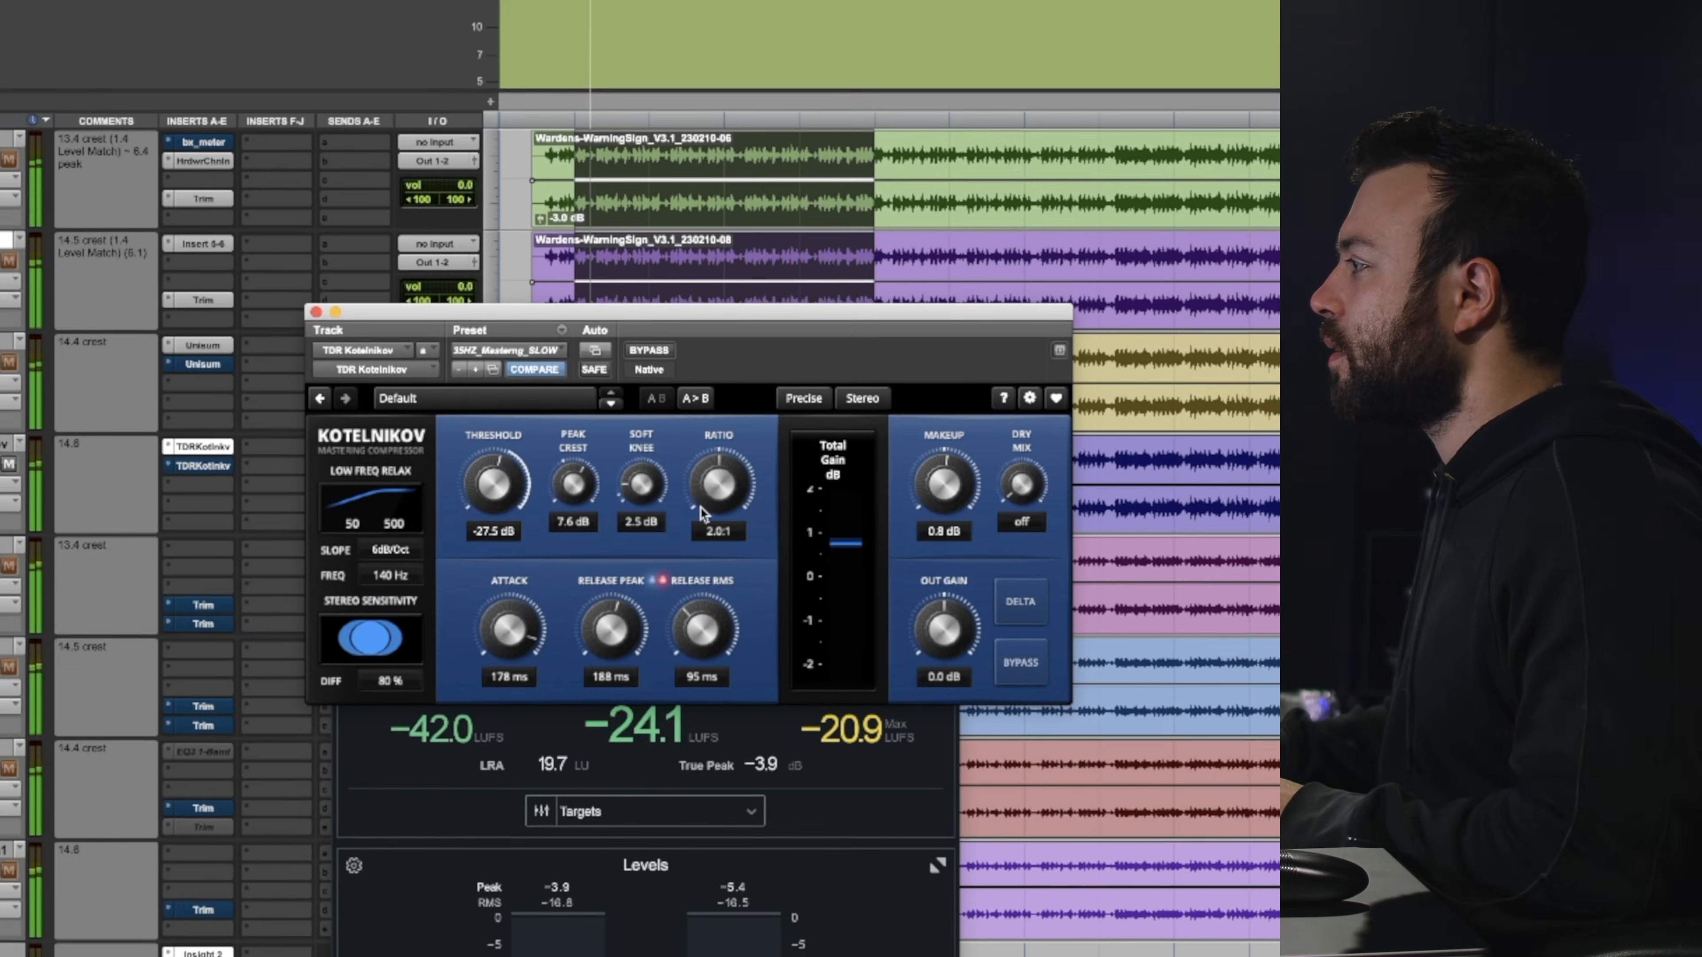
Switch Kotelnikov's meter to Gain Reduction and set the threshold to -30 dB for the song's opening section
click(839, 465)
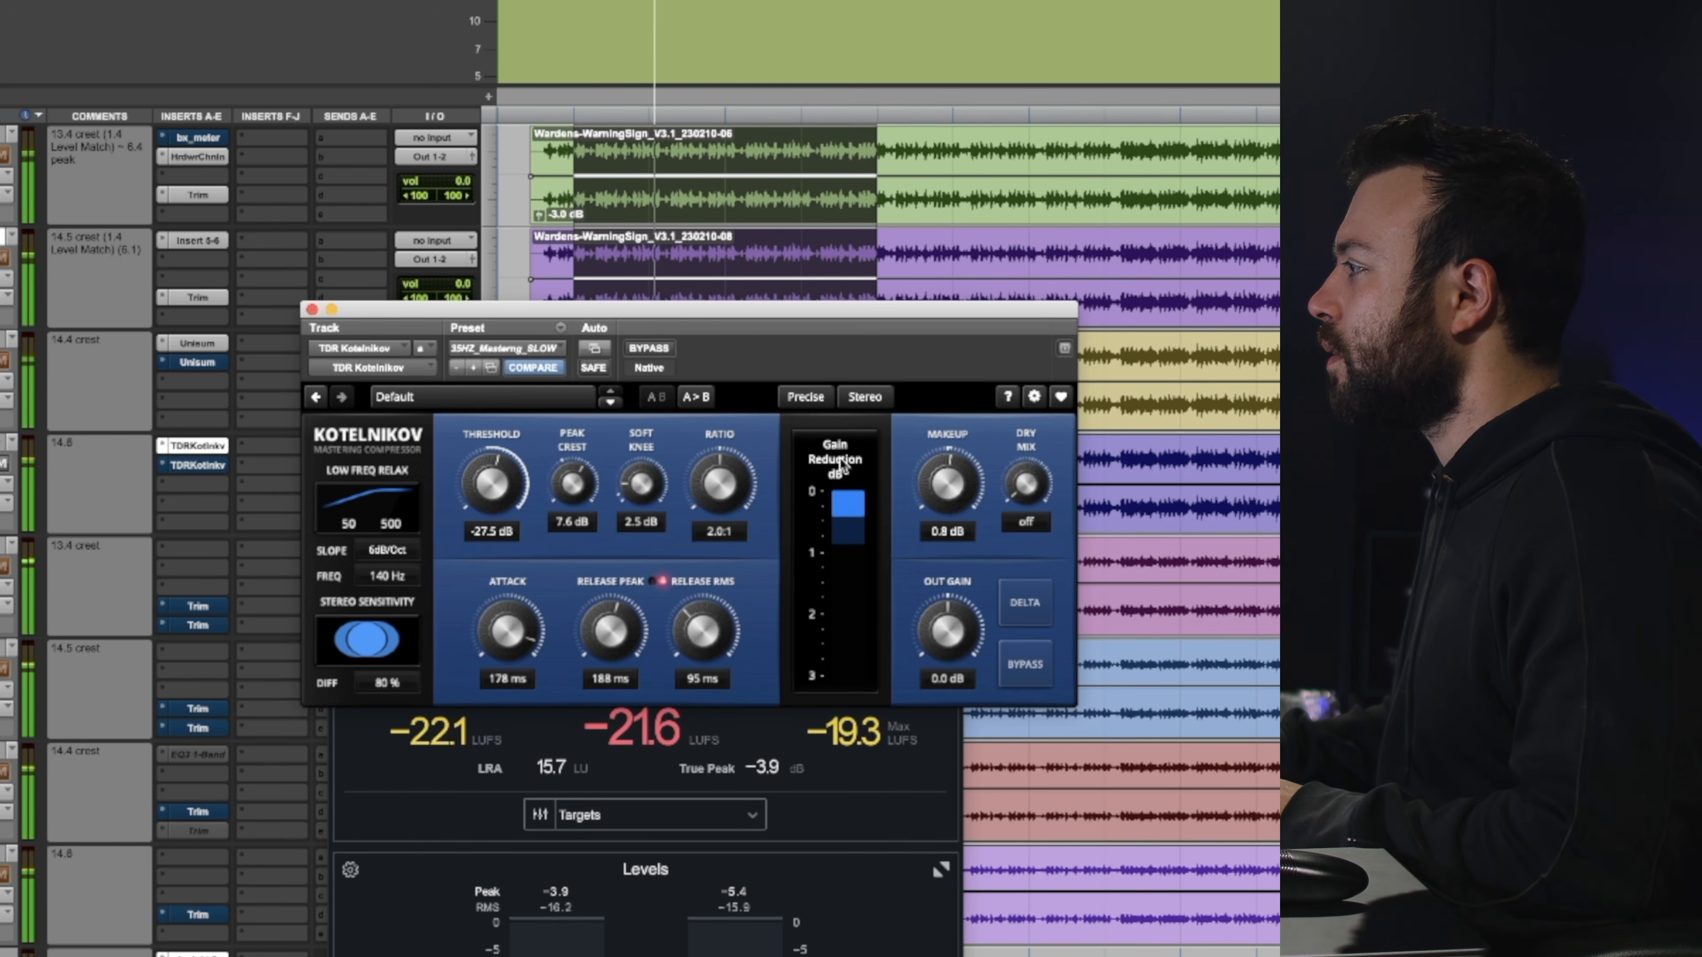
click(517, 533)
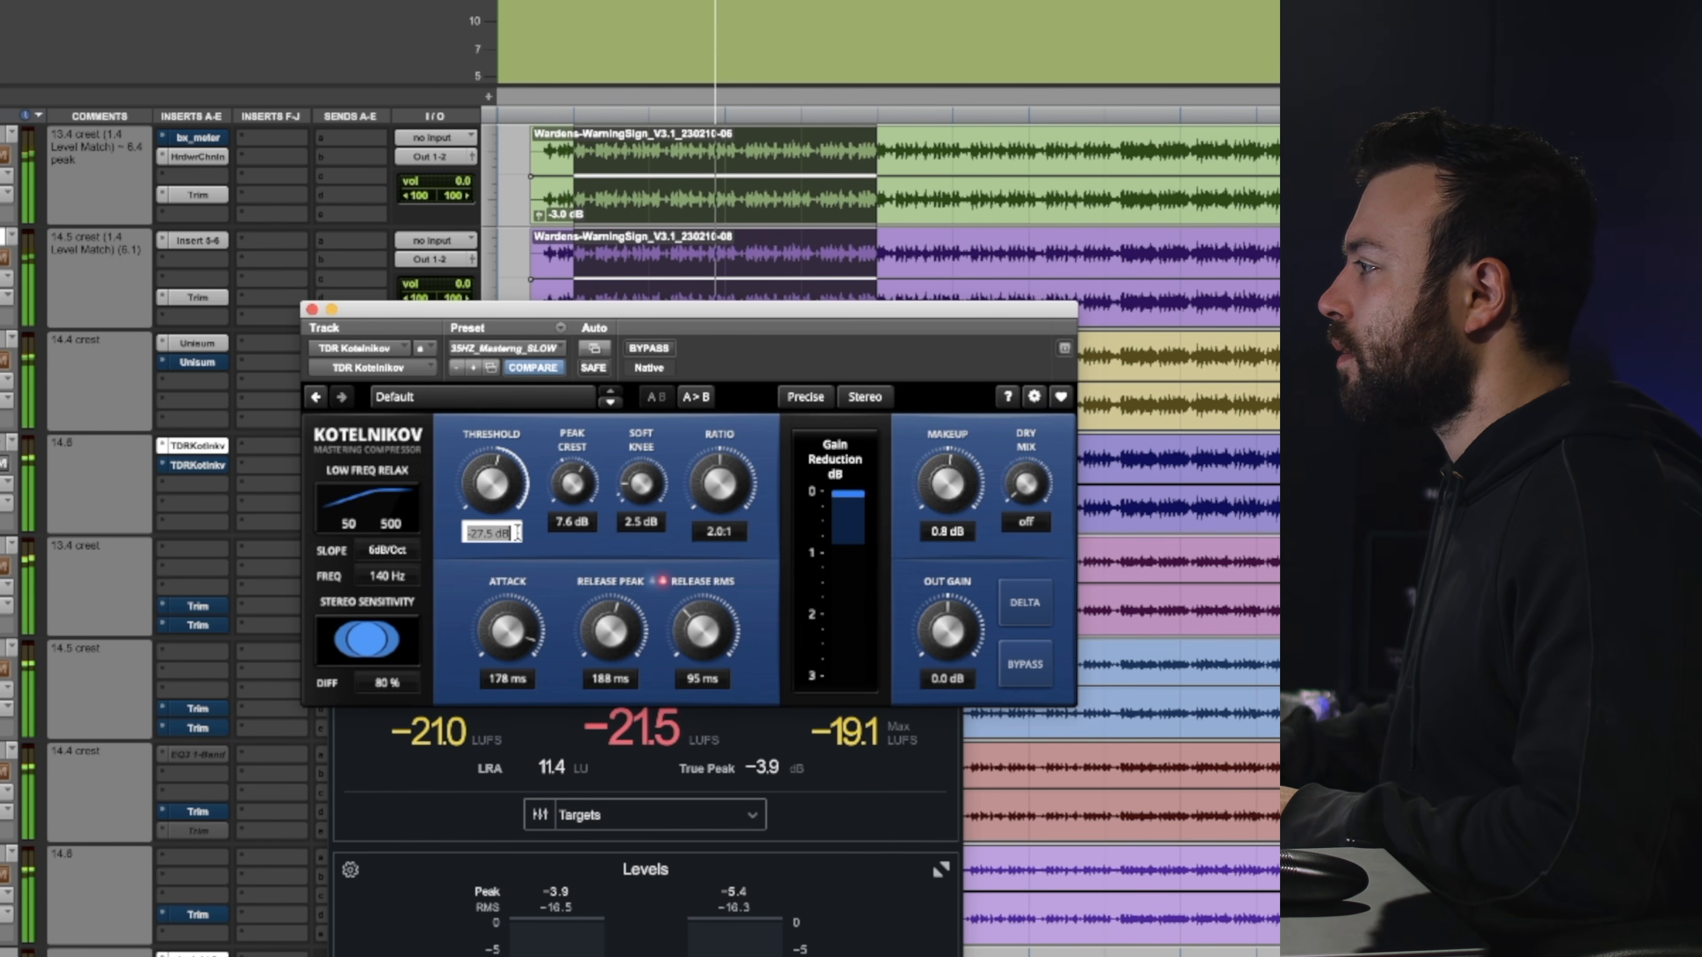
text(-30)
key(Return)
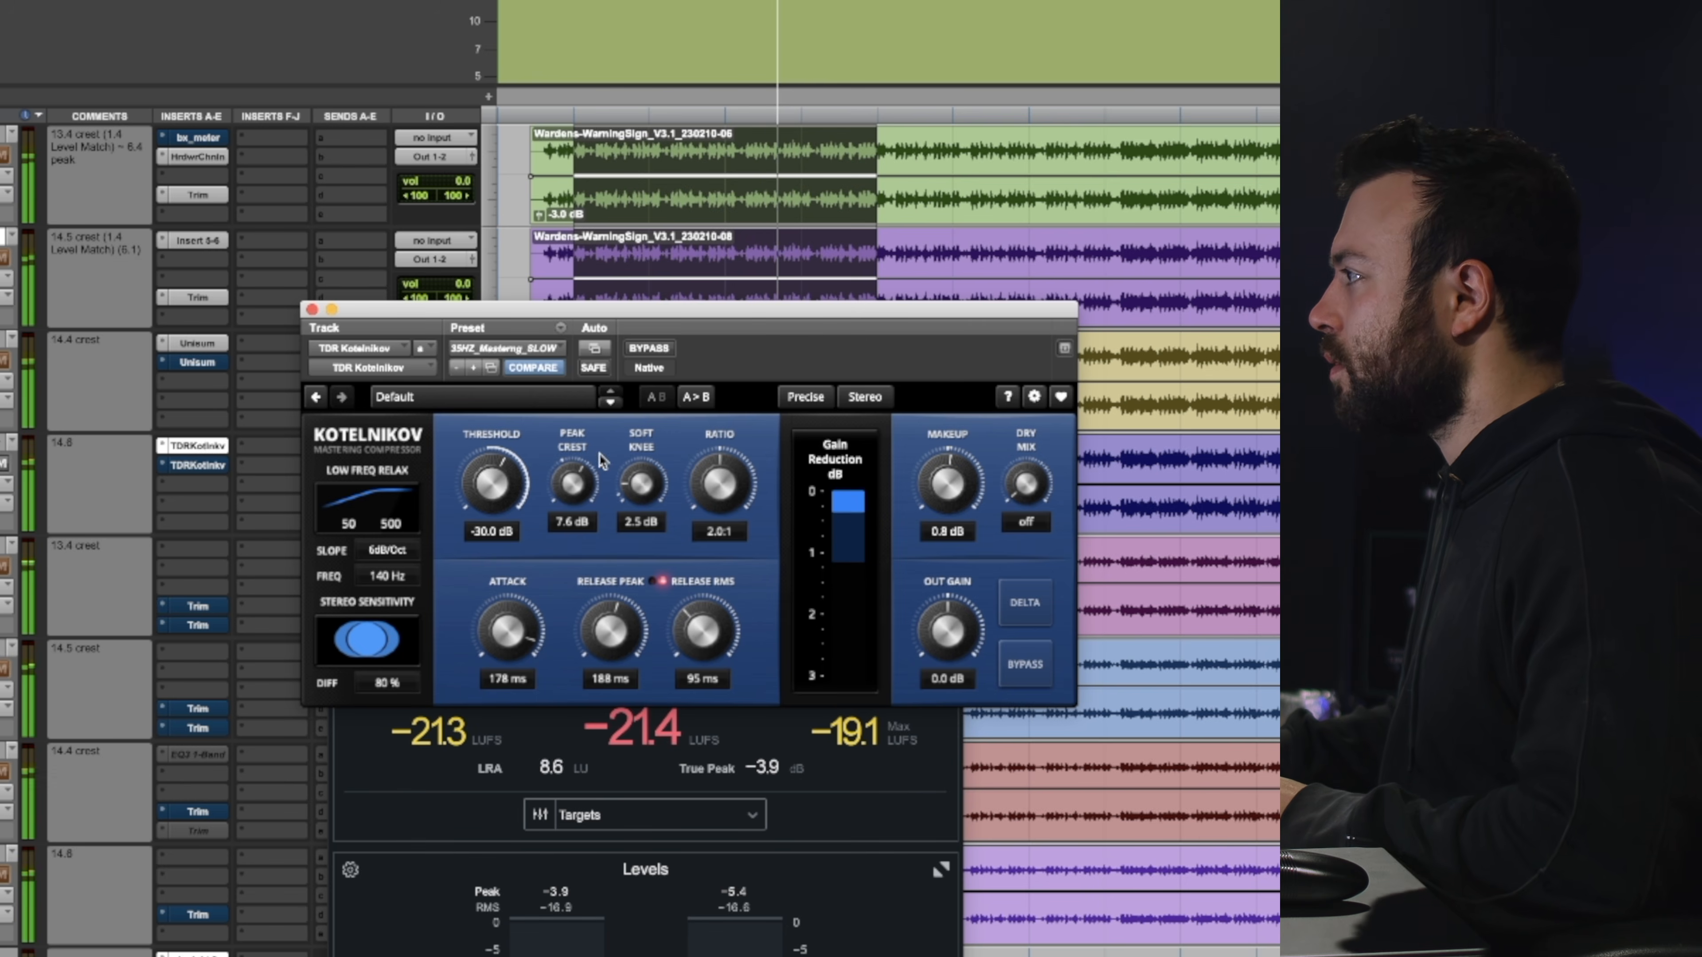
Check Kotelnikov against bypass and set its makeup gain to 1.0 dB, using the Total Gain meter before returning to Gain Reduction
click(649, 349)
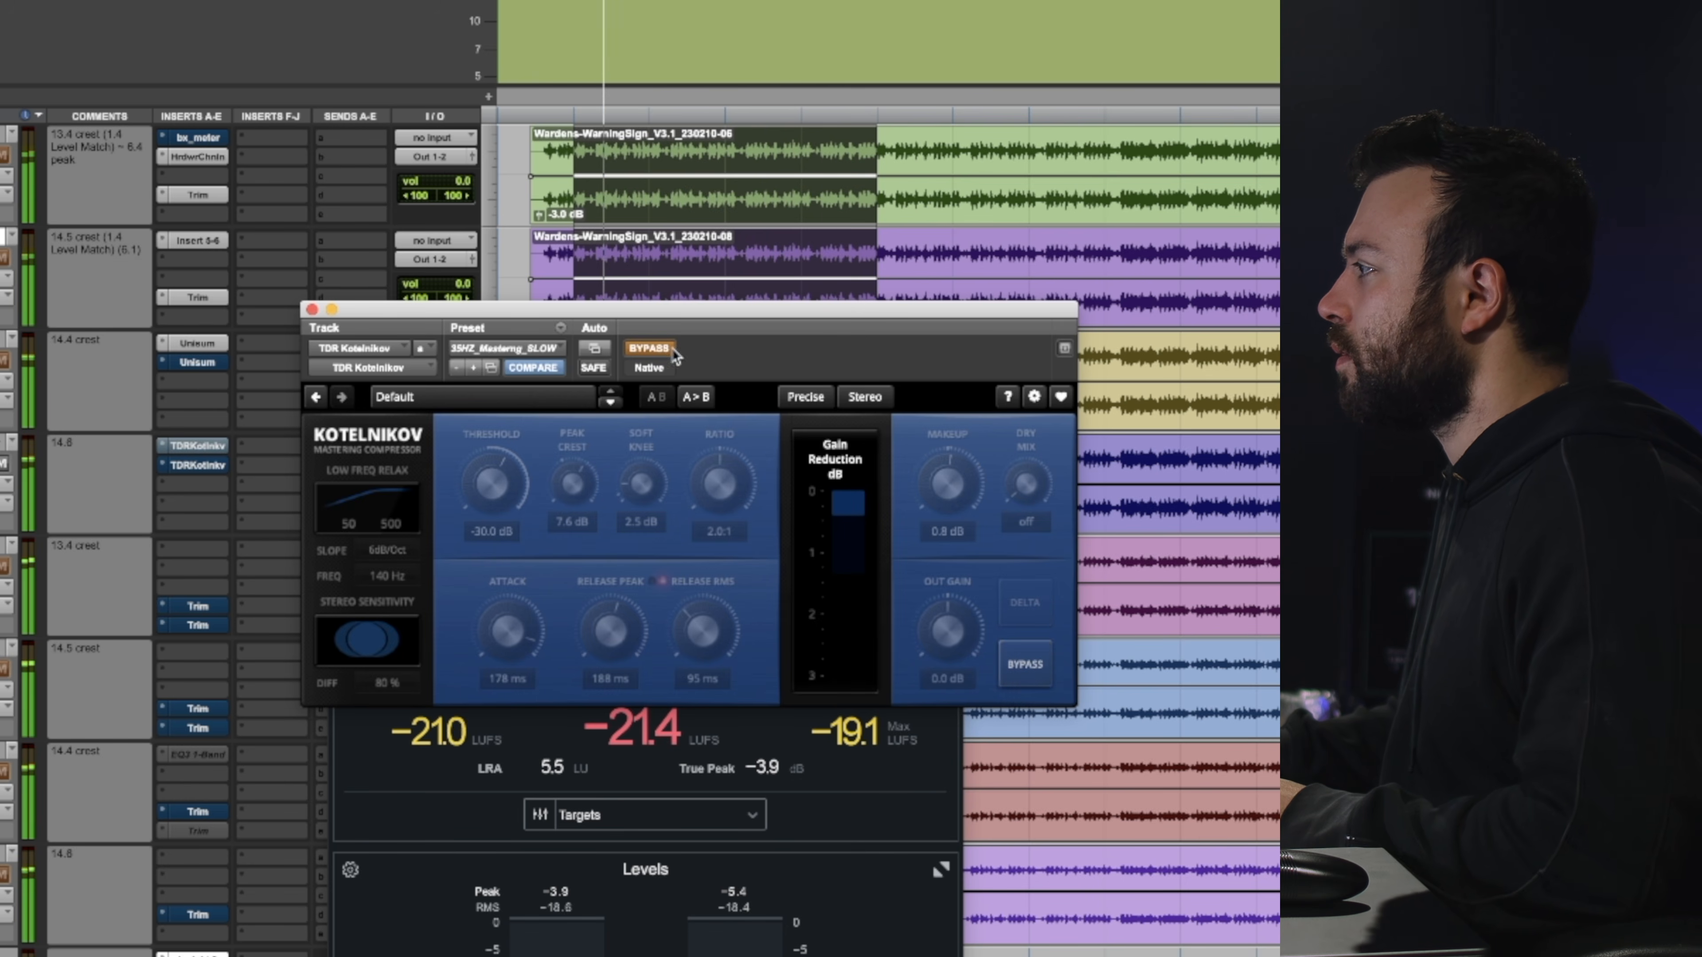
click(647, 348)
click(845, 478)
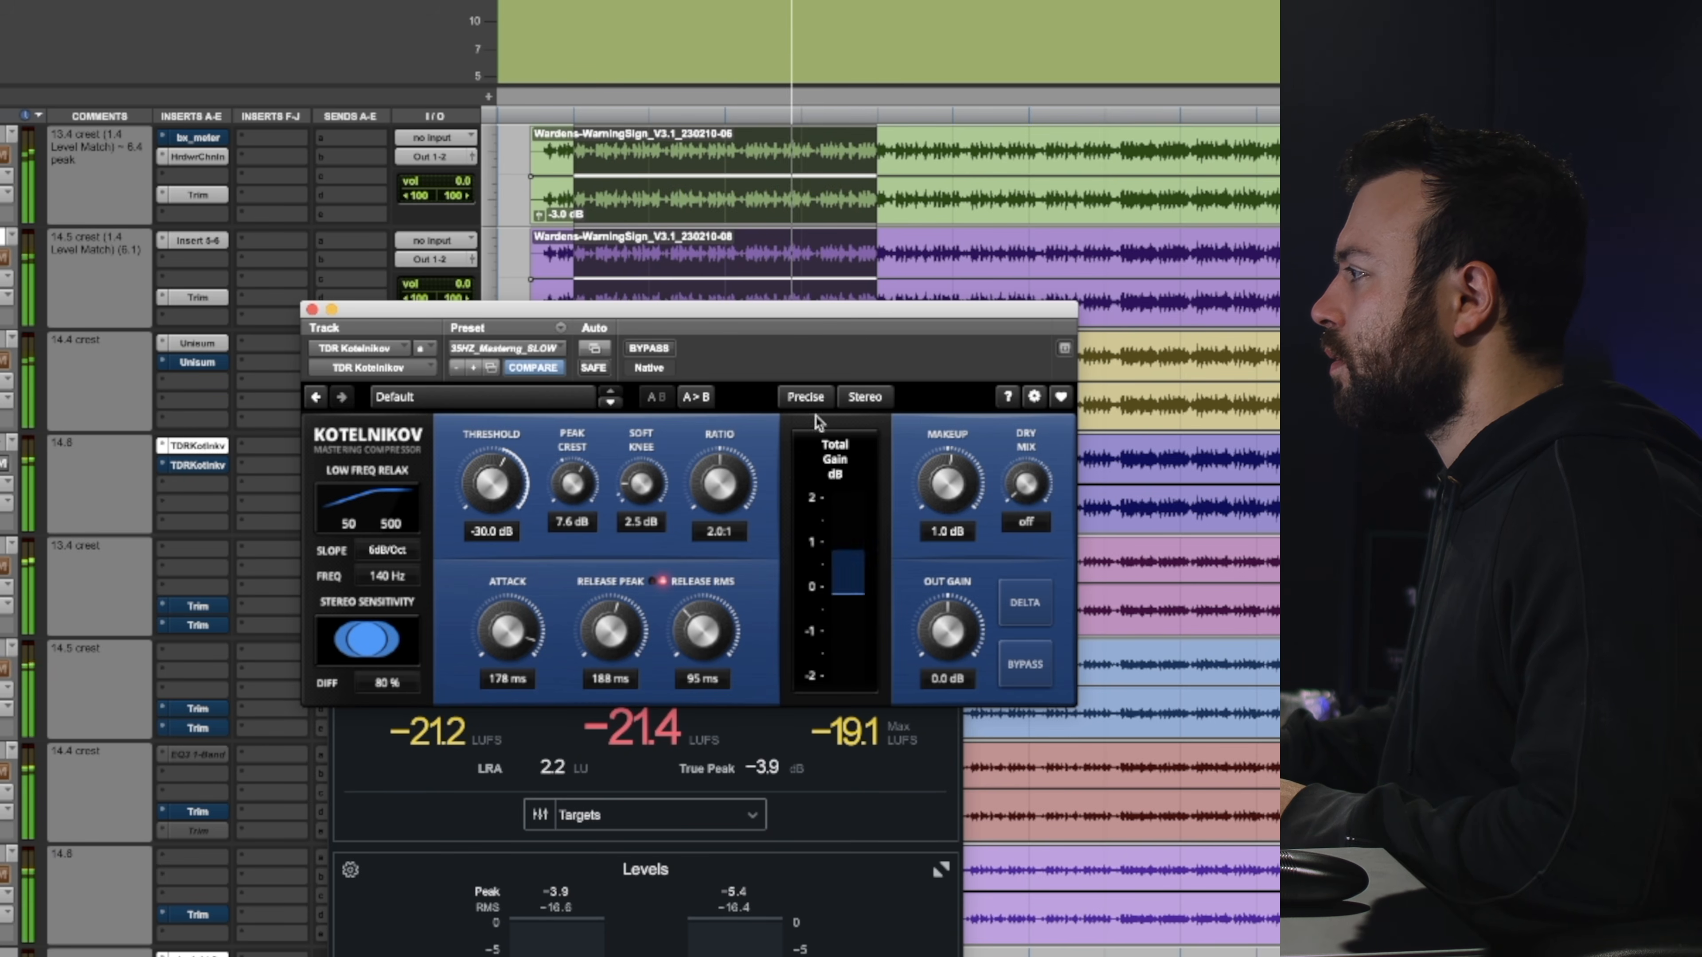
click(855, 469)
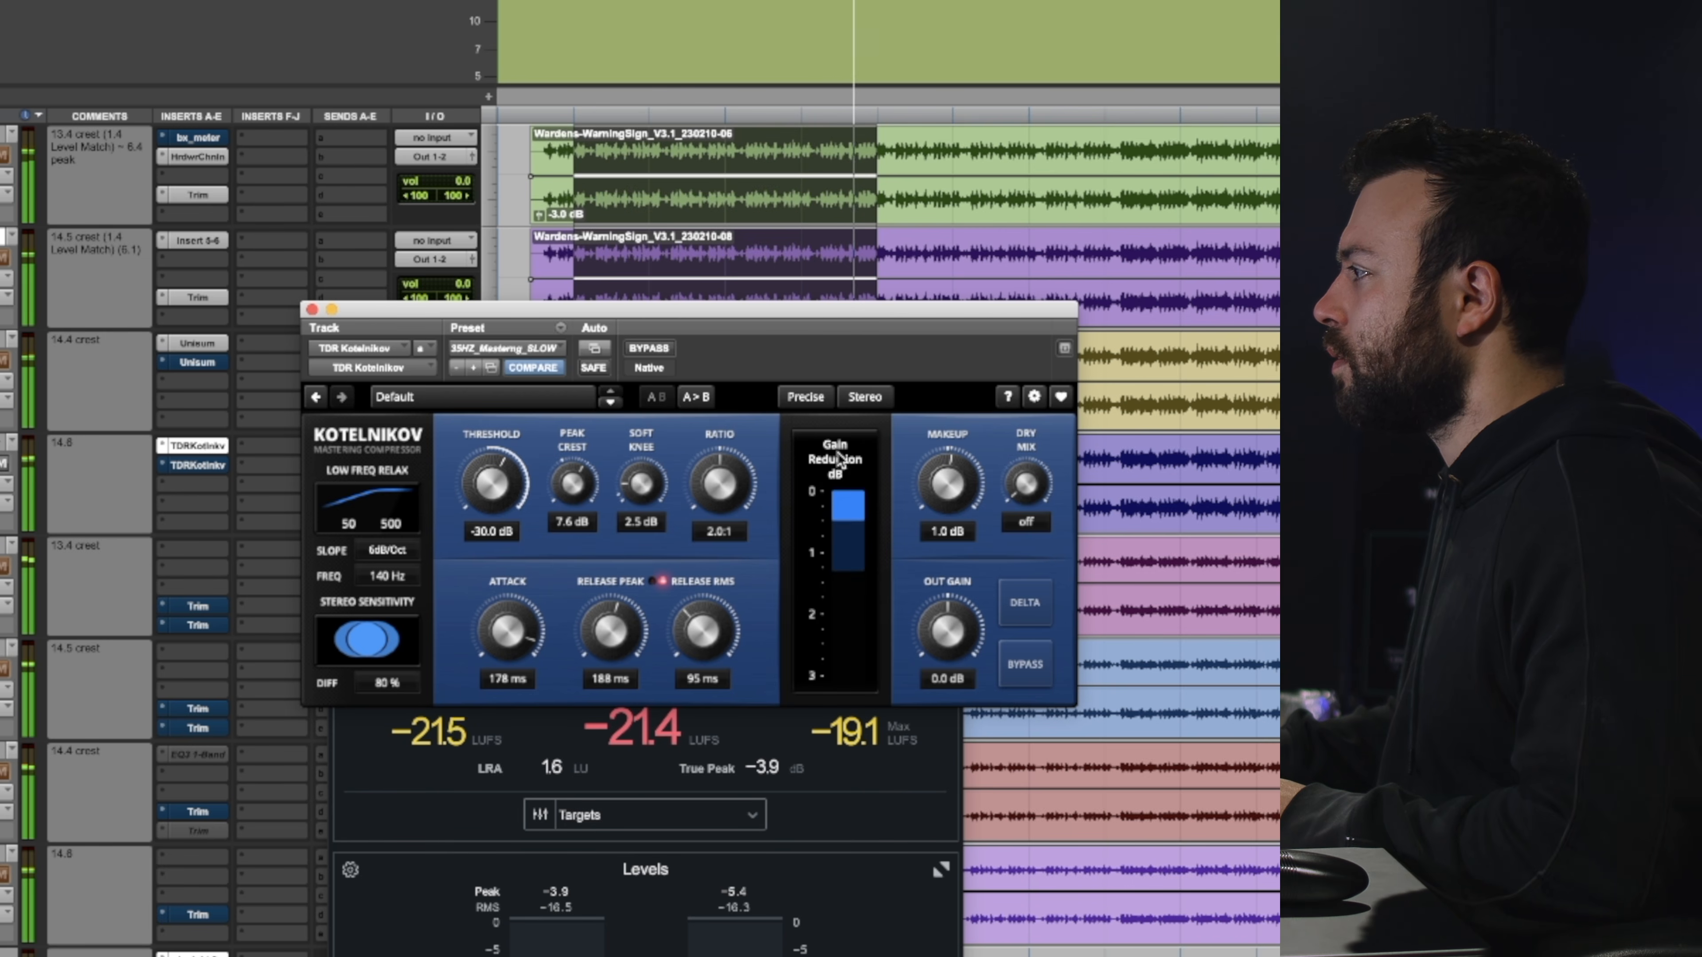
Toggle Kotelnikov's bypass repeatedly during playback to compare the level-matched compressed and uncompressed sound
click(649, 349)
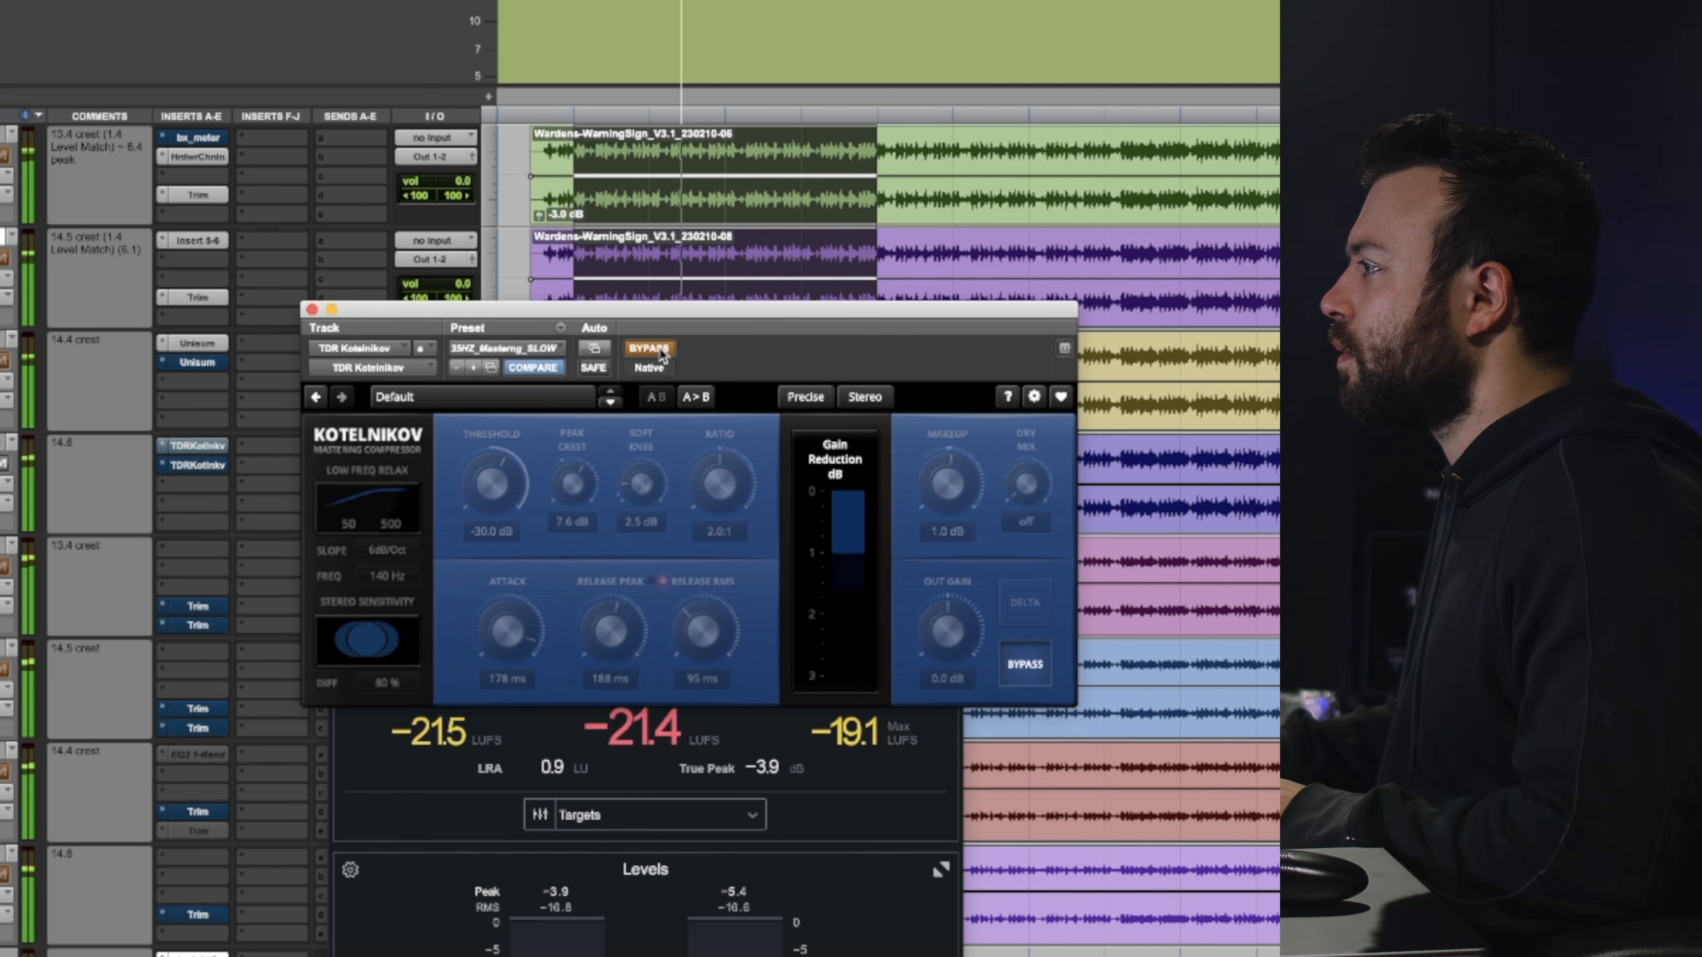
click(650, 348)
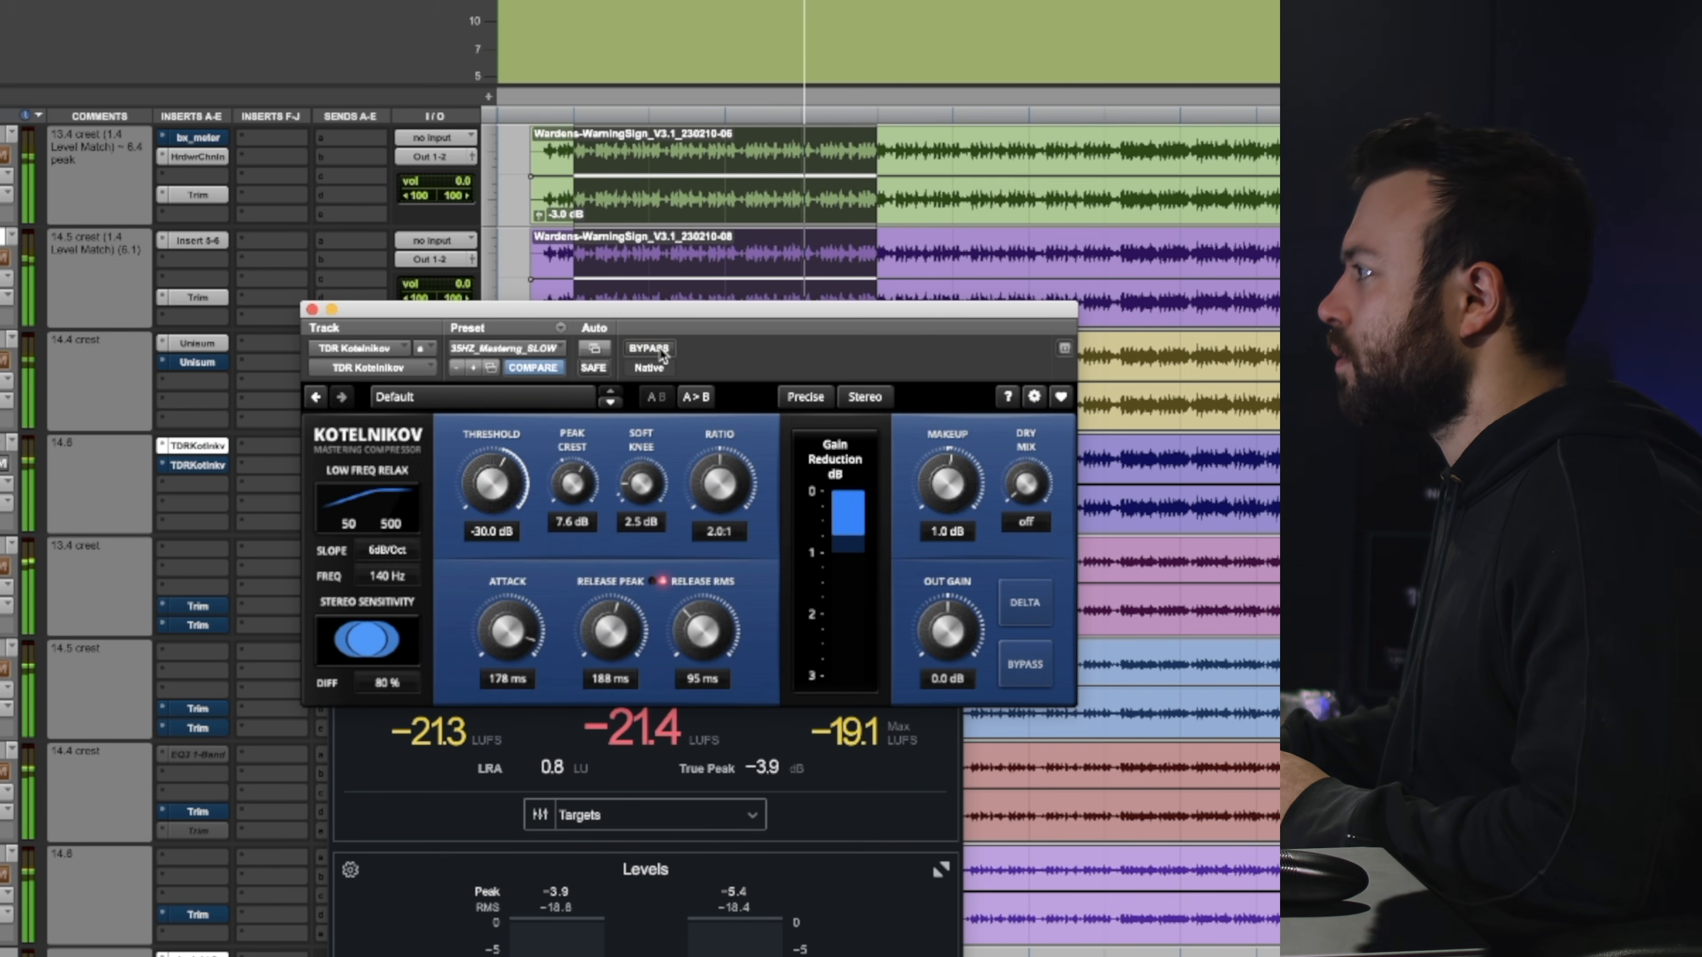
click(660, 353)
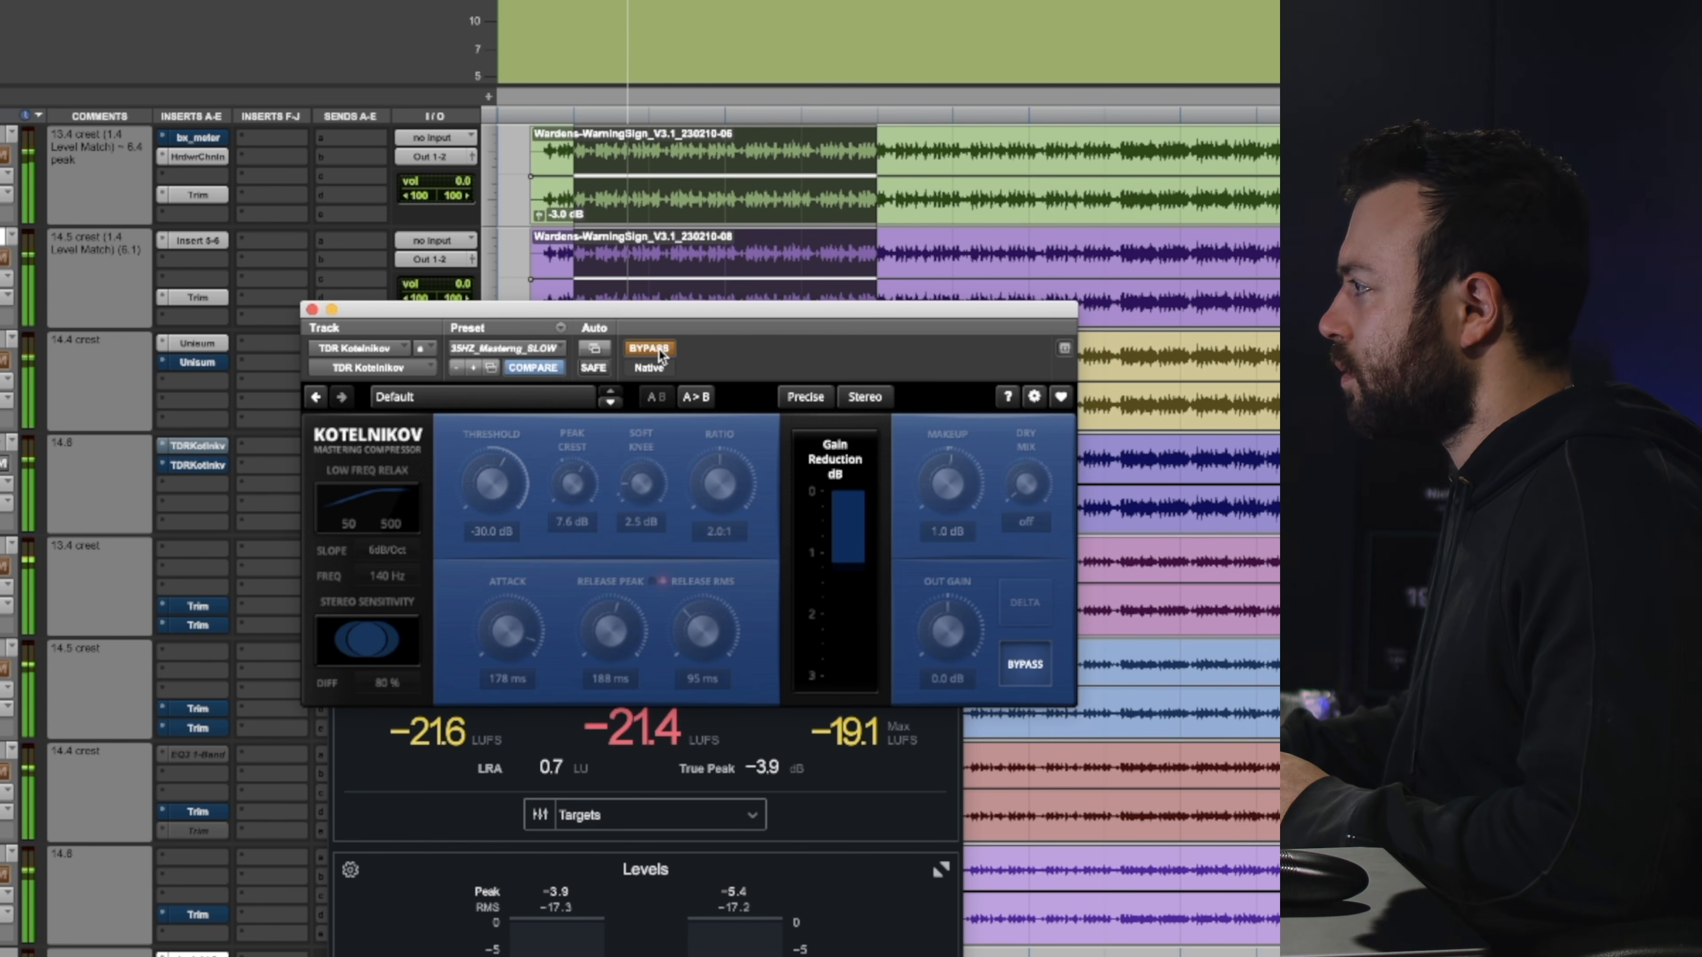
Replay the song's quiet opening section and switch Kotelnikov's bypass on and off to recheck its effect
click(661, 351)
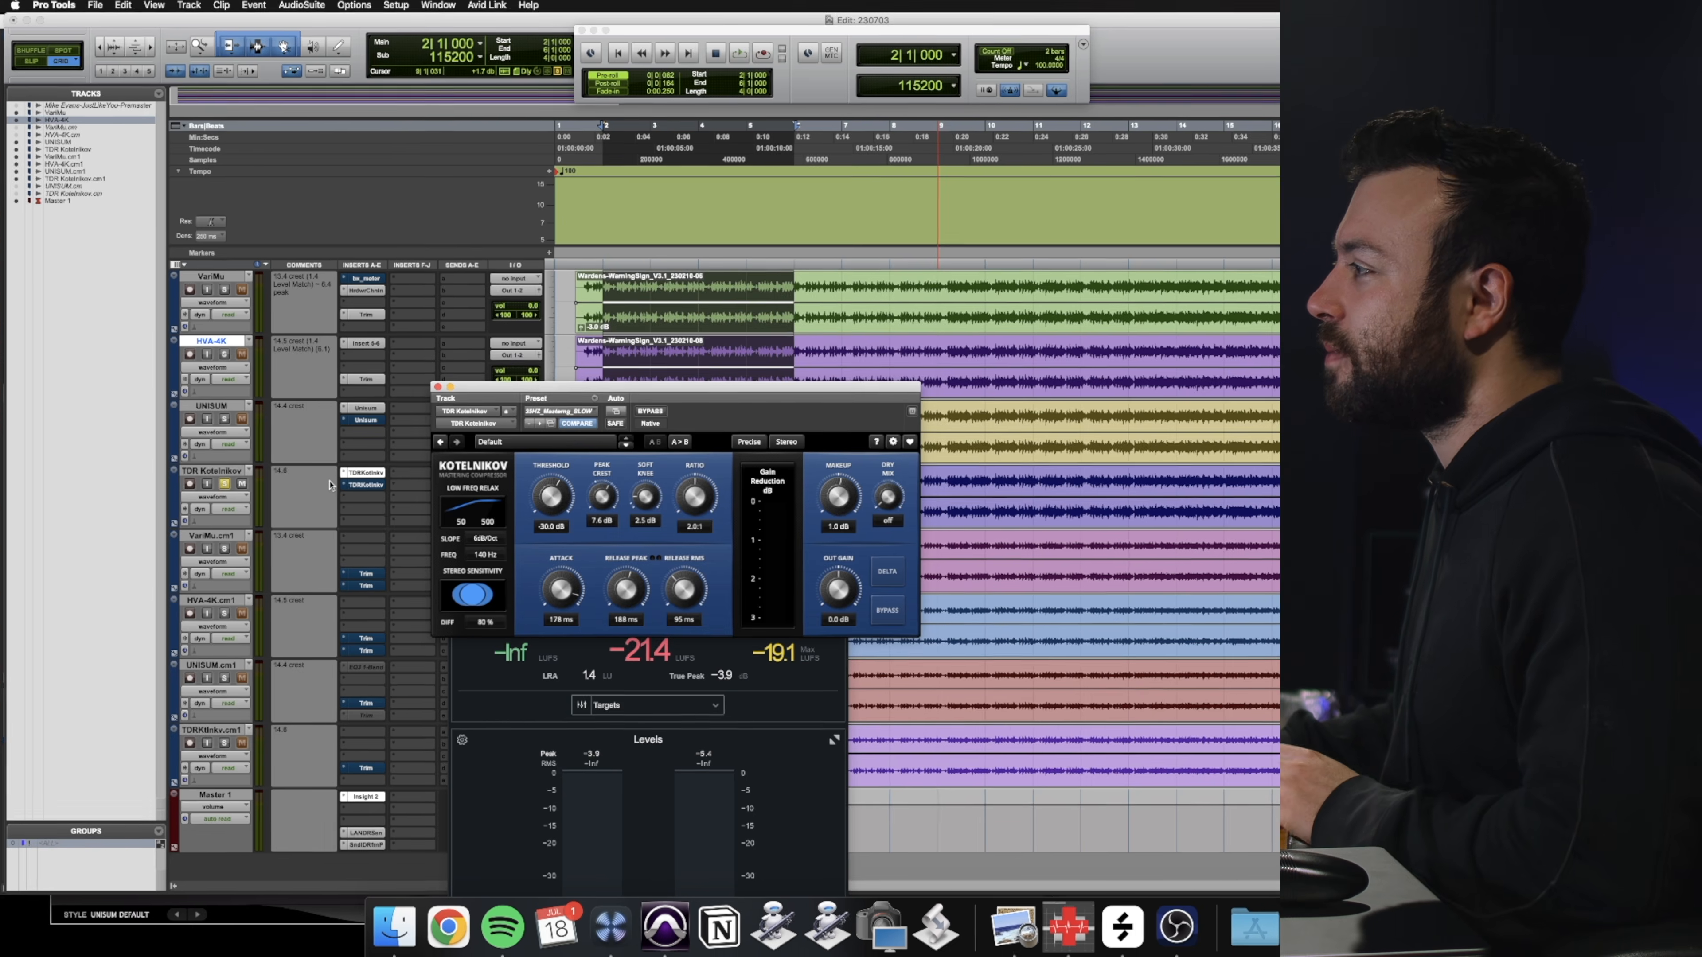
key(space)
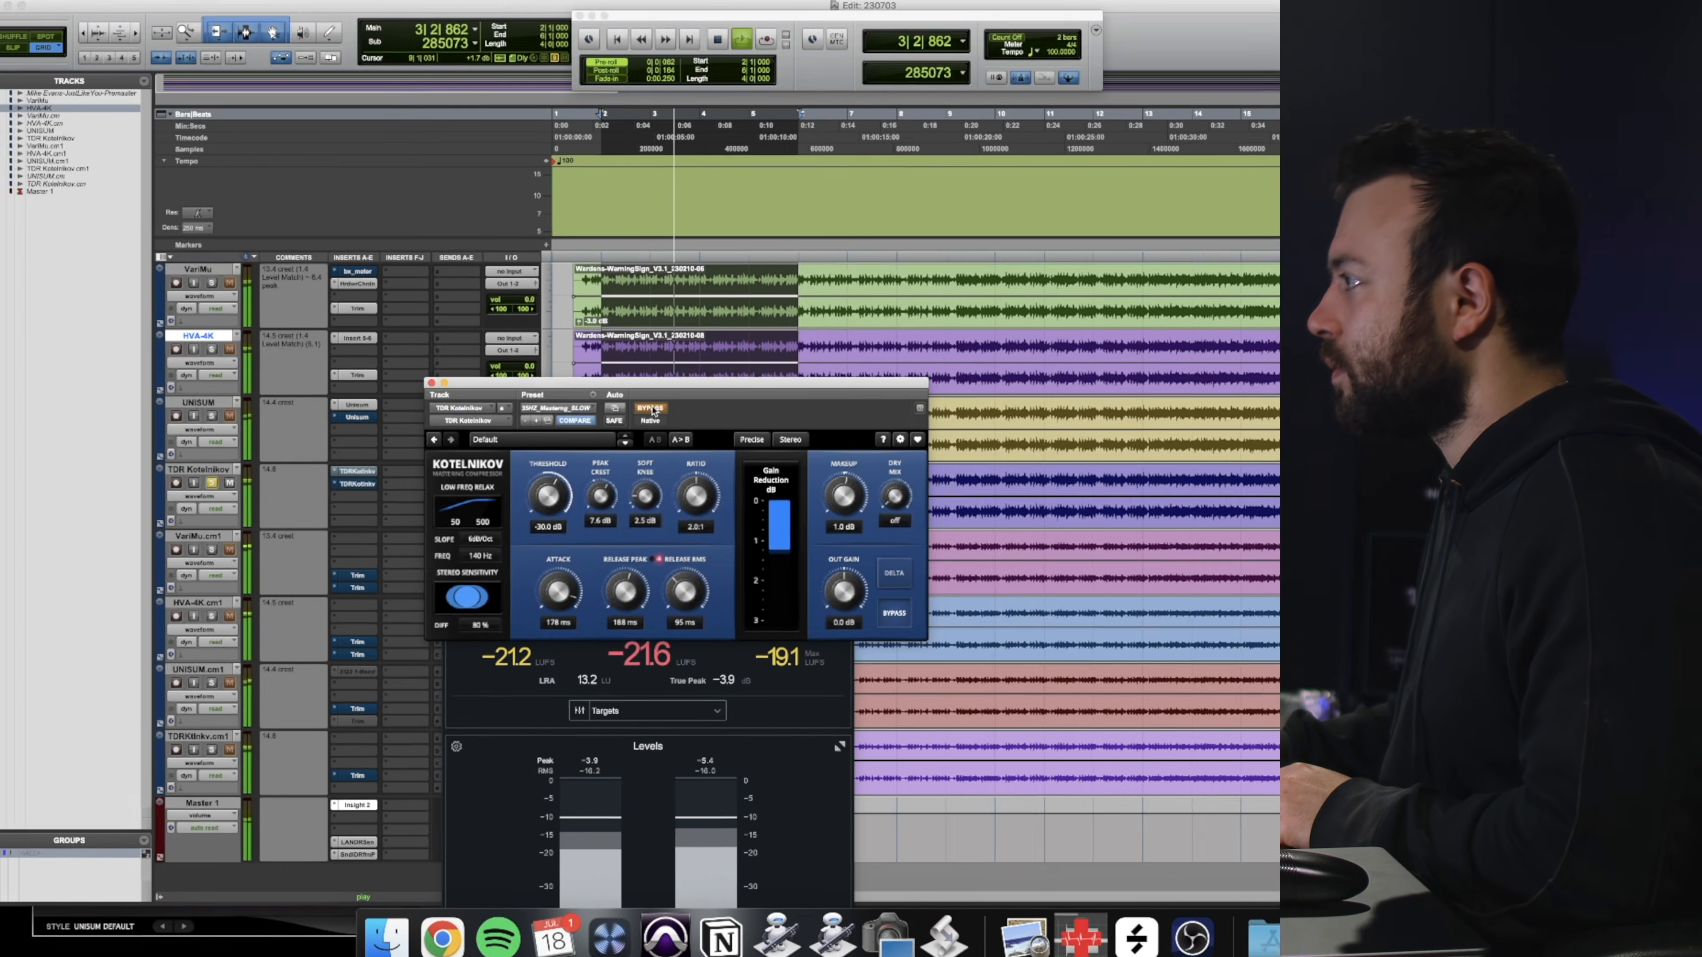
click(650, 348)
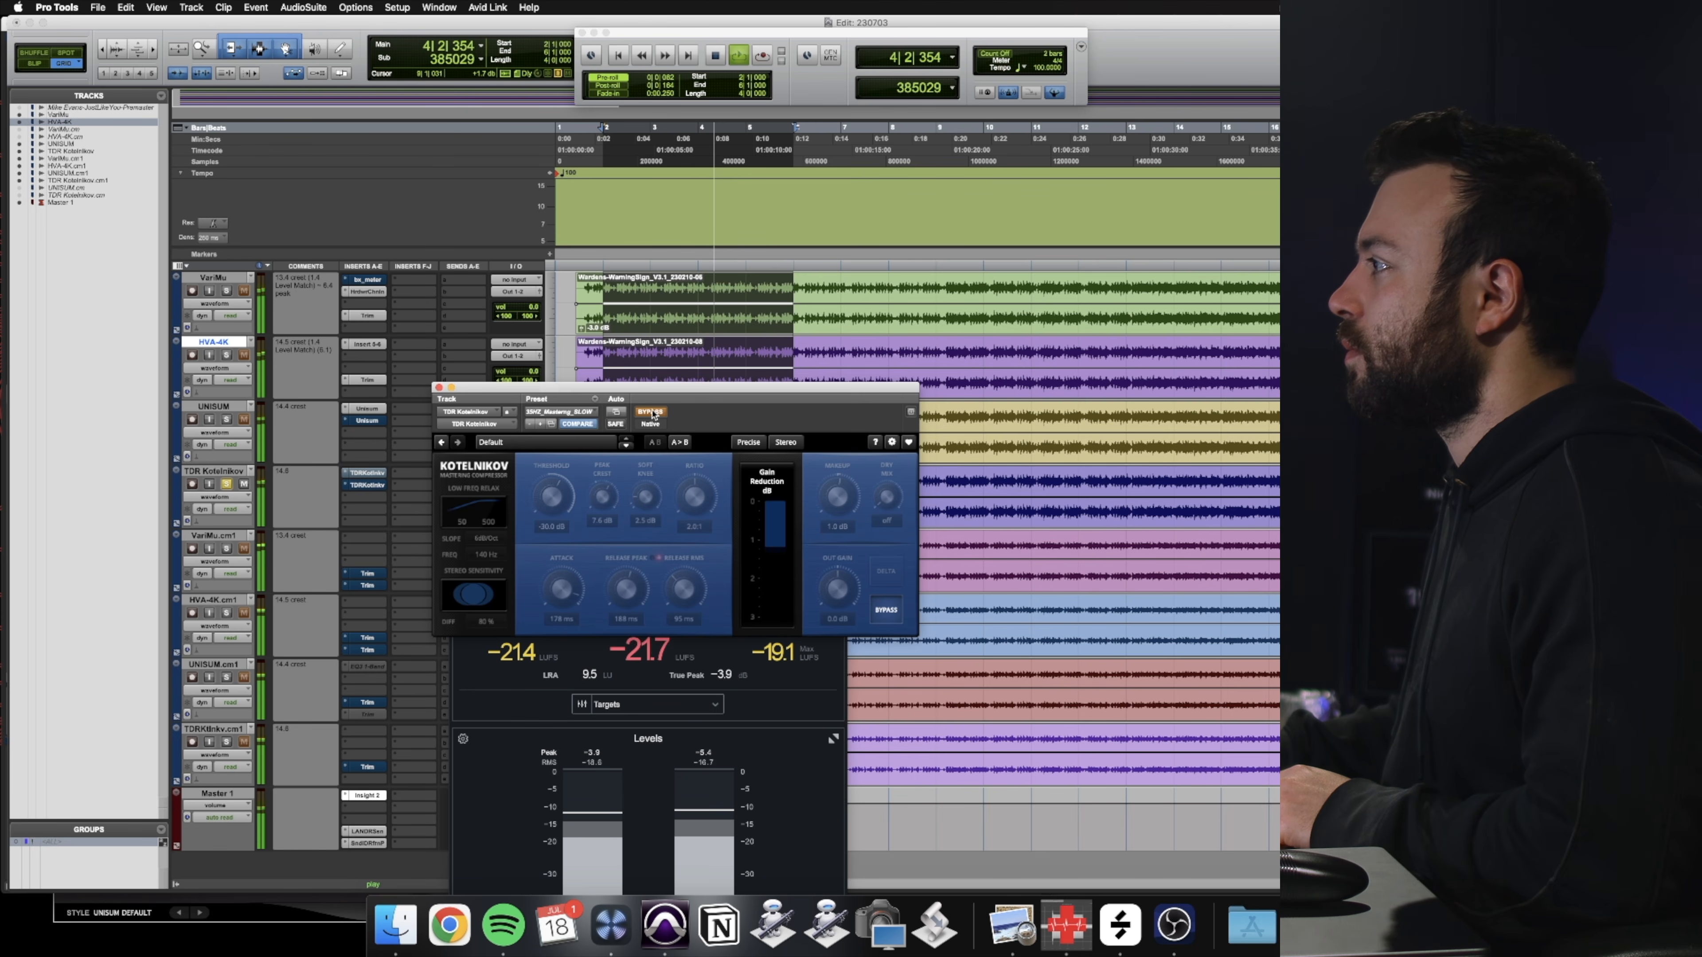
click(650, 412)
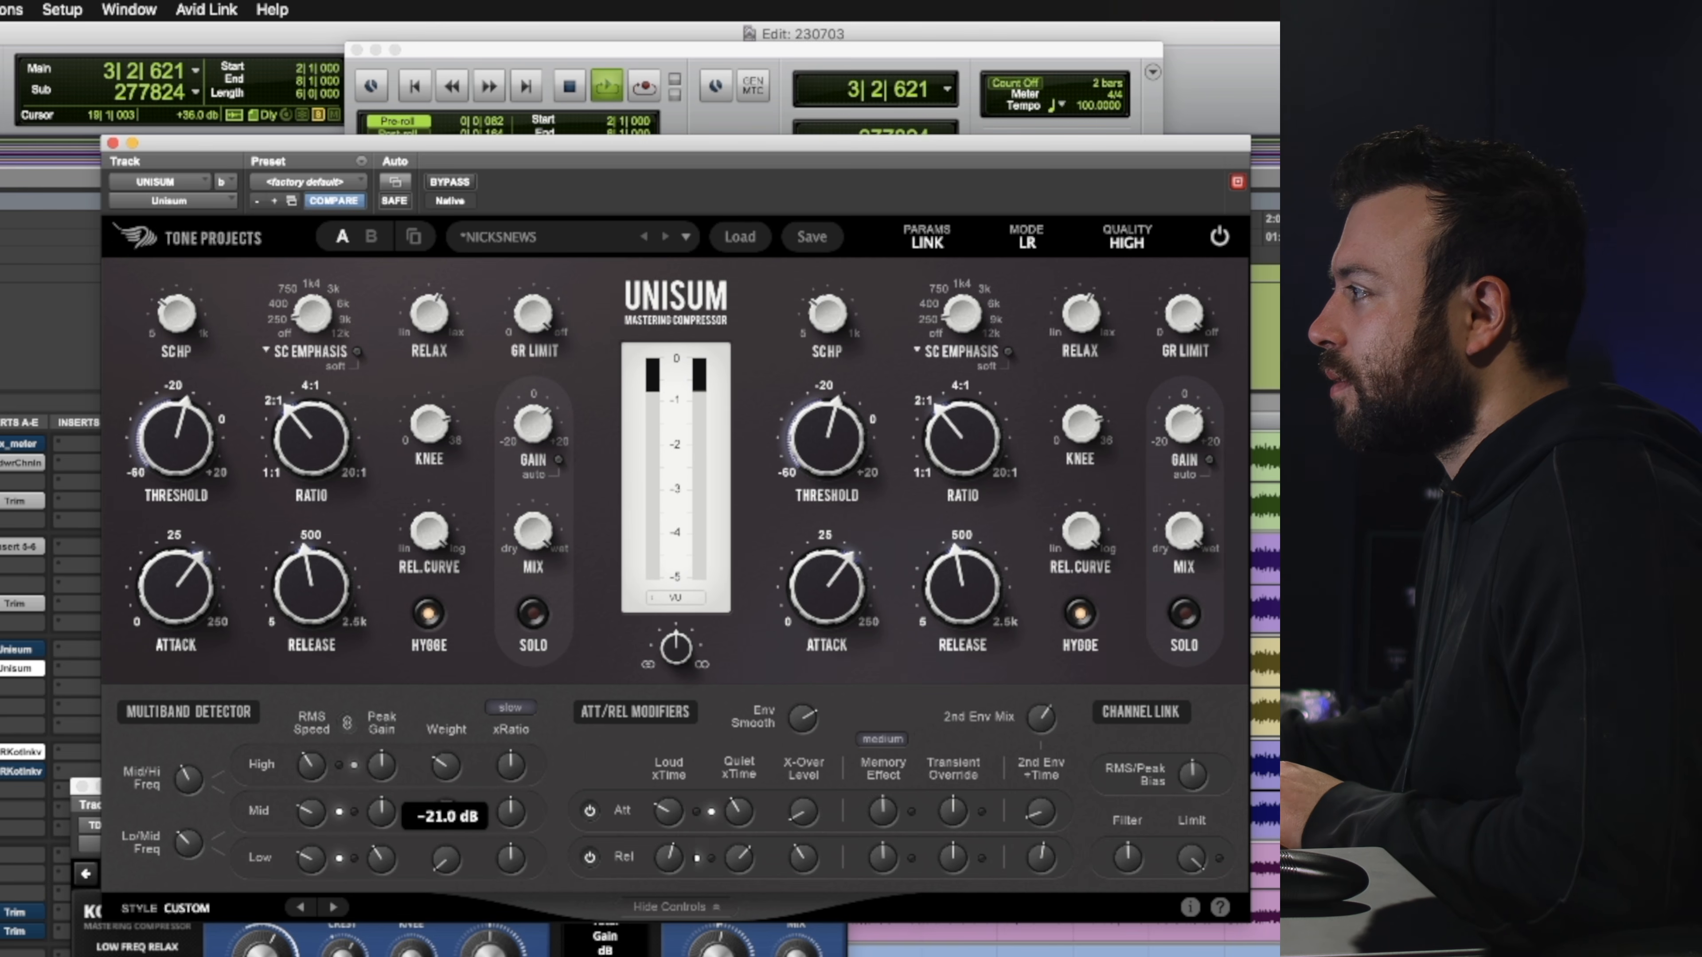
Audition UNISUM's low-band detector weight by sweeping it from -21.0 dB to 12.0 dB and back, repeating the sweep during playback
drag(455, 871, 477, 569)
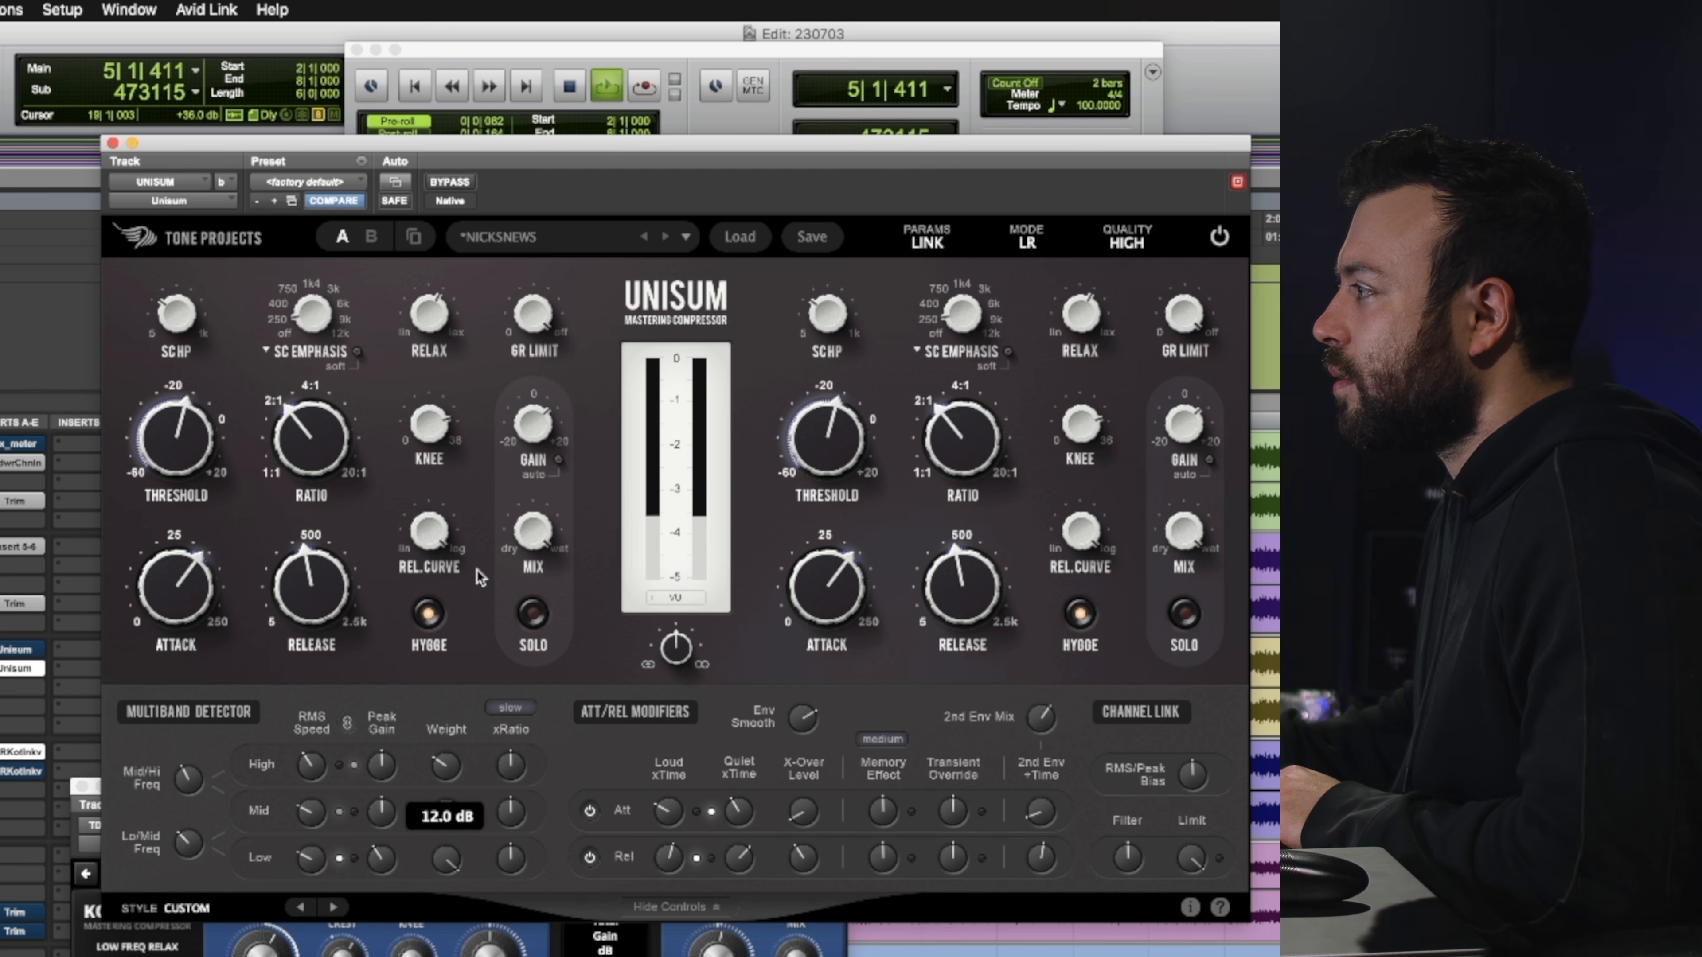
drag(442, 862, 443, 948)
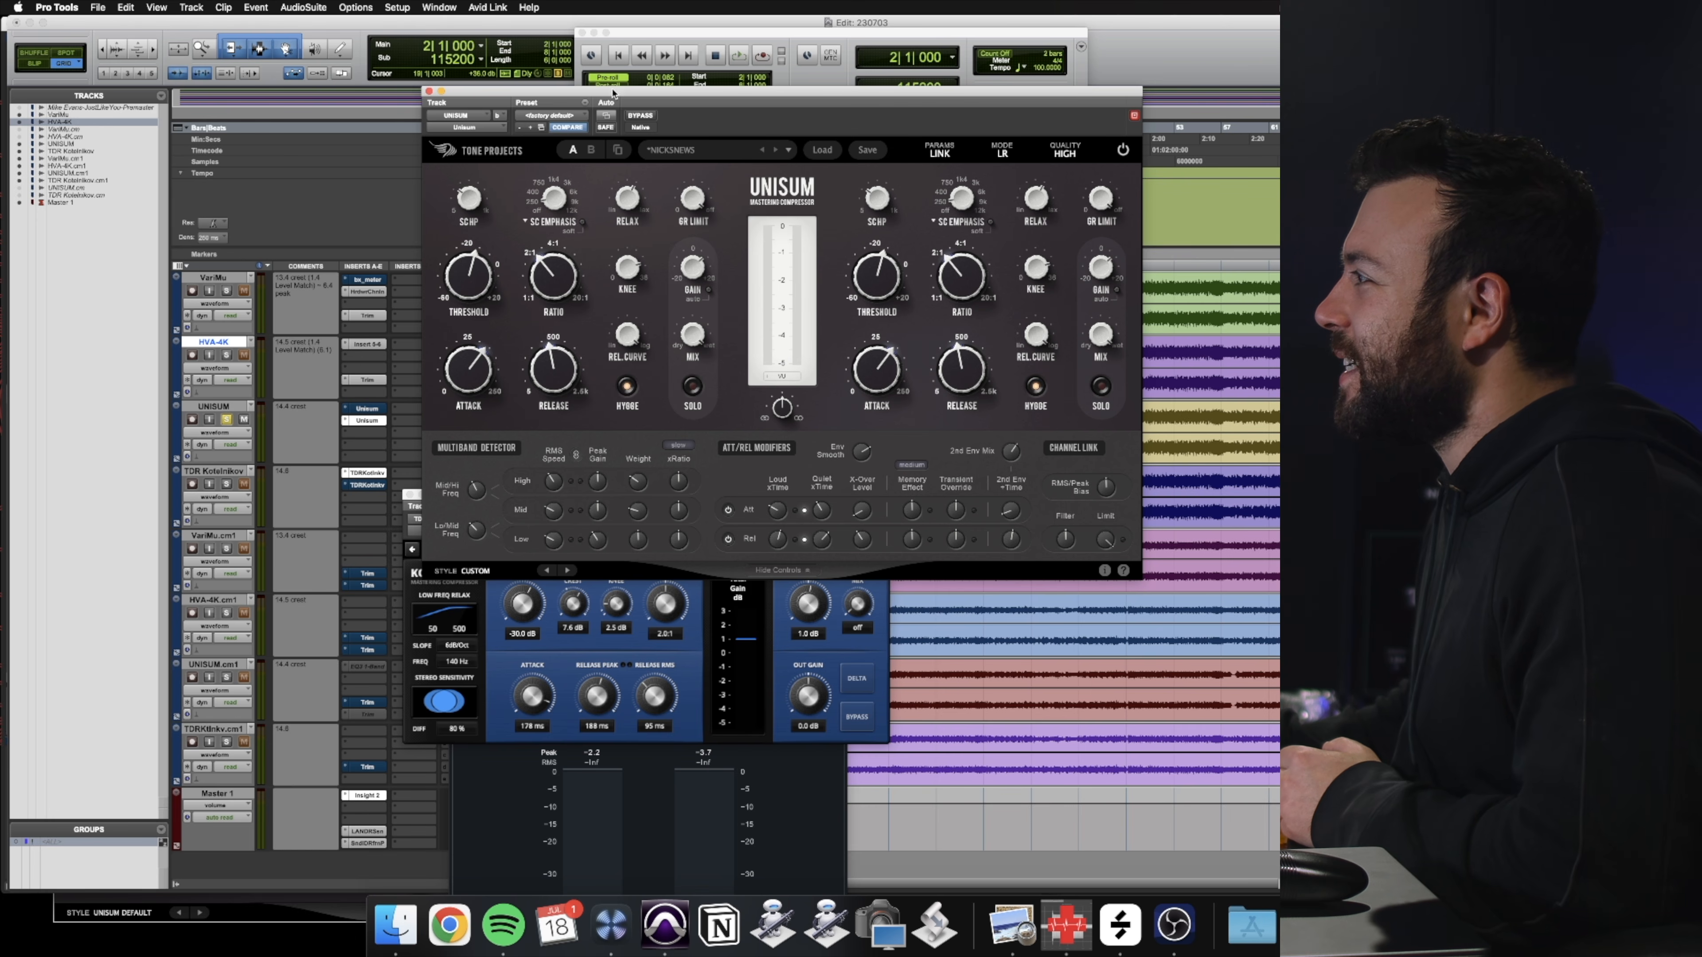
drag(627, 94, 546, 105)
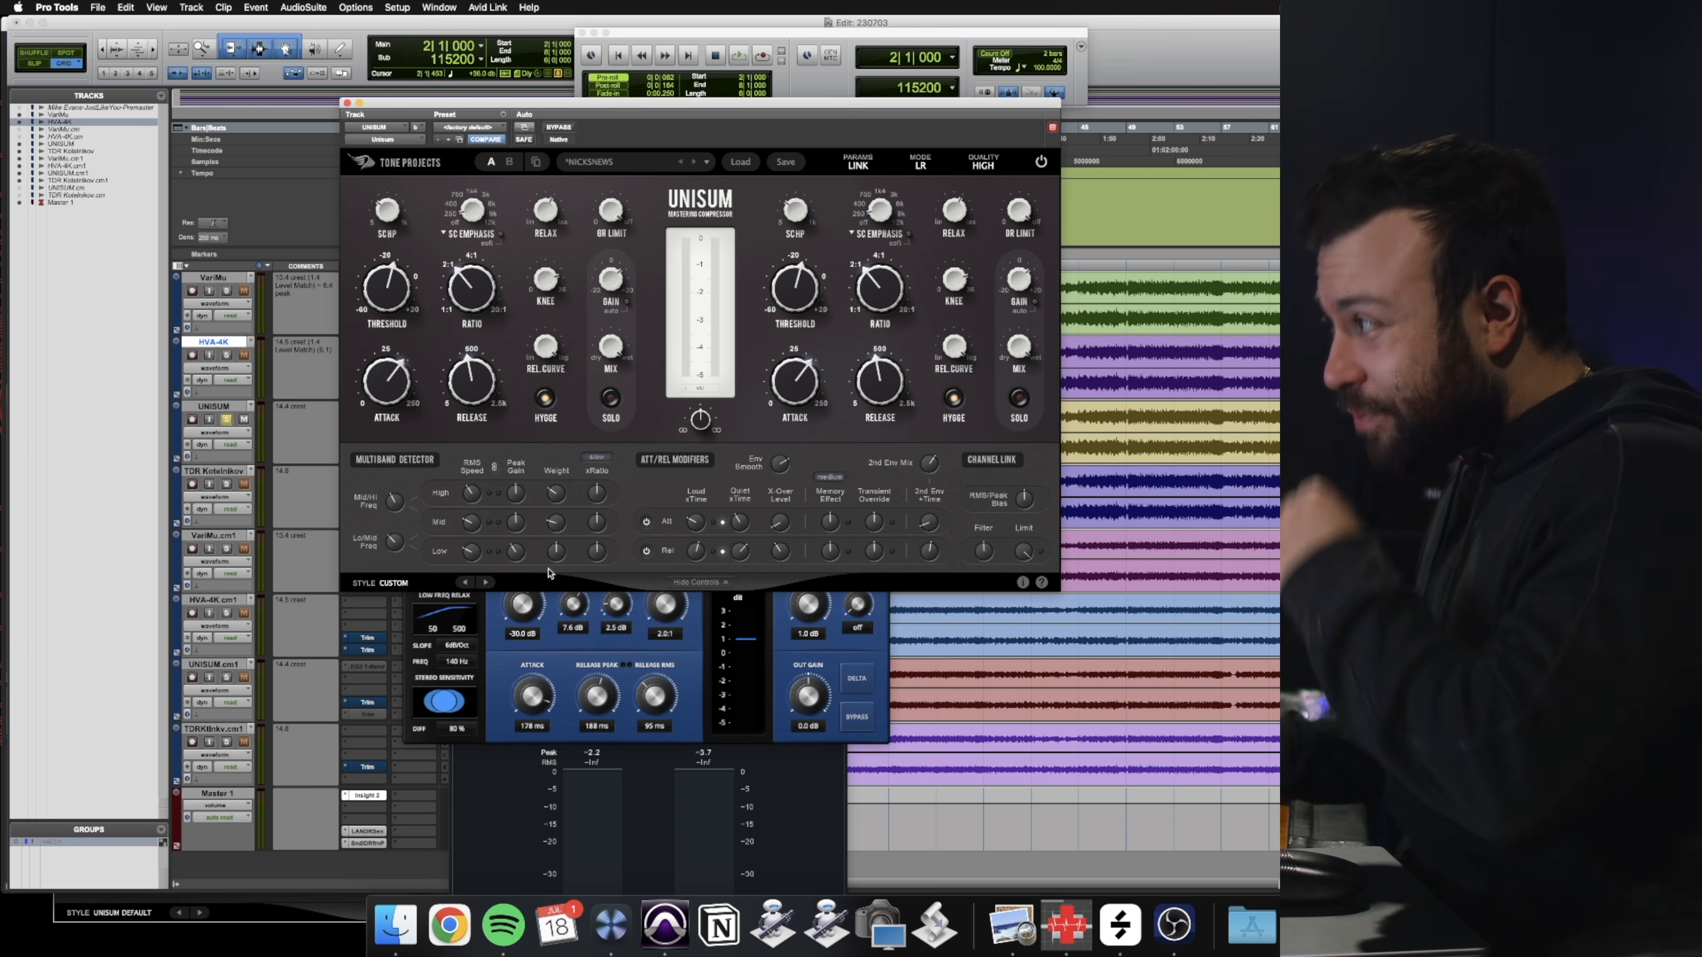
mouse_move(548, 556)
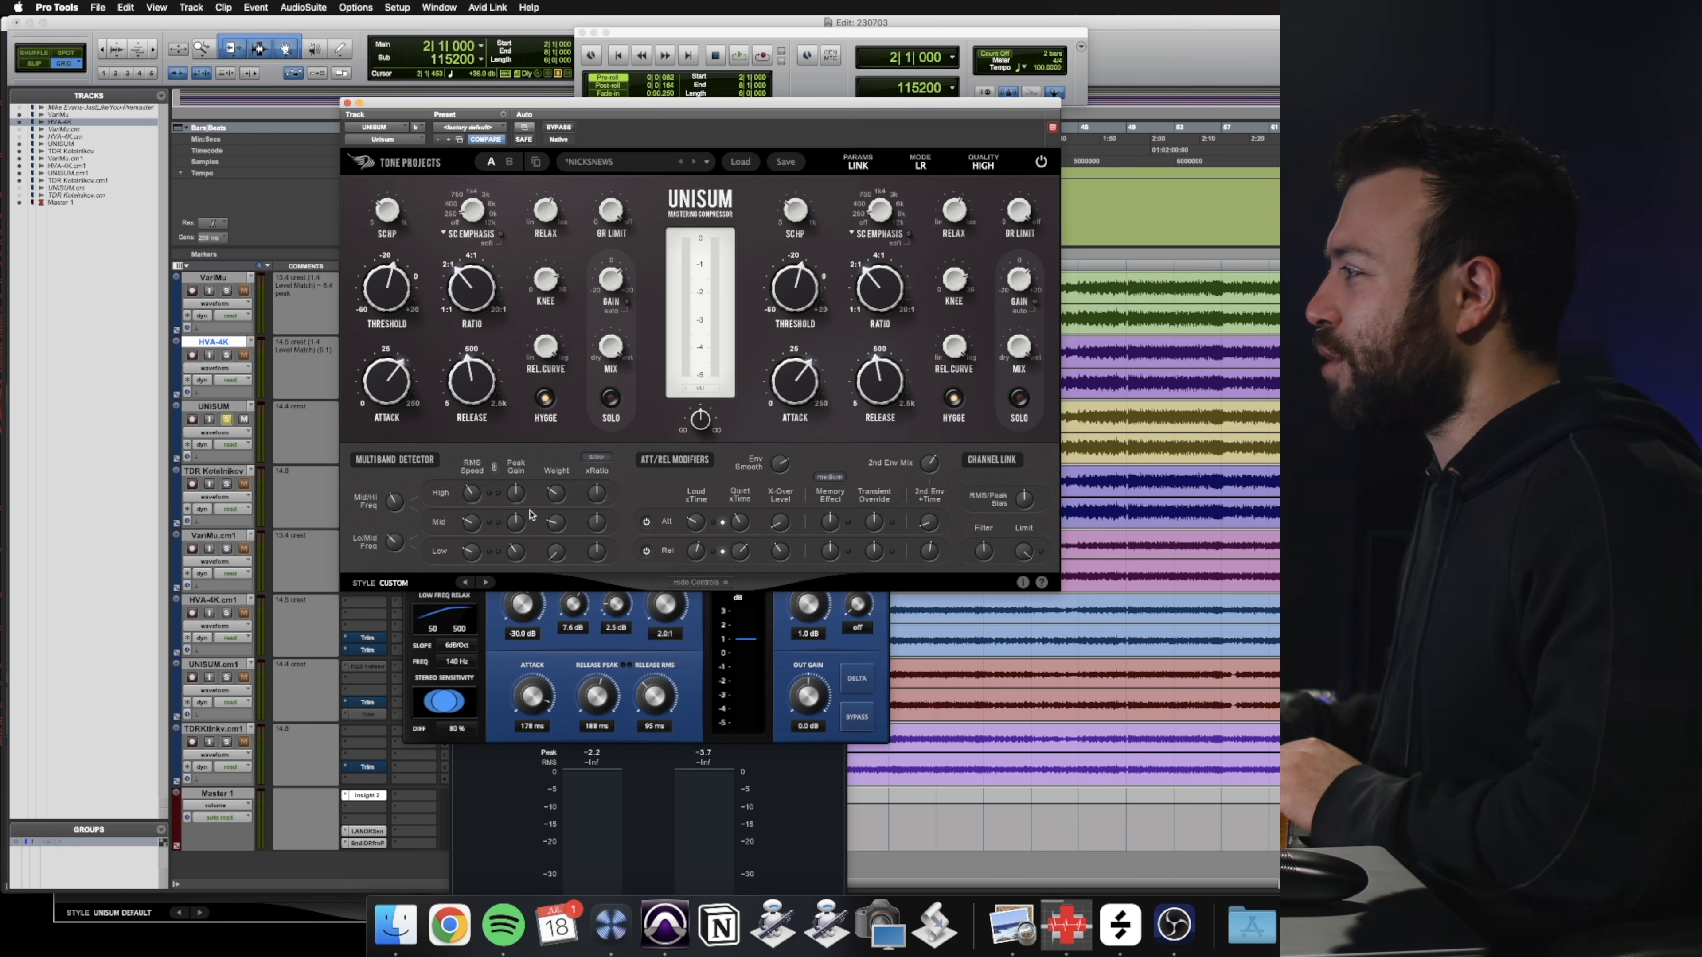
key(space)
drag(557, 557, 563, 307)
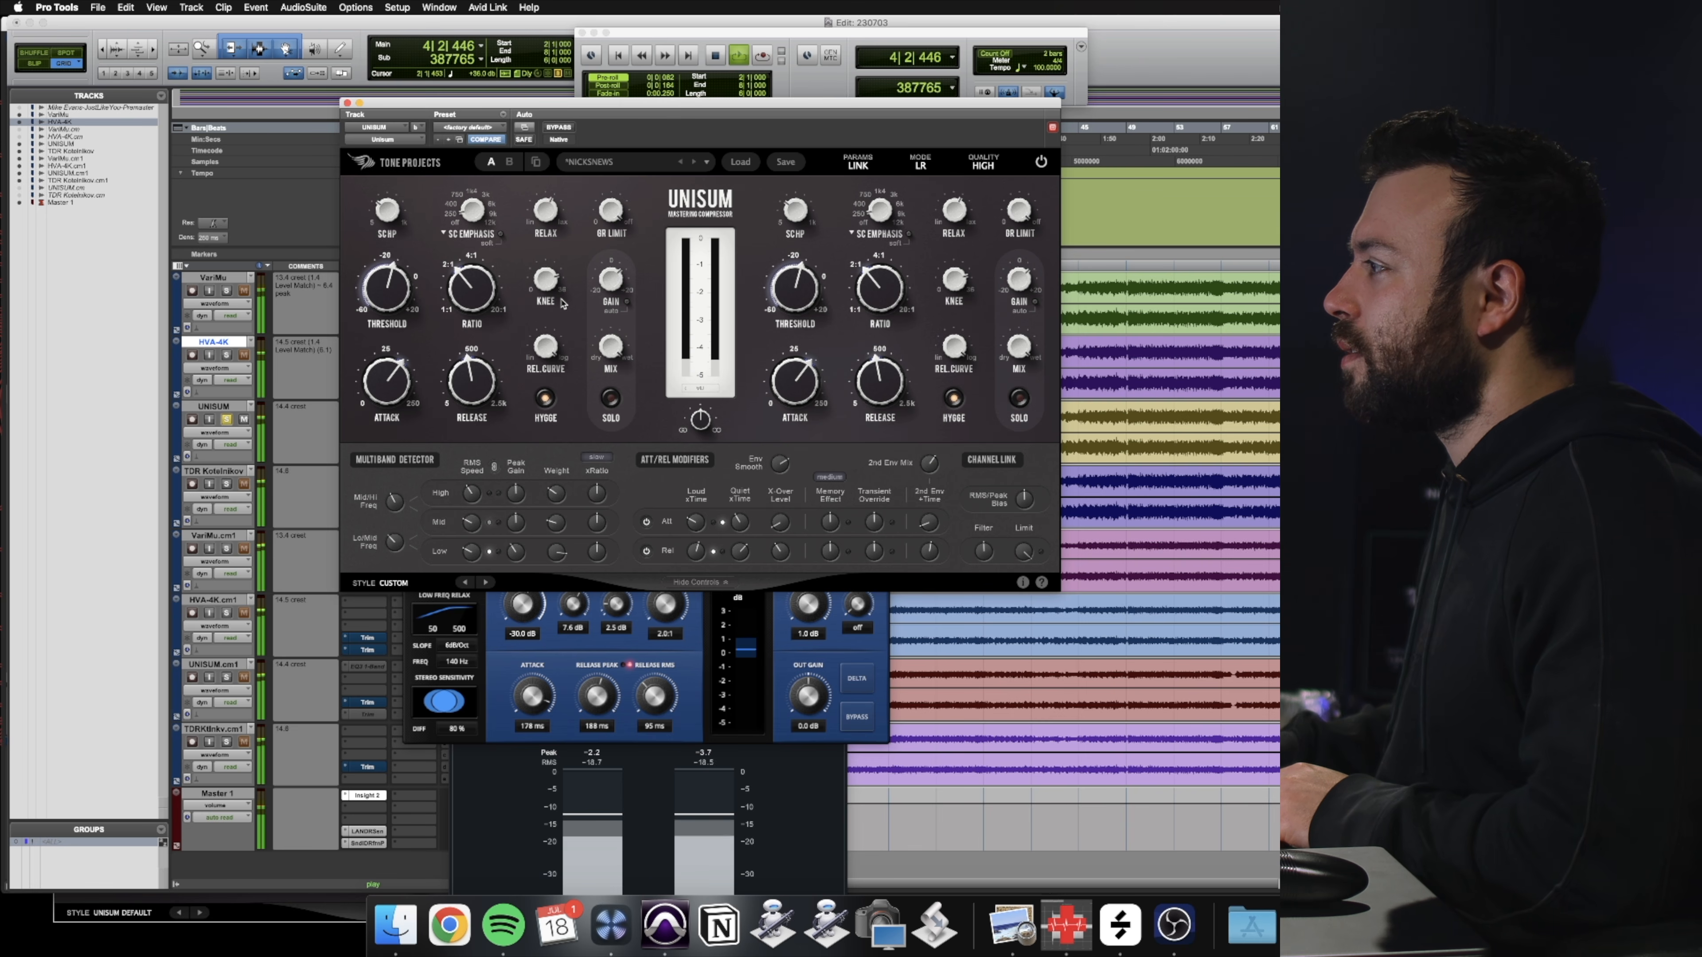
drag(560, 565, 557, 659)
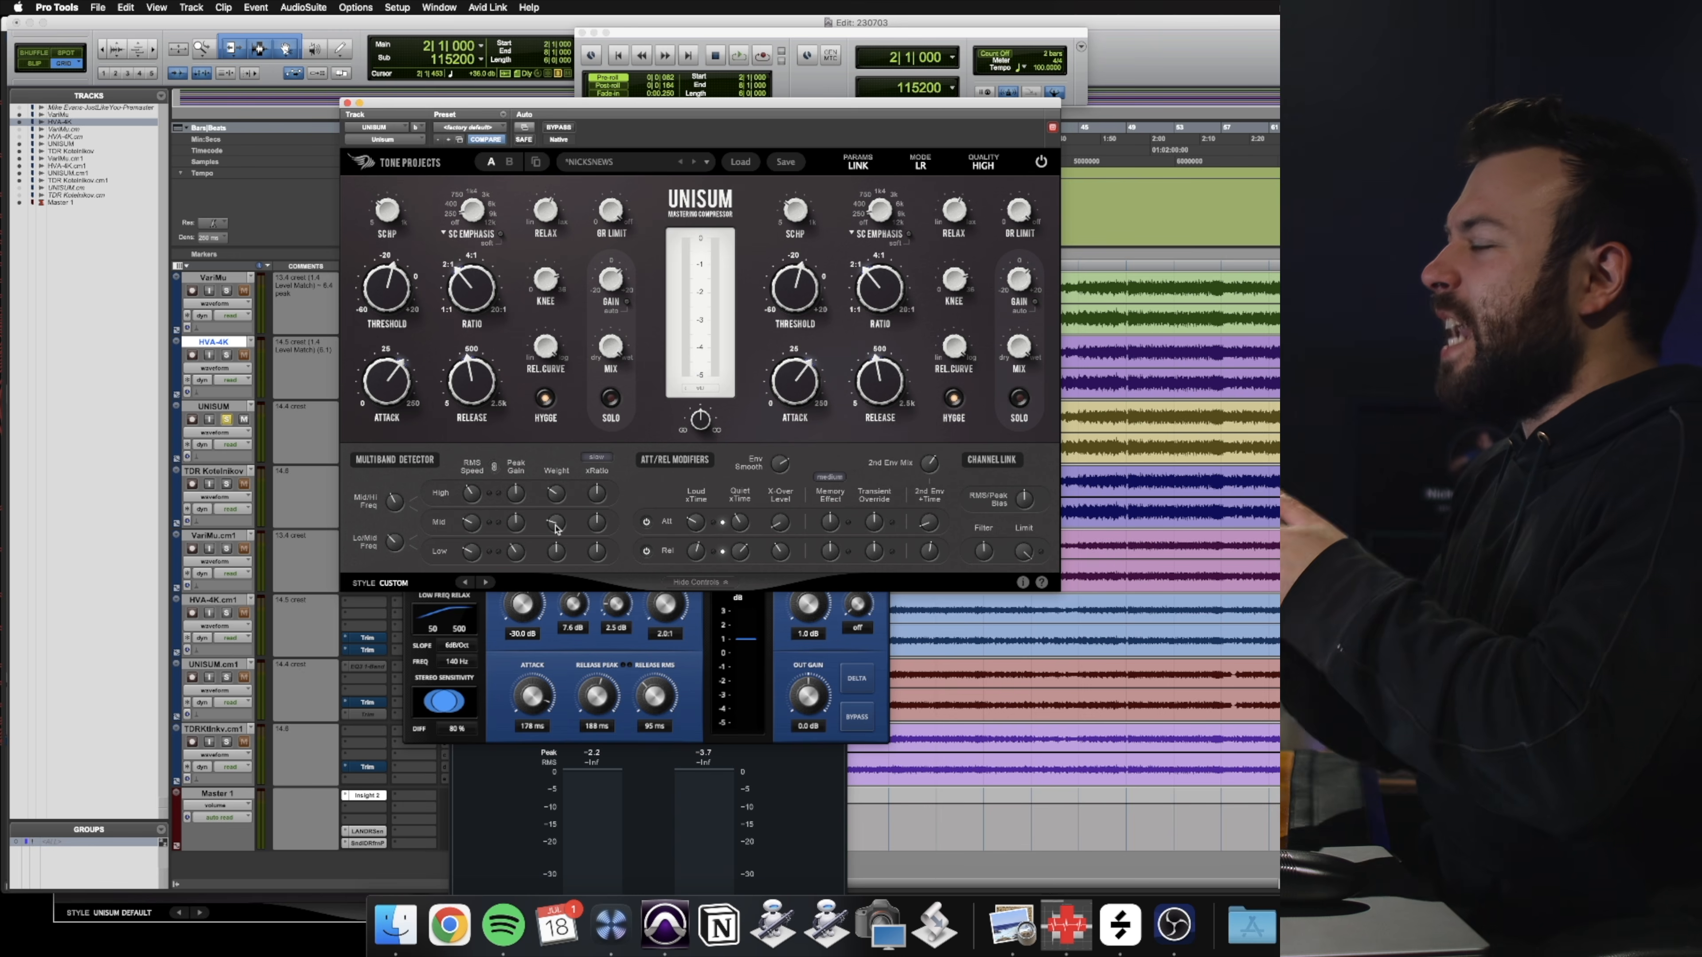
Set UNISUM's detector weights to 1.0 dB low, -8.8 dB mid and -10.0 dB high, and reduce the high-band peak gain
mouse_move(559, 557)
key(space)
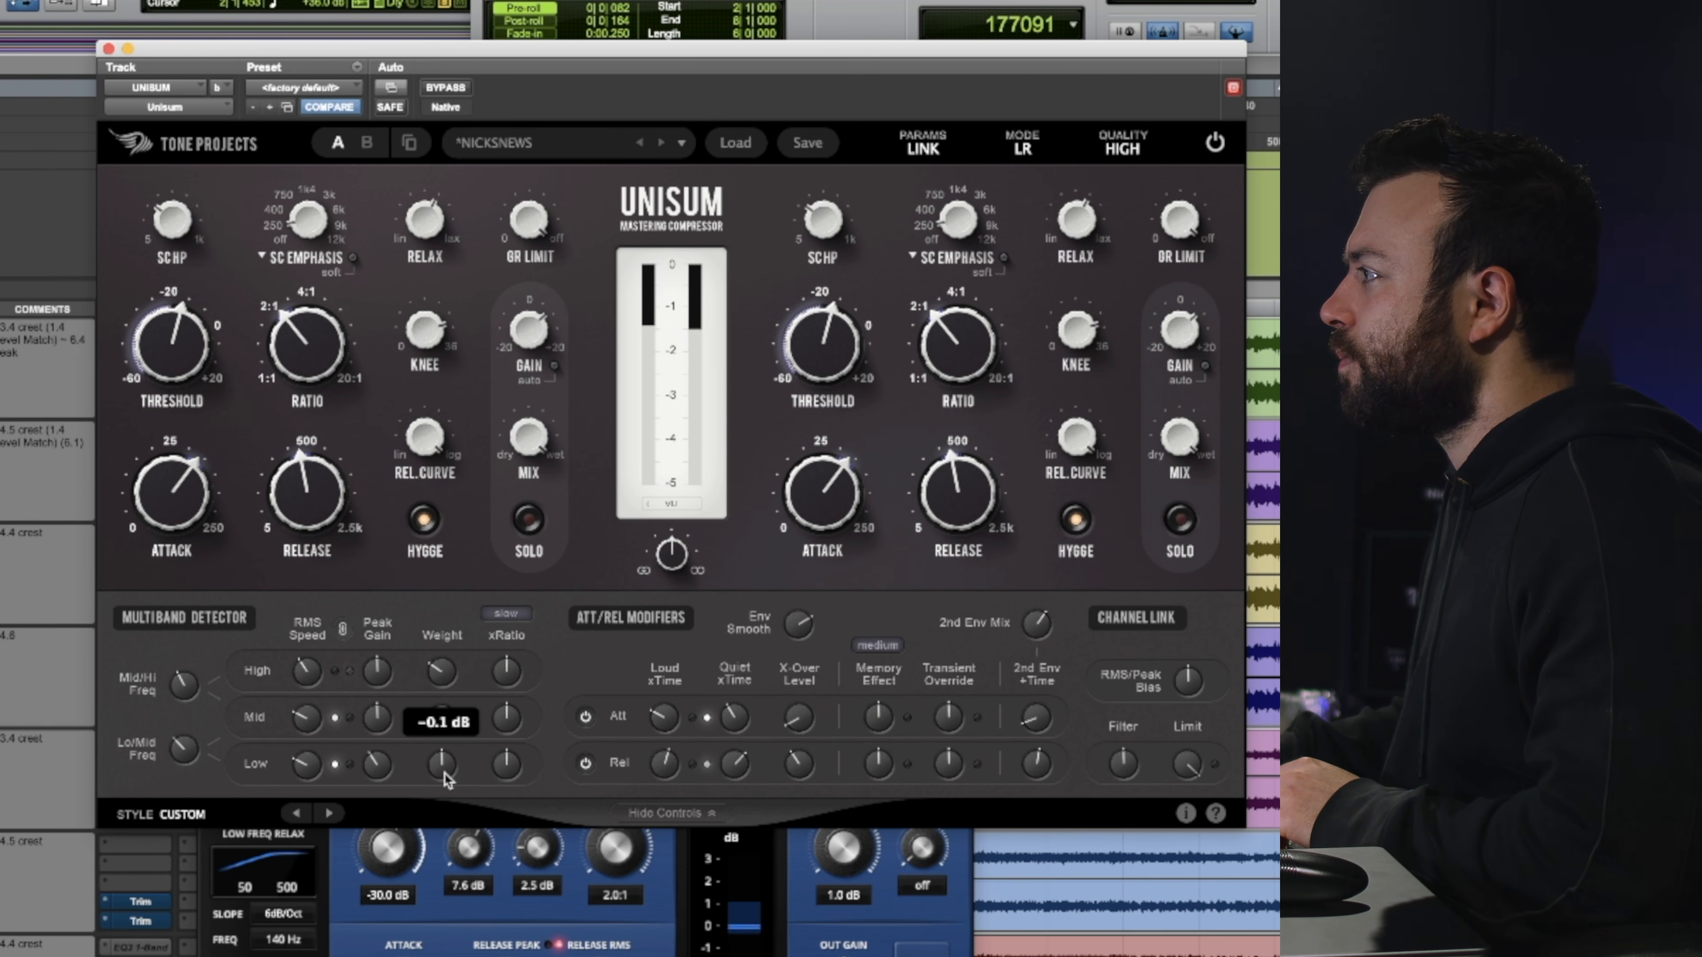
drag(446, 780, 449, 759)
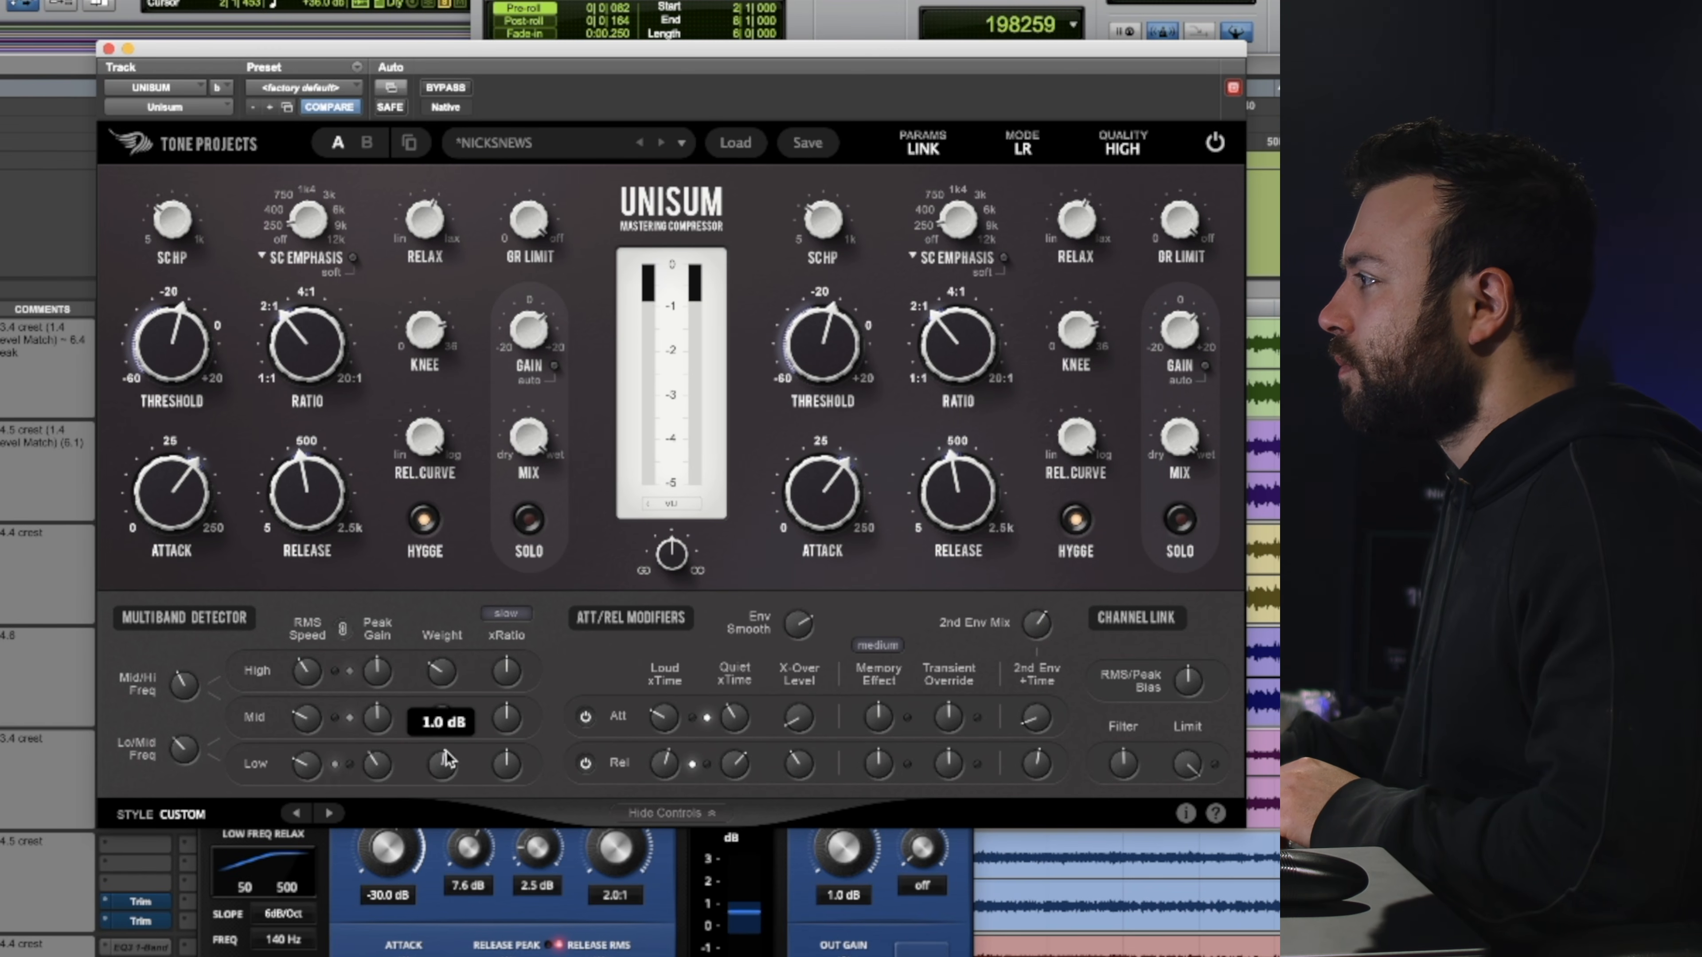
mouse_move(436, 721)
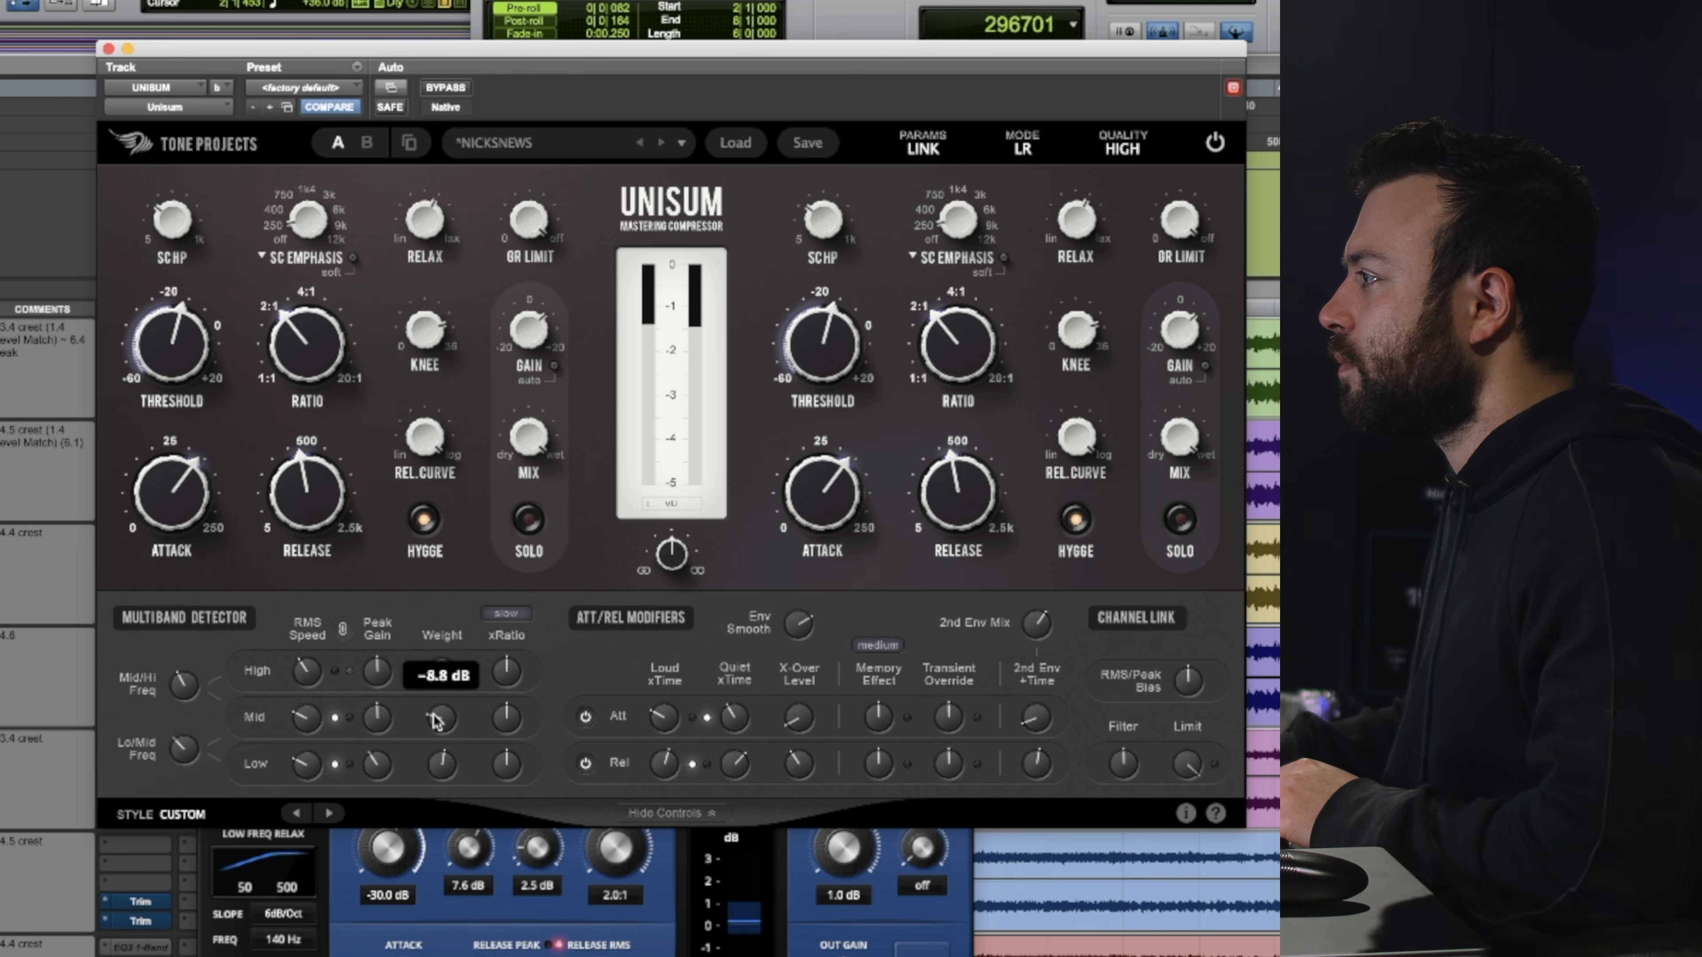
mouse_move(436, 689)
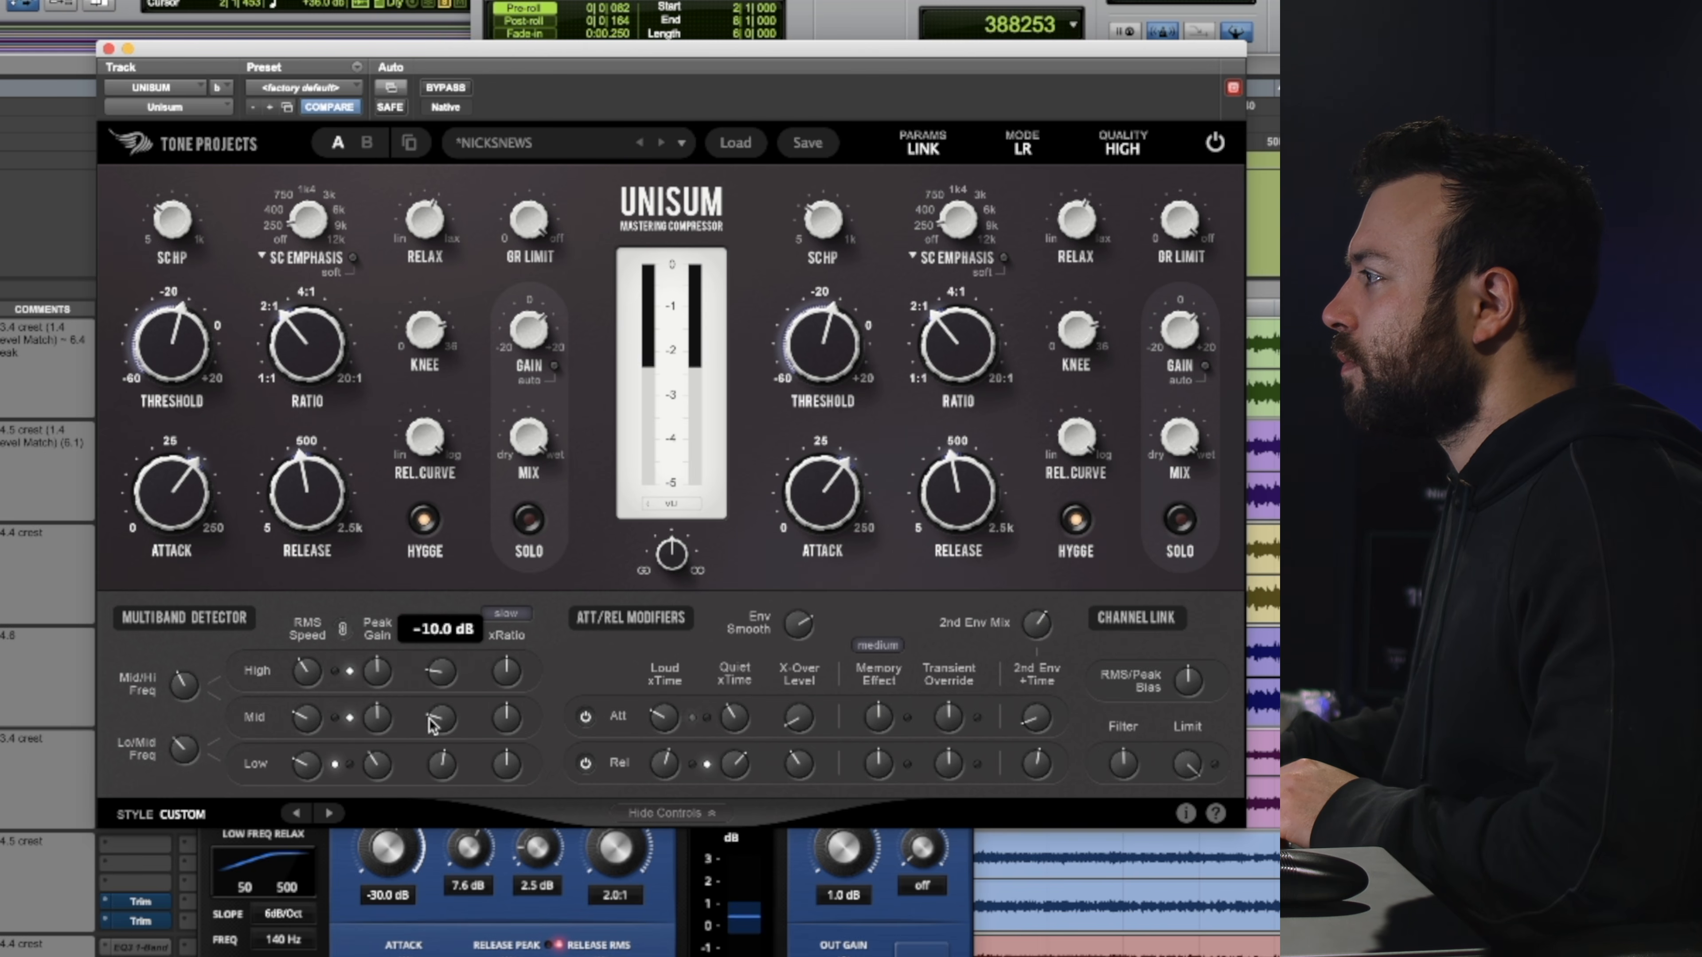
mouse_move(382, 684)
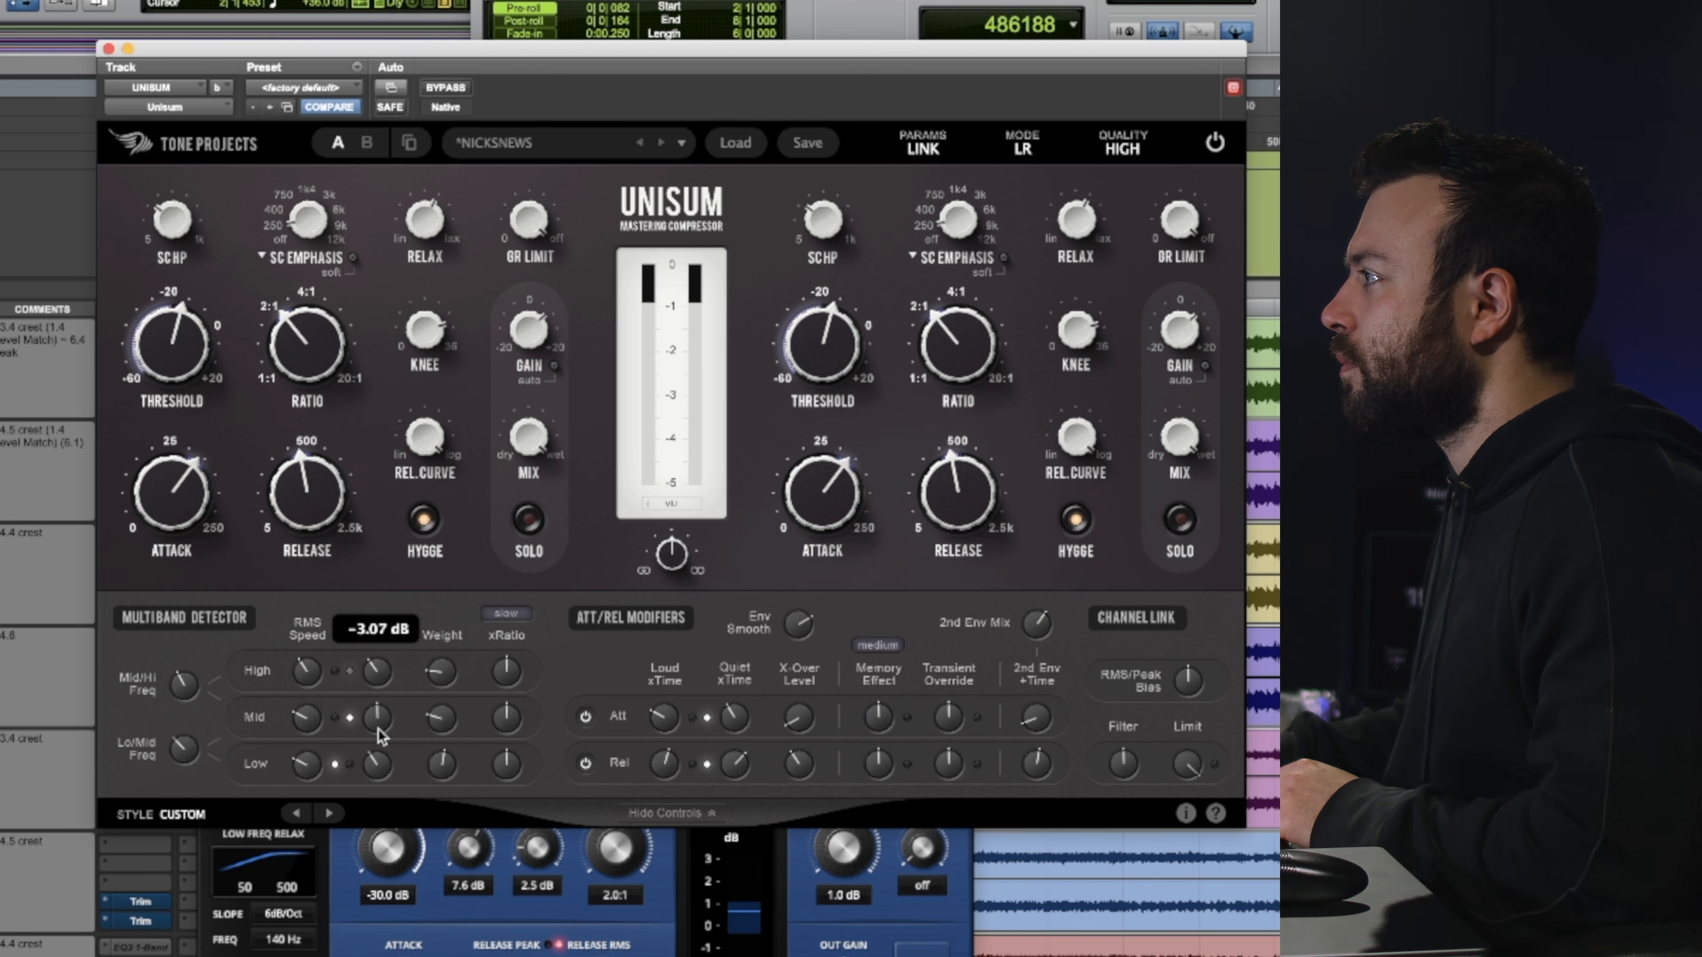
drag(384, 774, 385, 779)
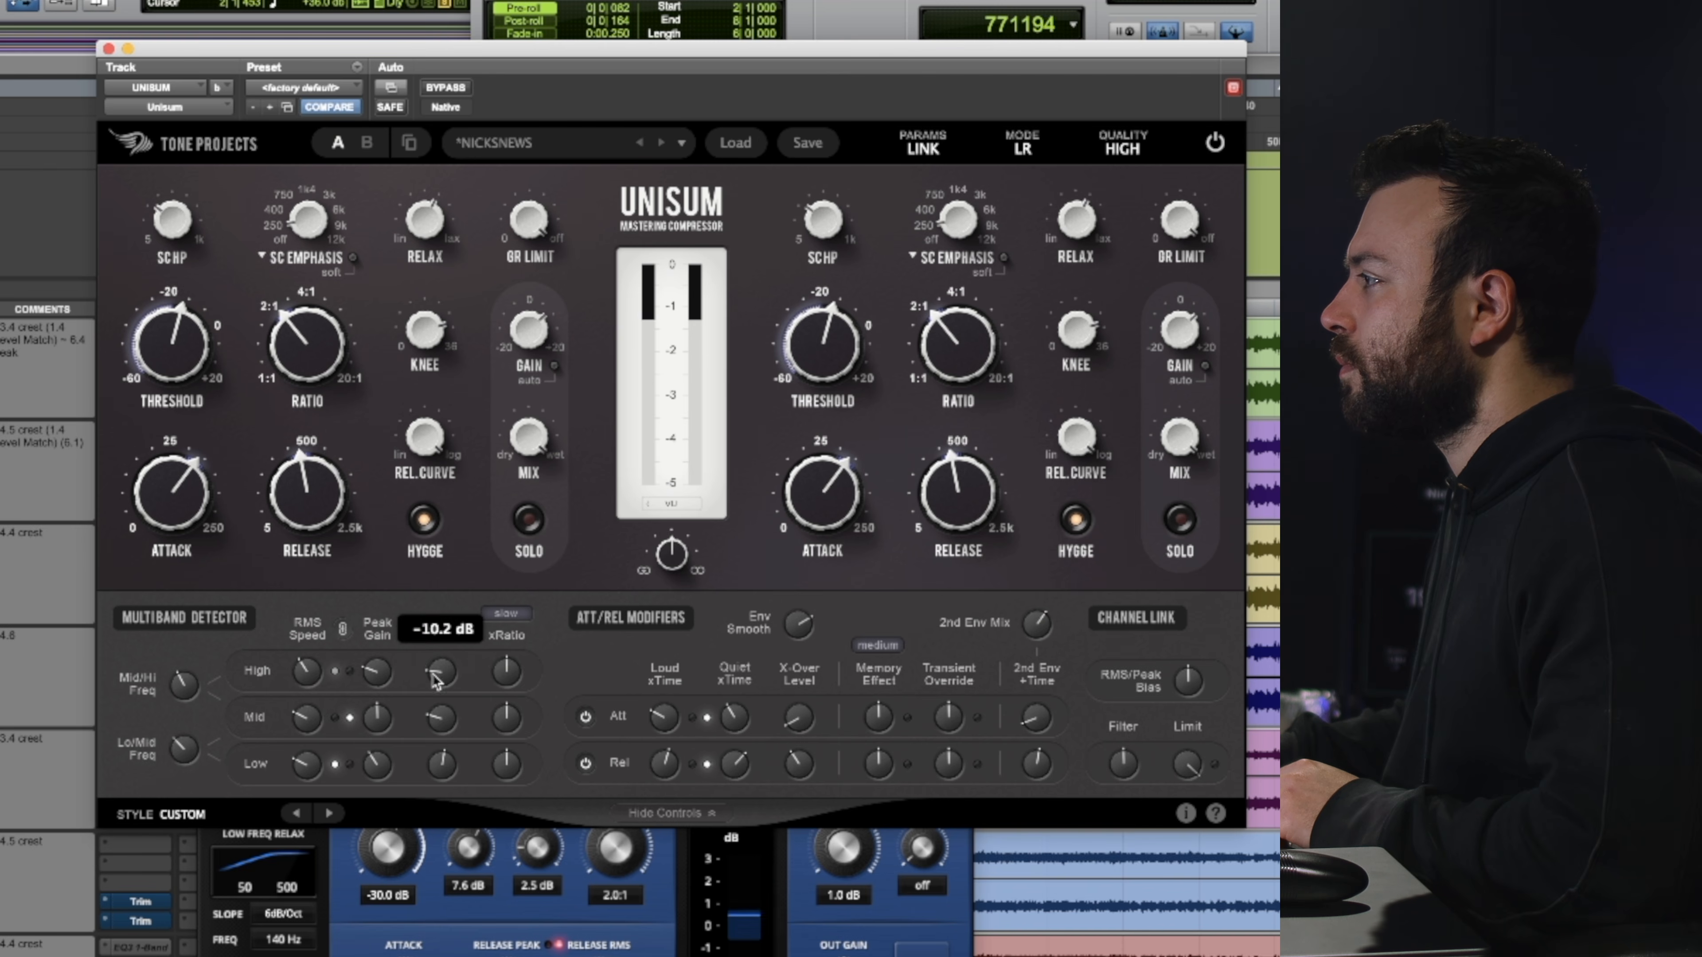
Lower UNISUM's low-band xRatio to 0.751 x and the mid-band xRatio further, and set the threshold to -18.06 dB
mouse_move(506, 760)
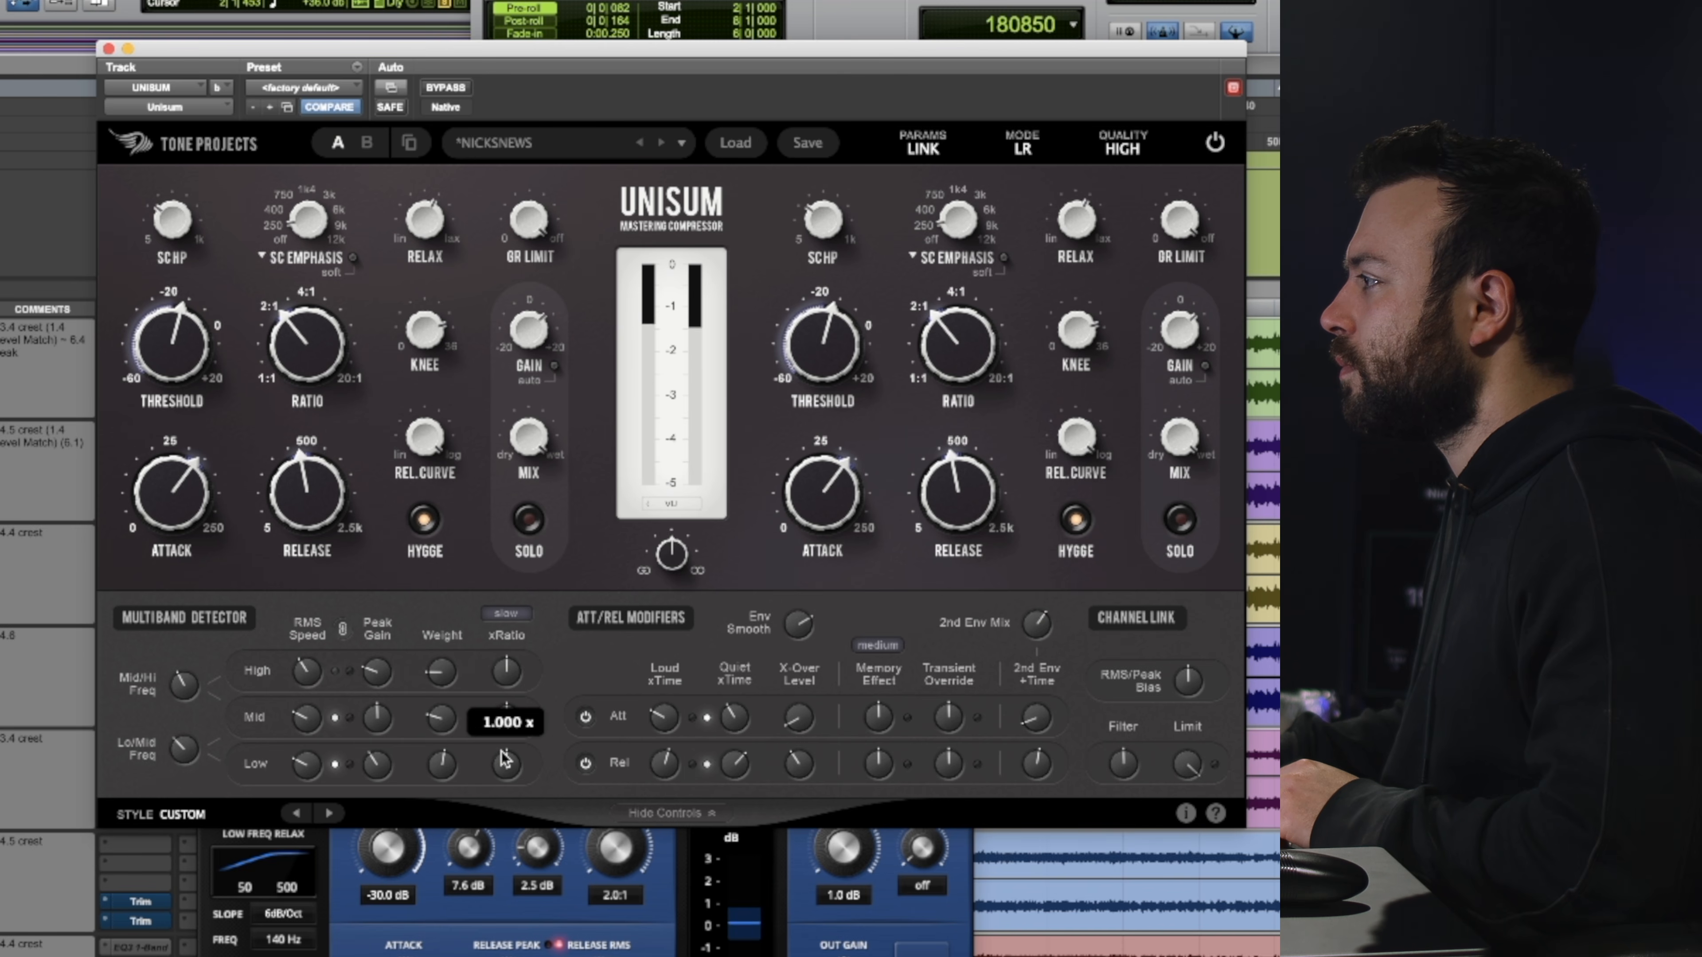
drag(507, 726, 508, 710)
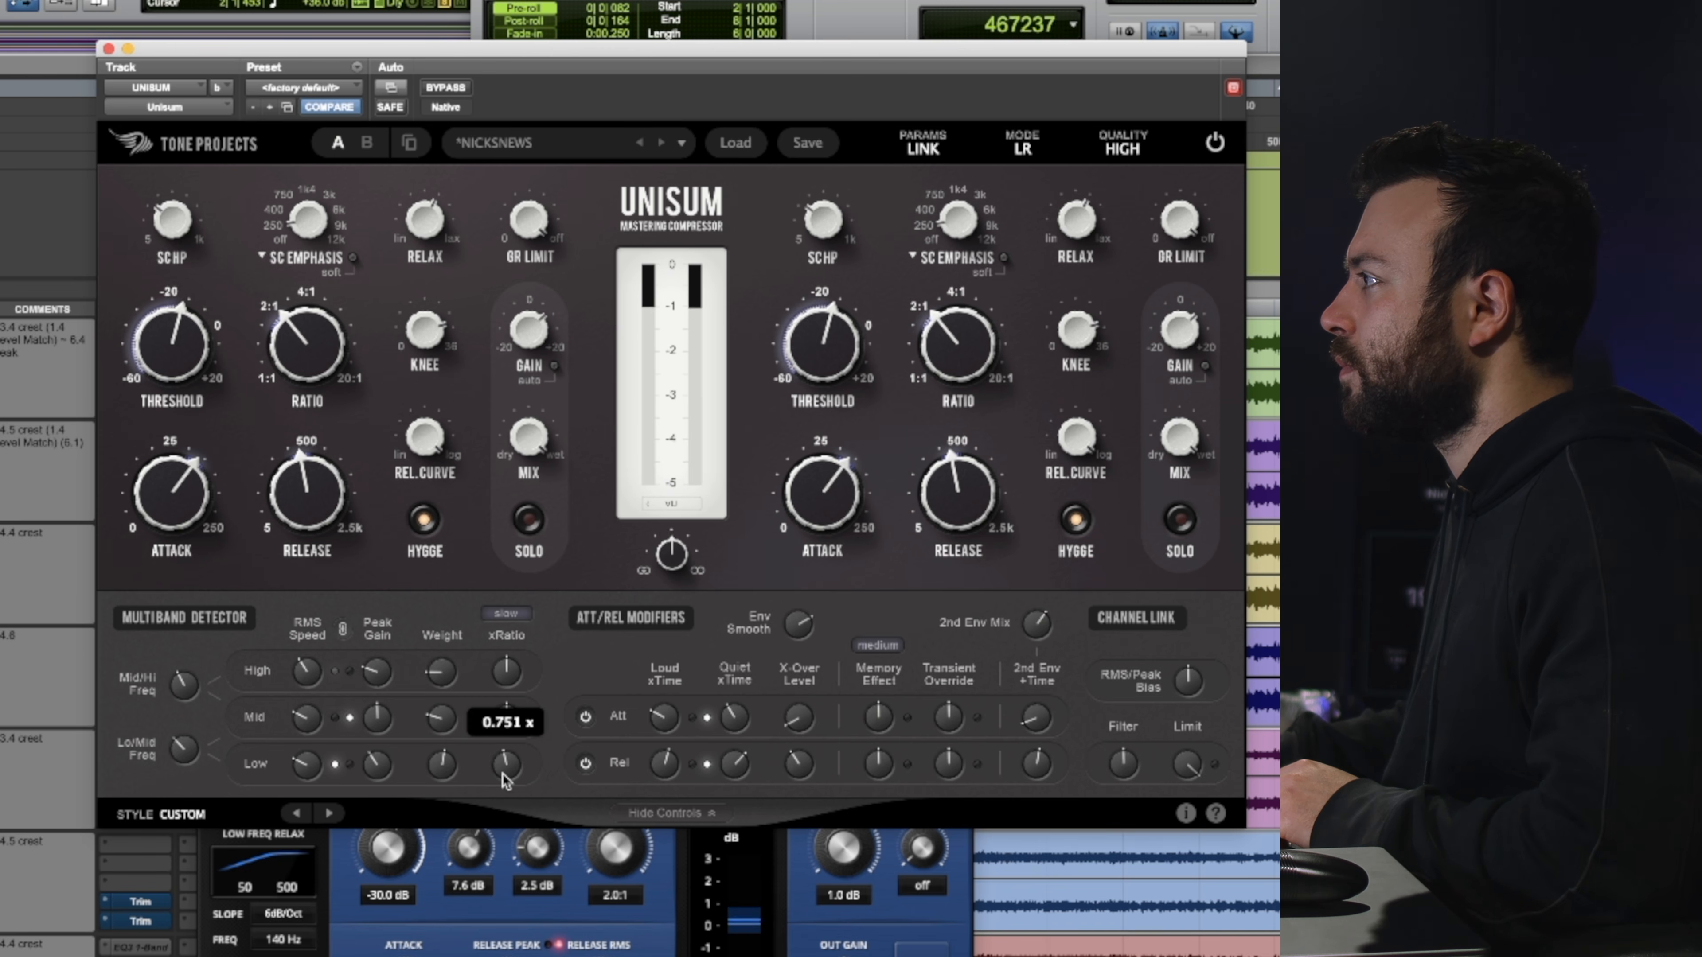
mouse_move(505, 732)
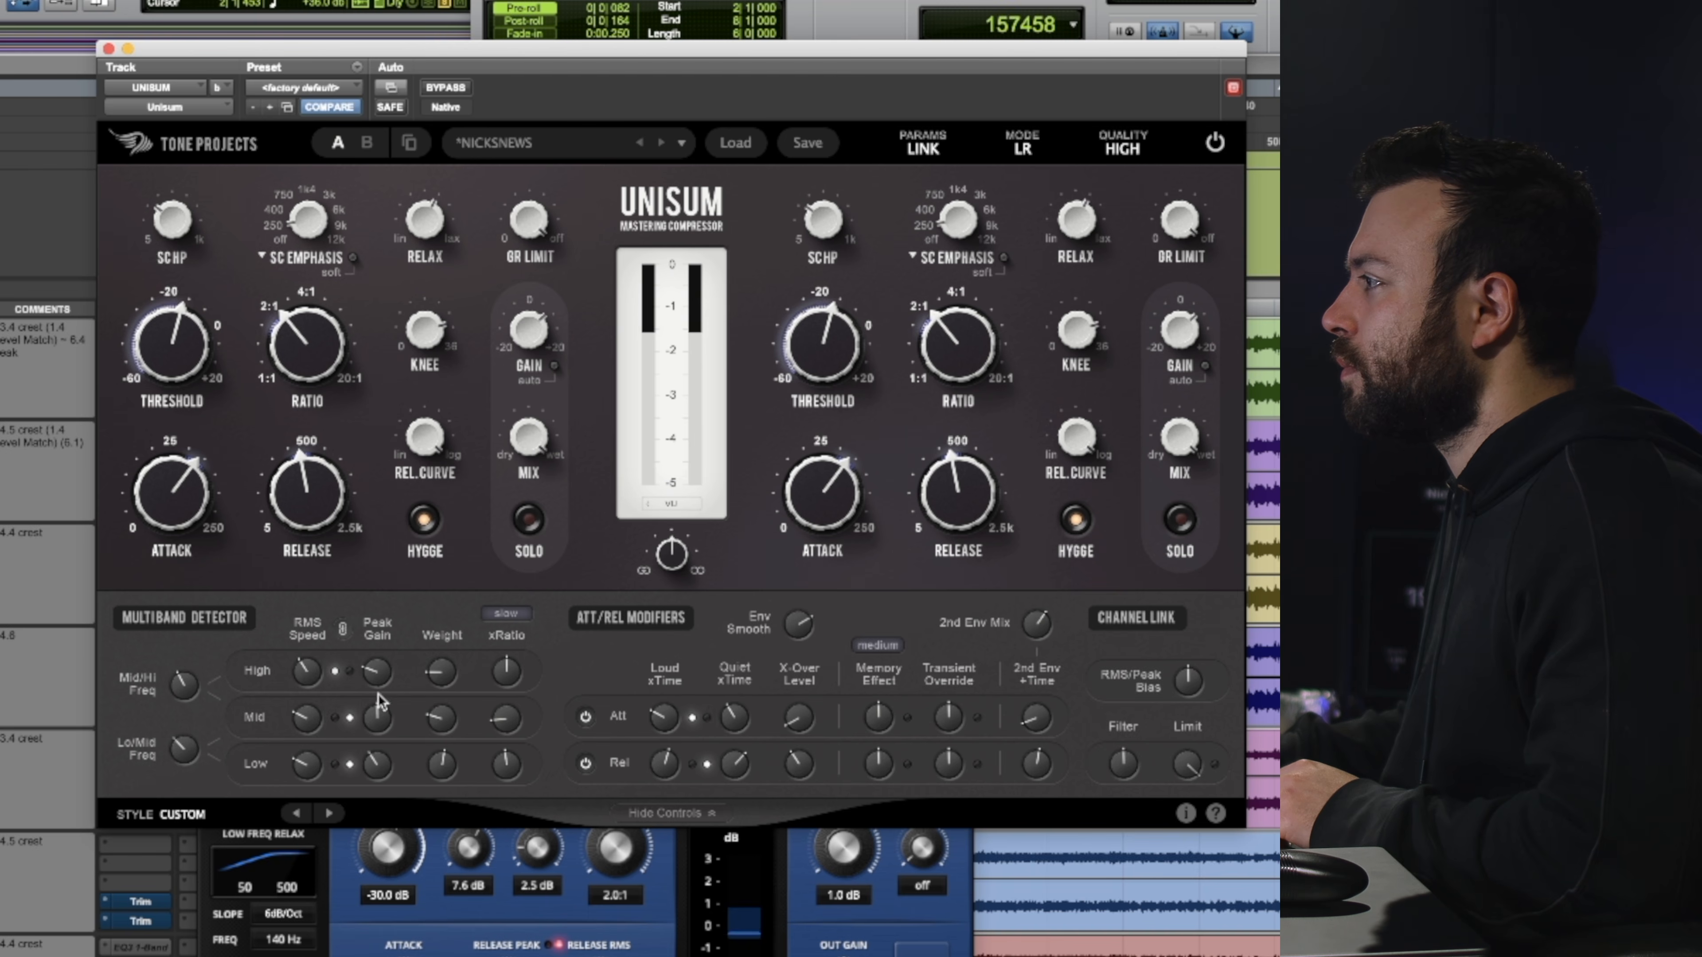
mouse_move(165, 345)
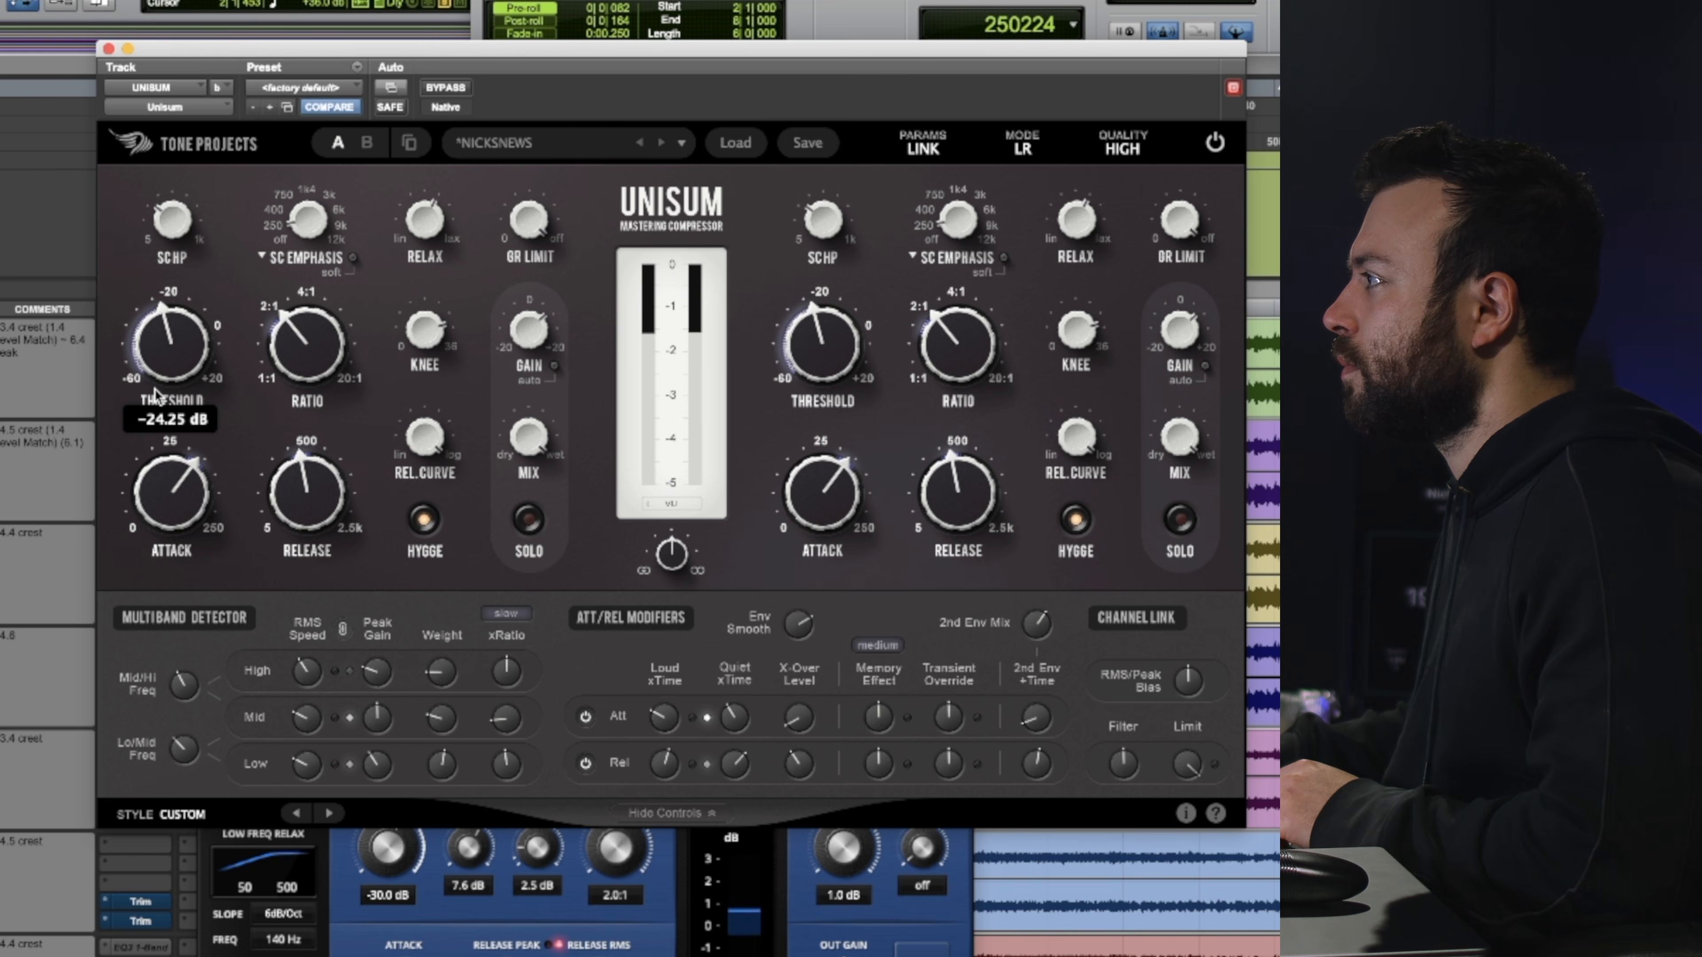
drag(155, 395, 166, 364)
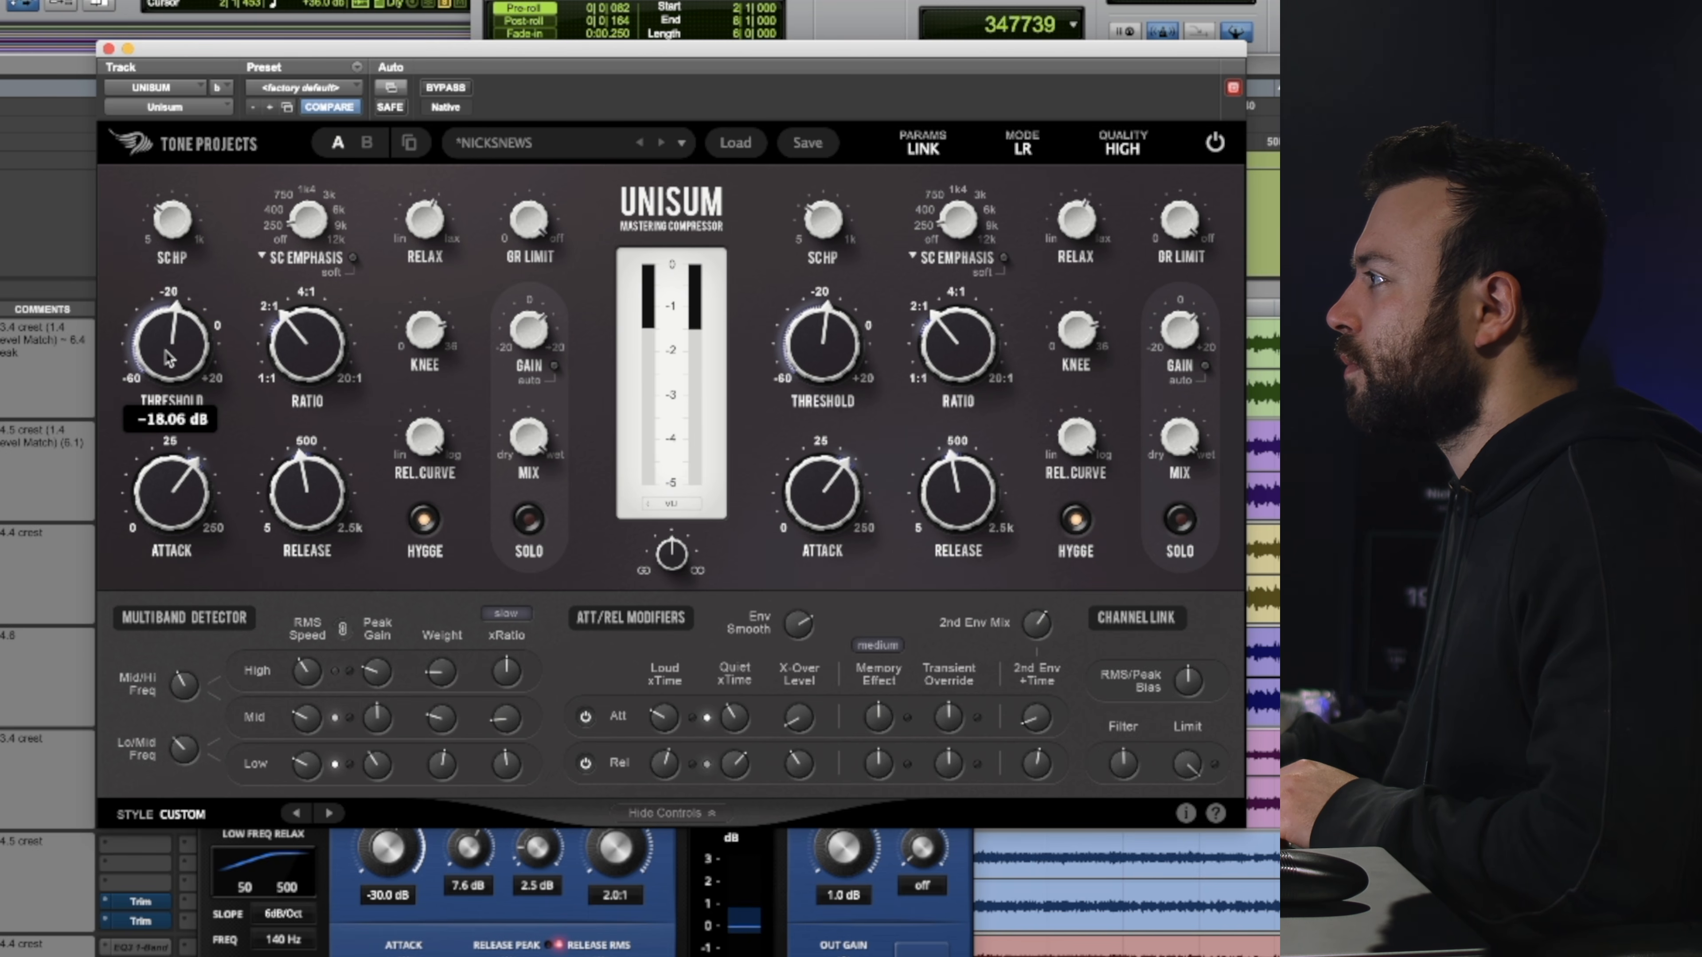
Readjust UNISUM's detector weights to -0.1 dB low and -9.6 dB high, and lower the threshold slightly below -20 dB
mouse_move(453, 667)
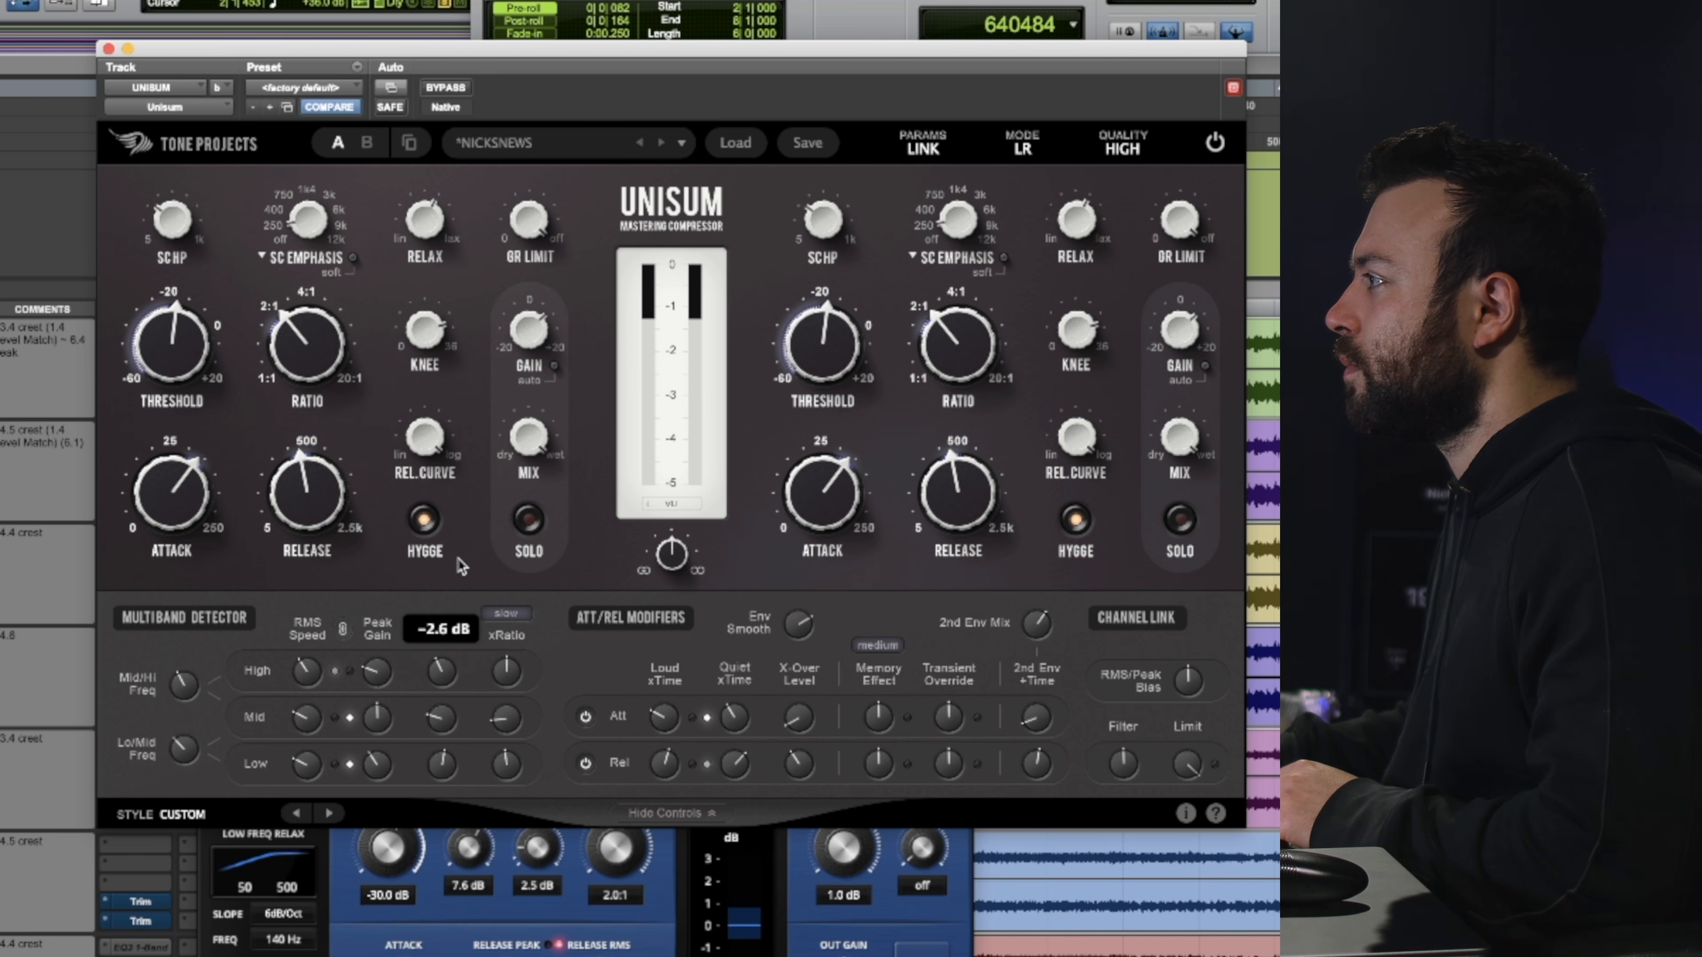
drag(444, 766, 439, 798)
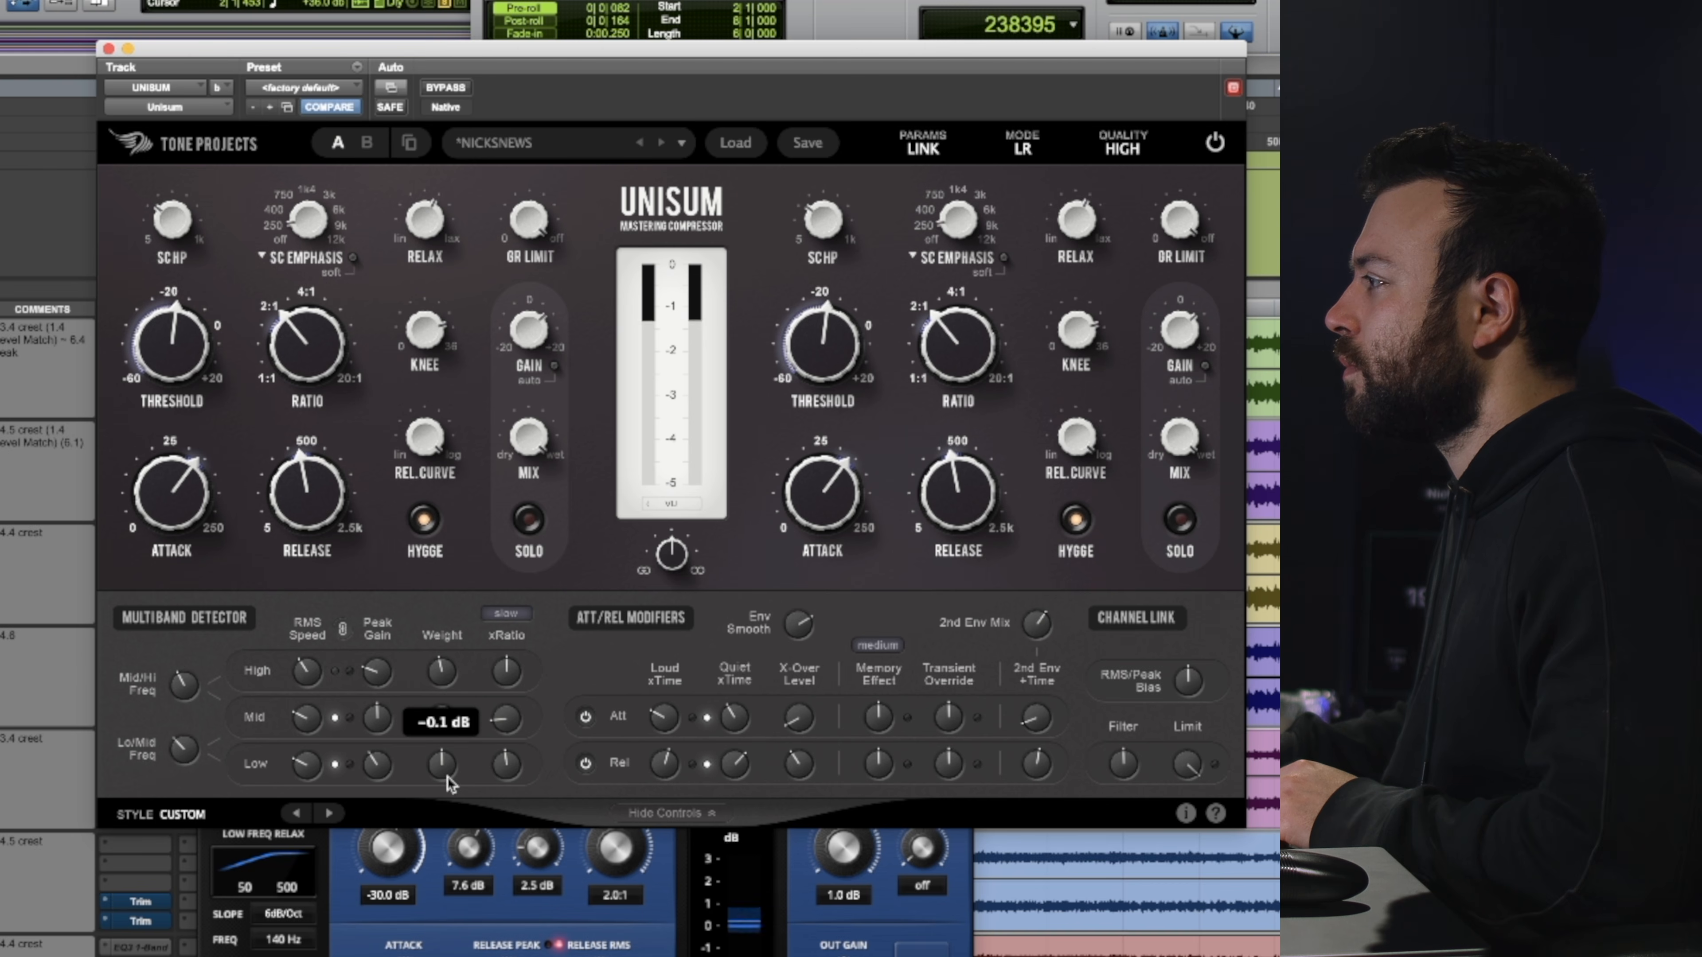
mouse_move(206, 748)
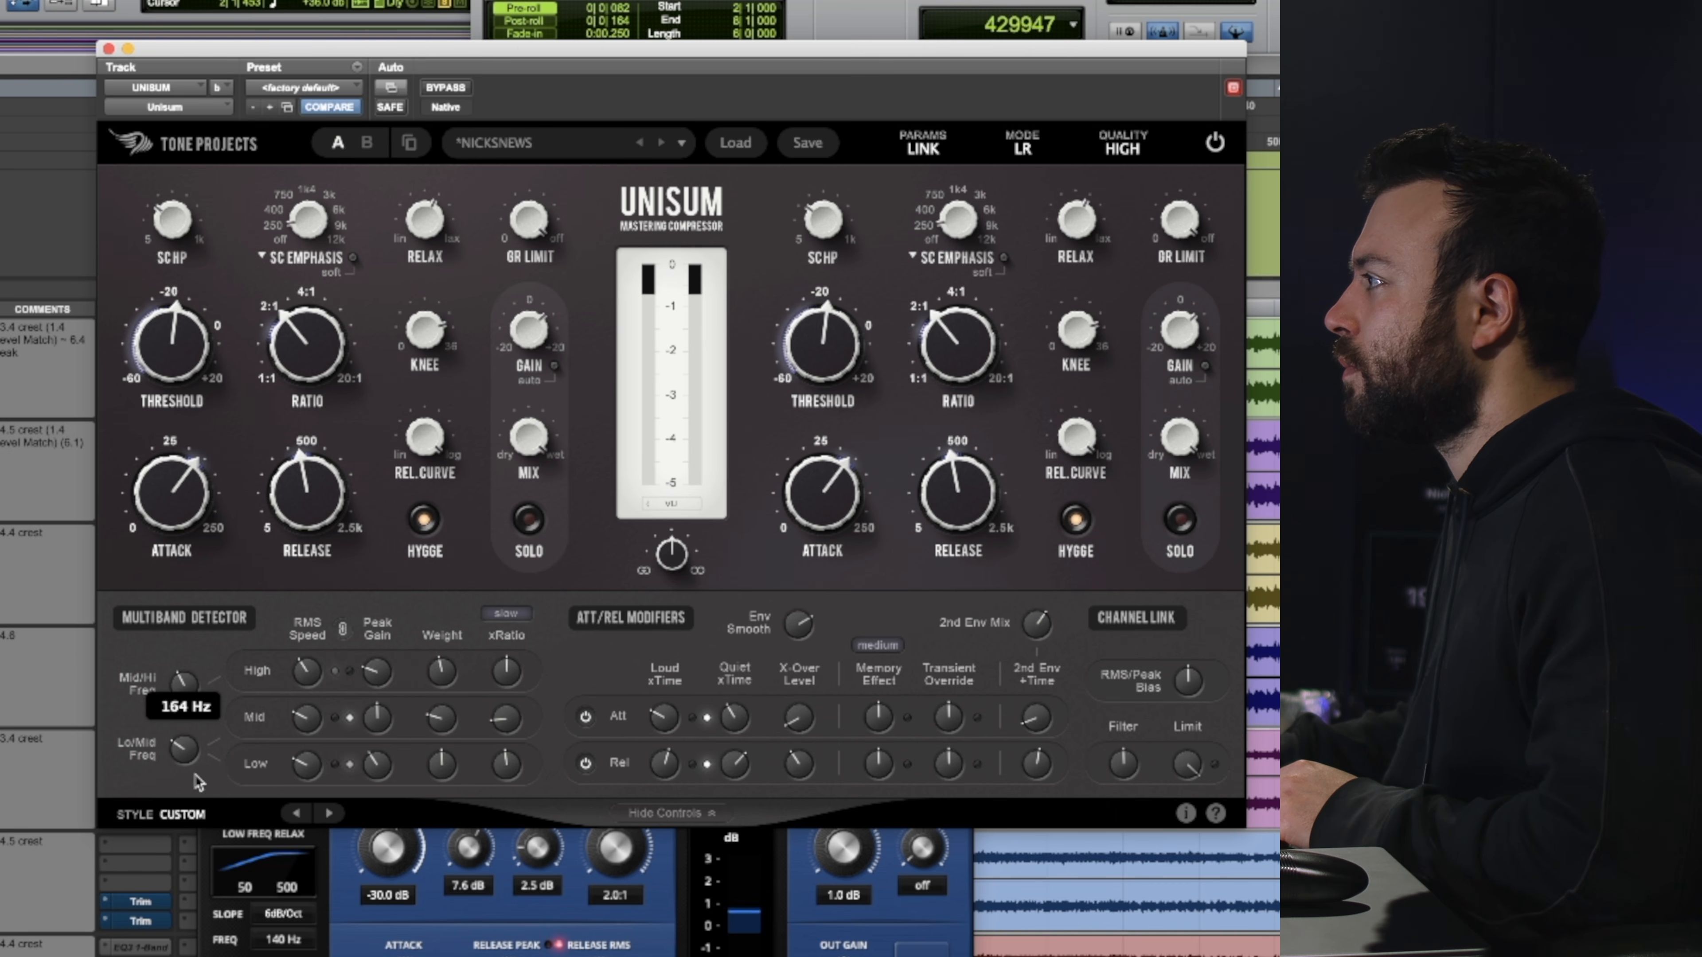
drag(441, 672, 439, 781)
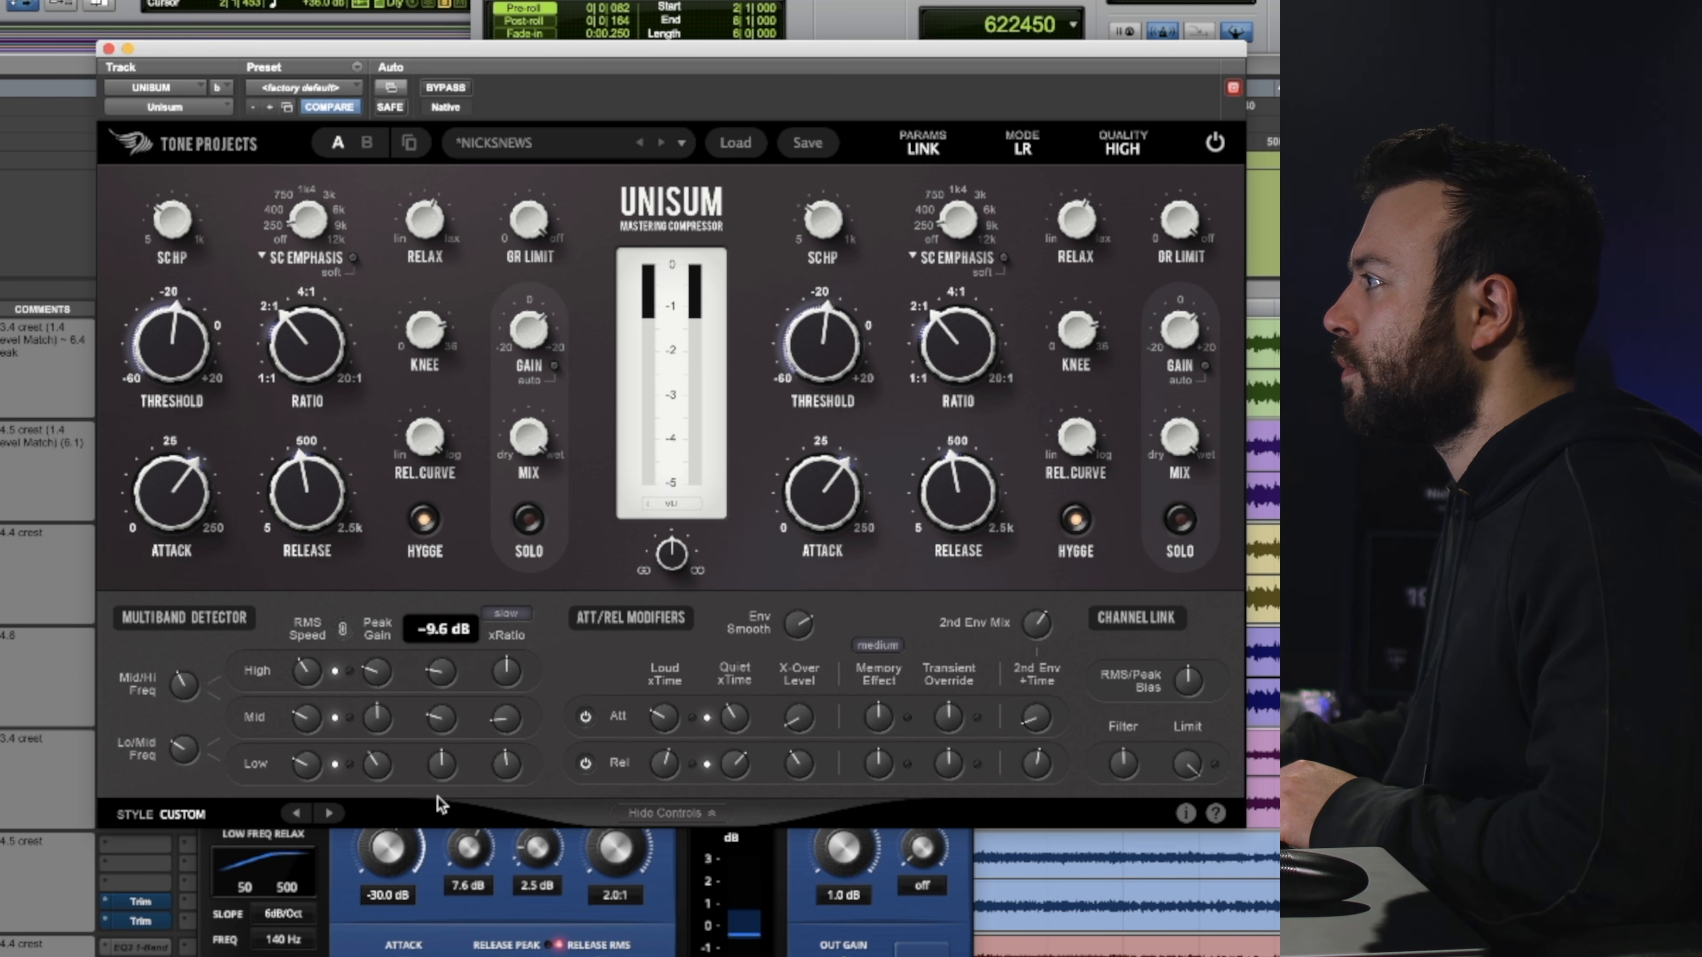
mouse_move(166, 362)
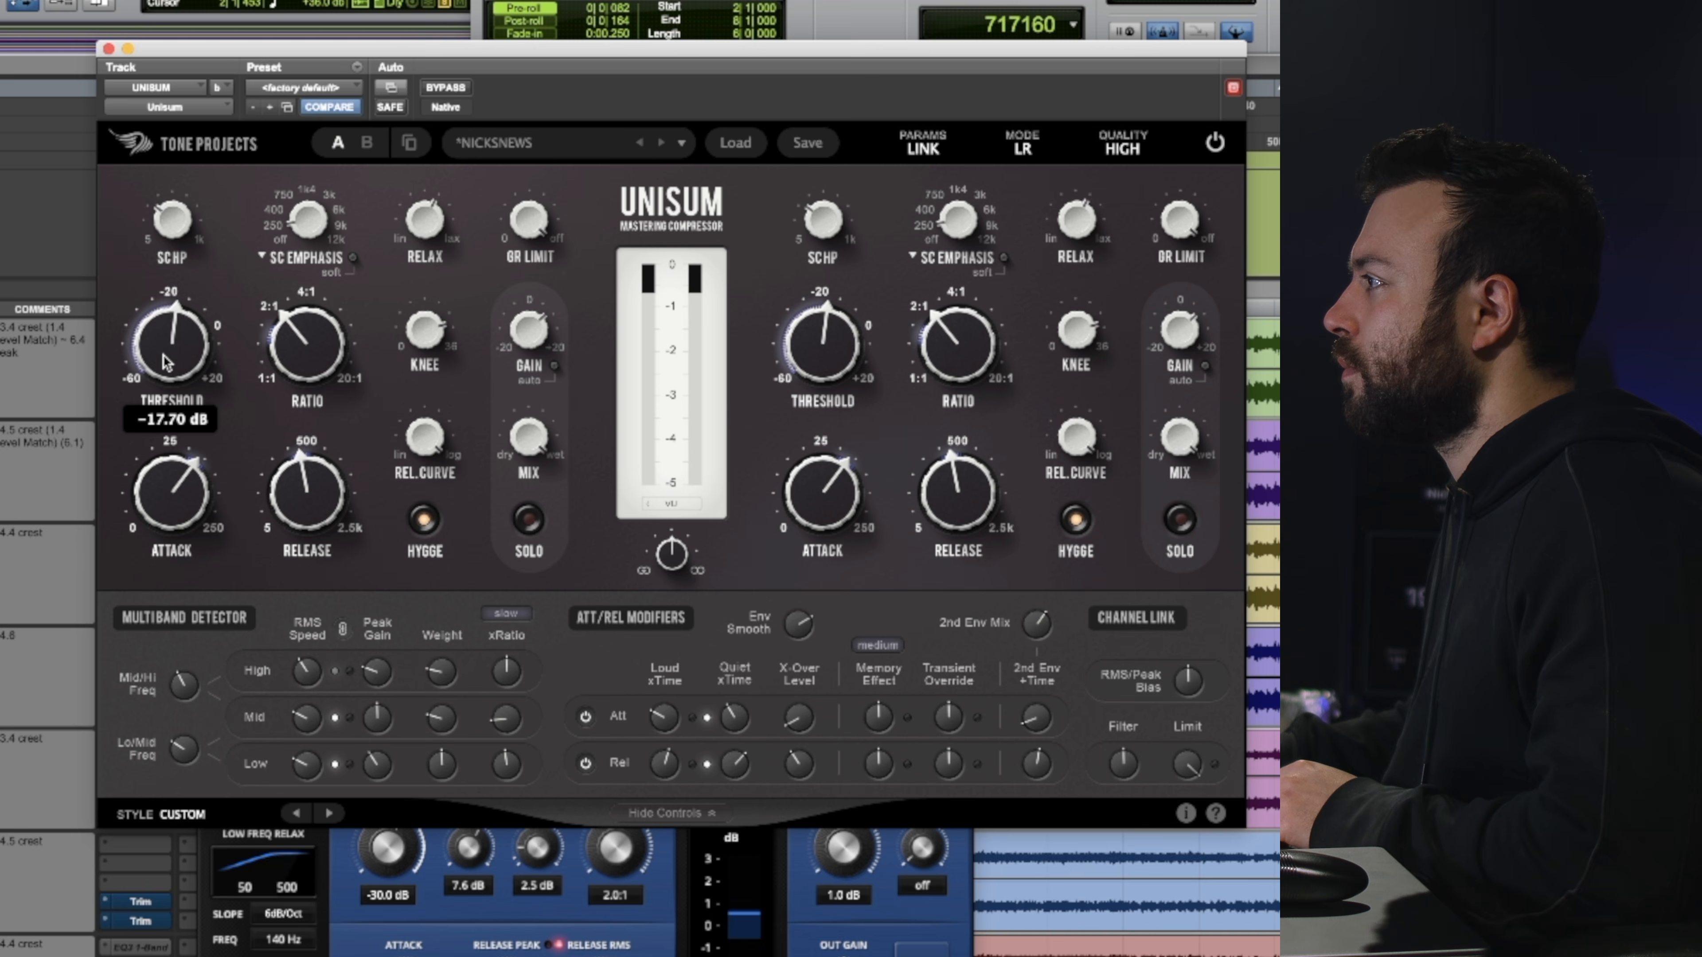
drag(158, 373, 156, 385)
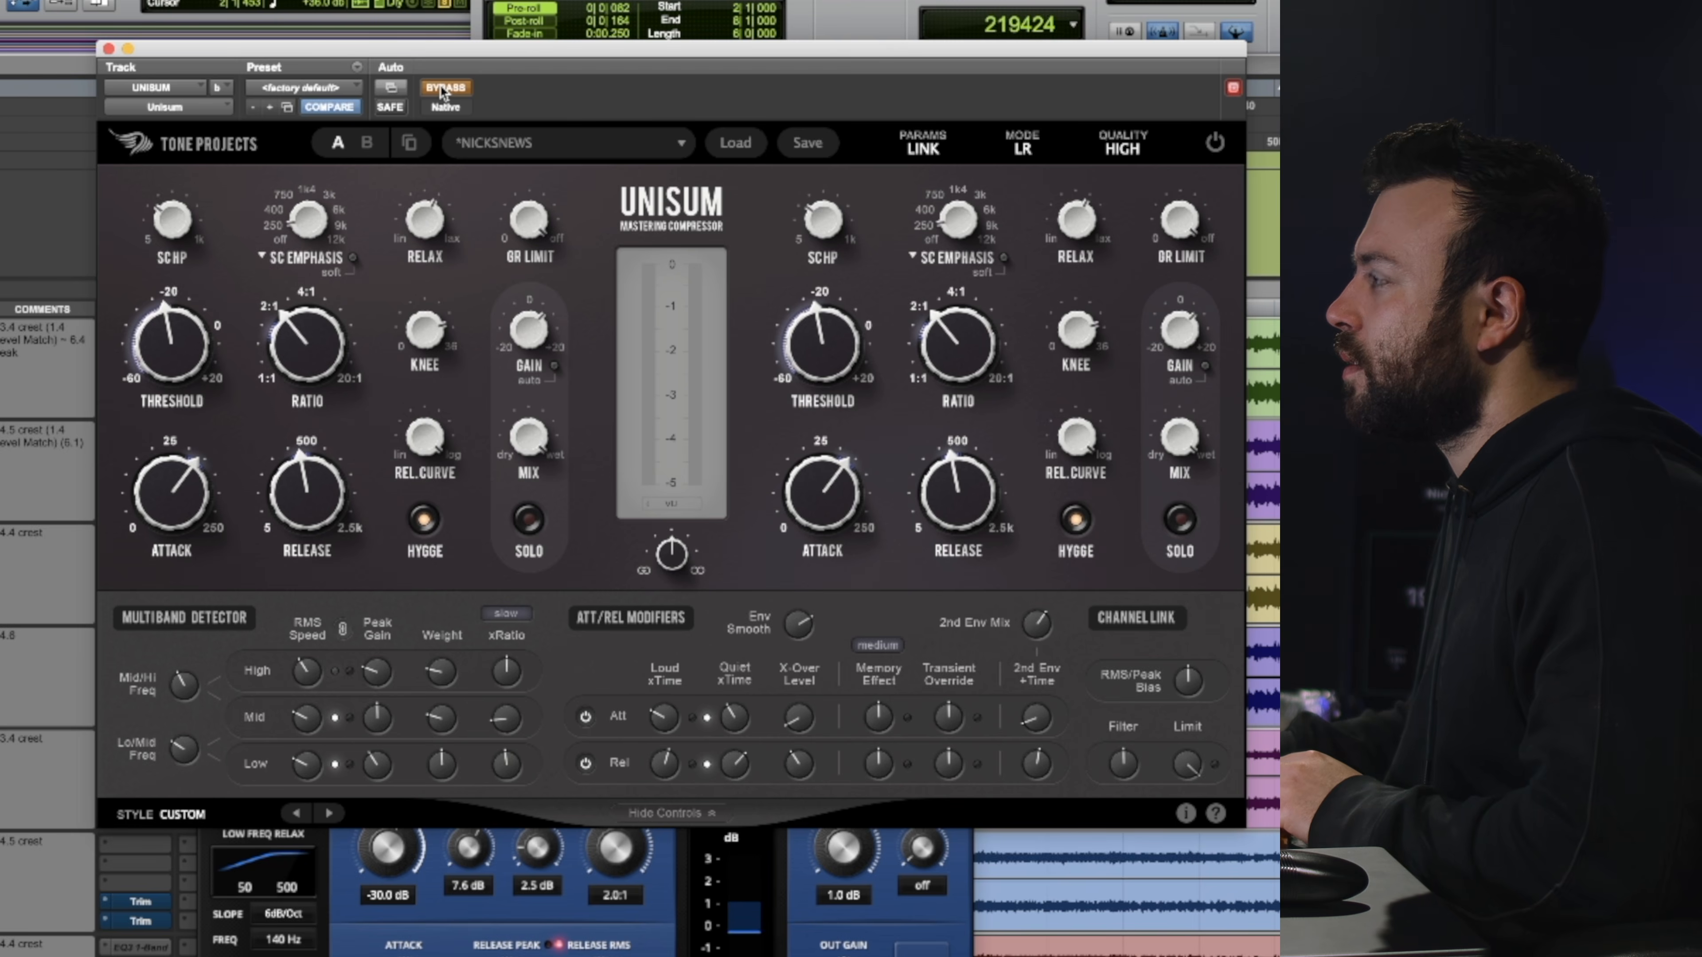
Compare UNISUM's processed and bypassed sound repeatedly during playback, and switch Hygge off
click(441, 91)
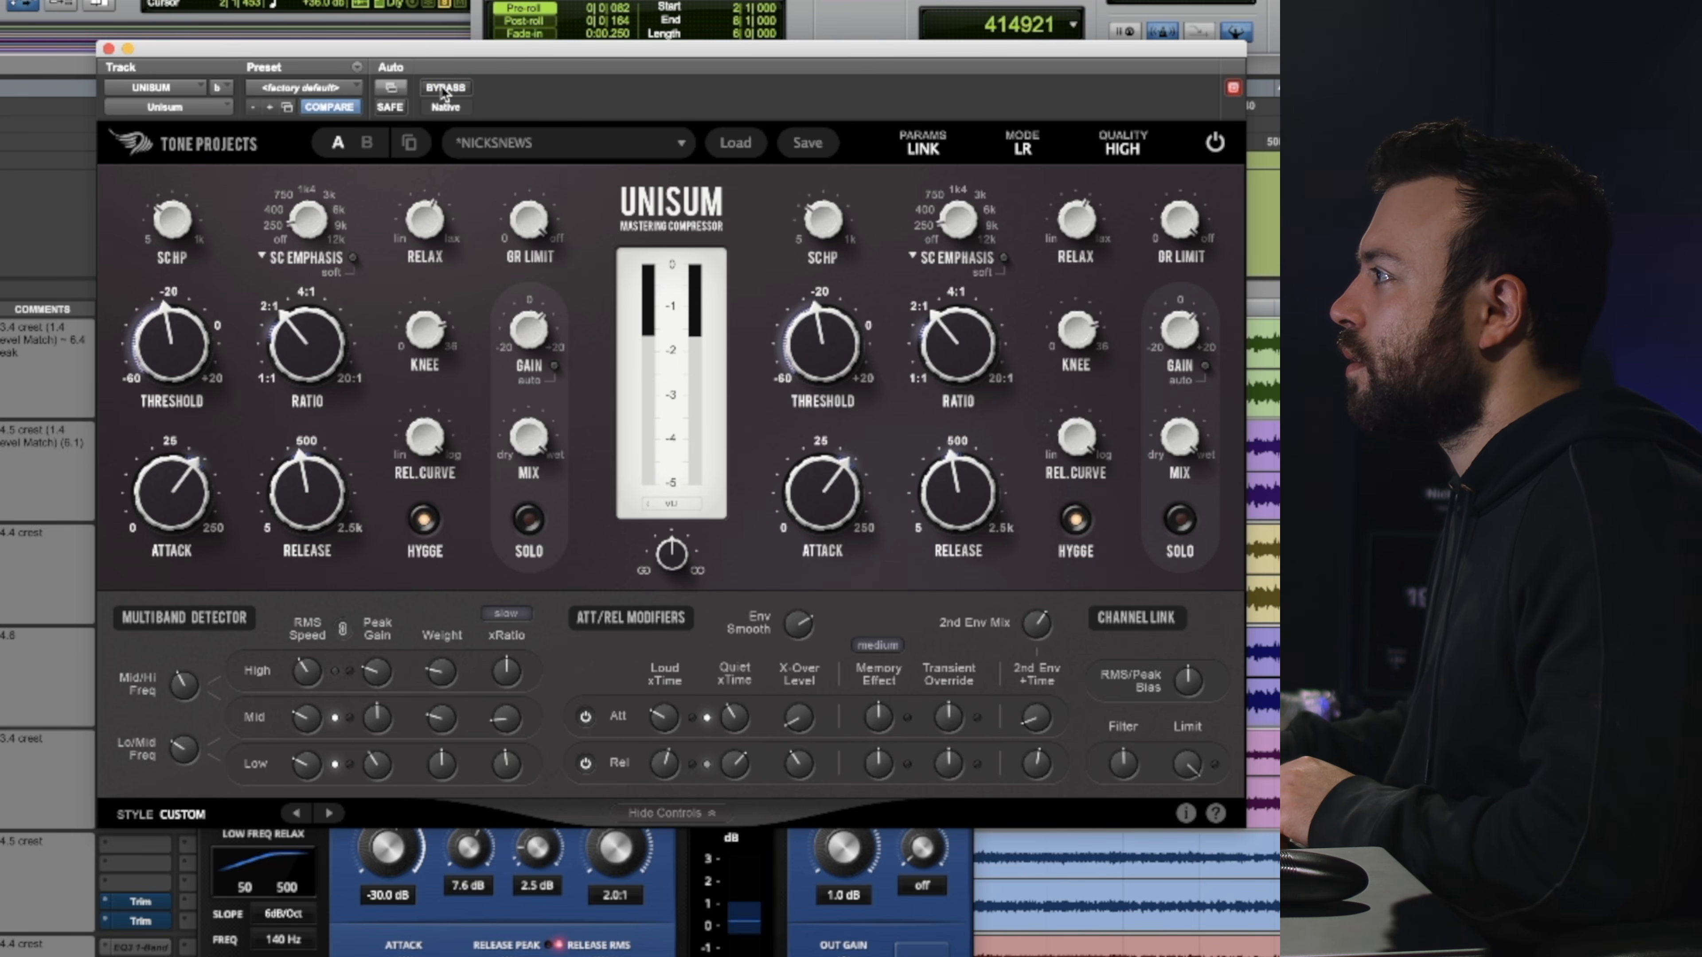
click(443, 91)
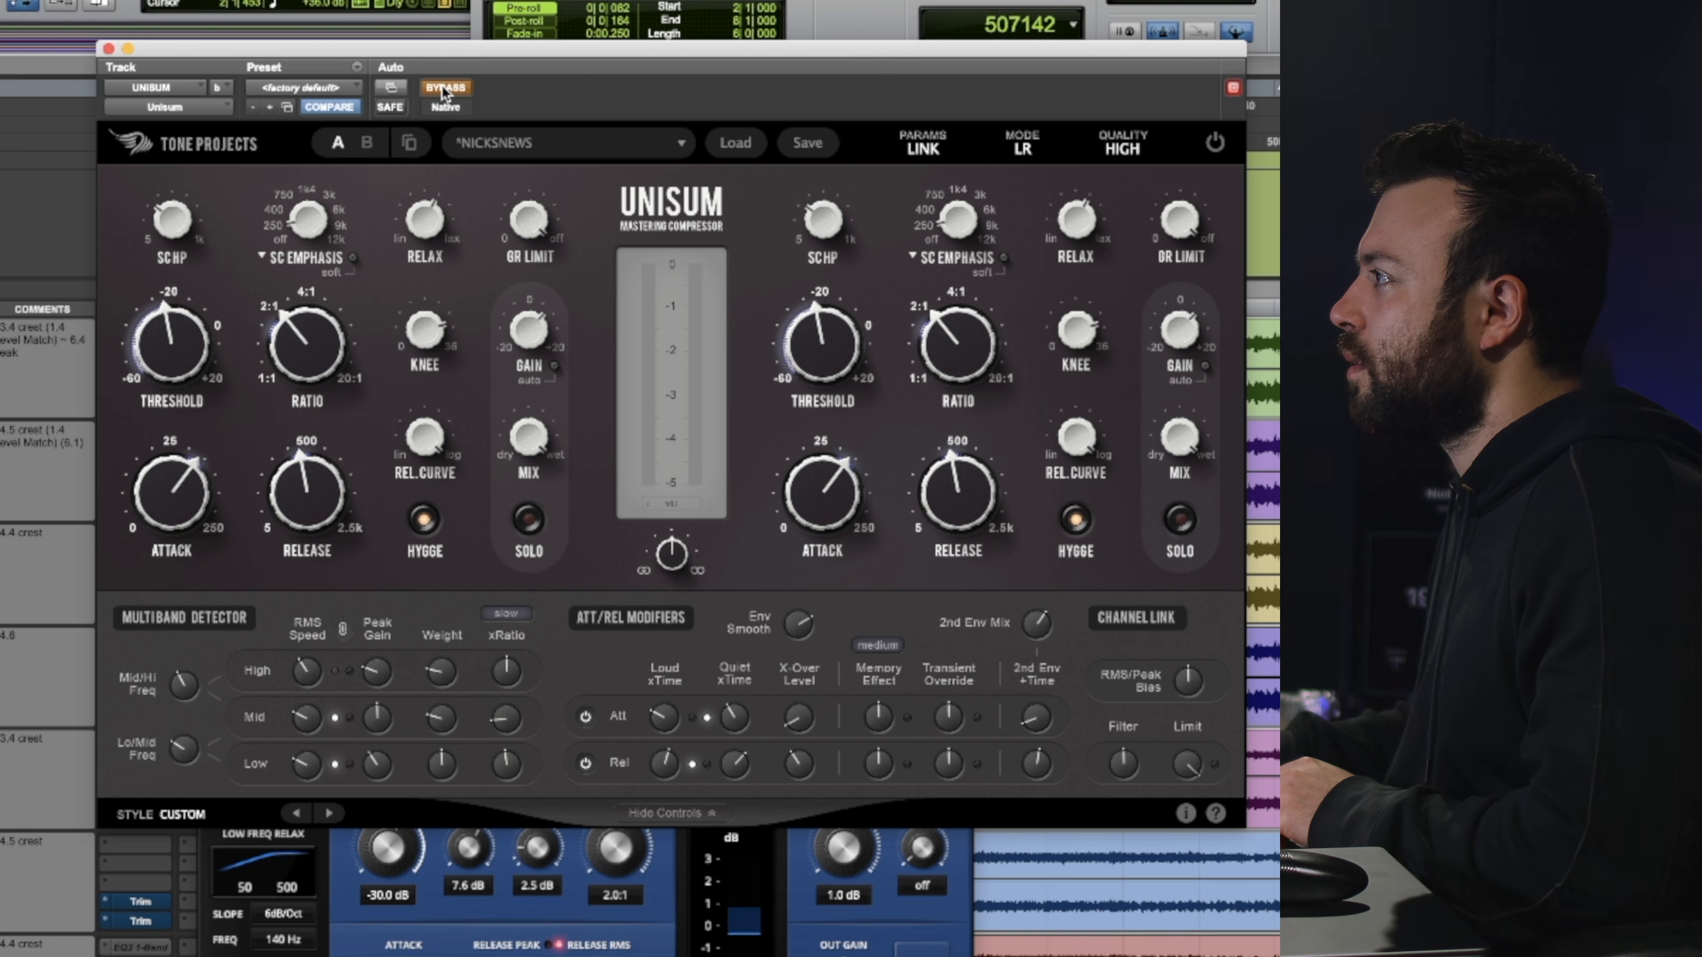
click(443, 91)
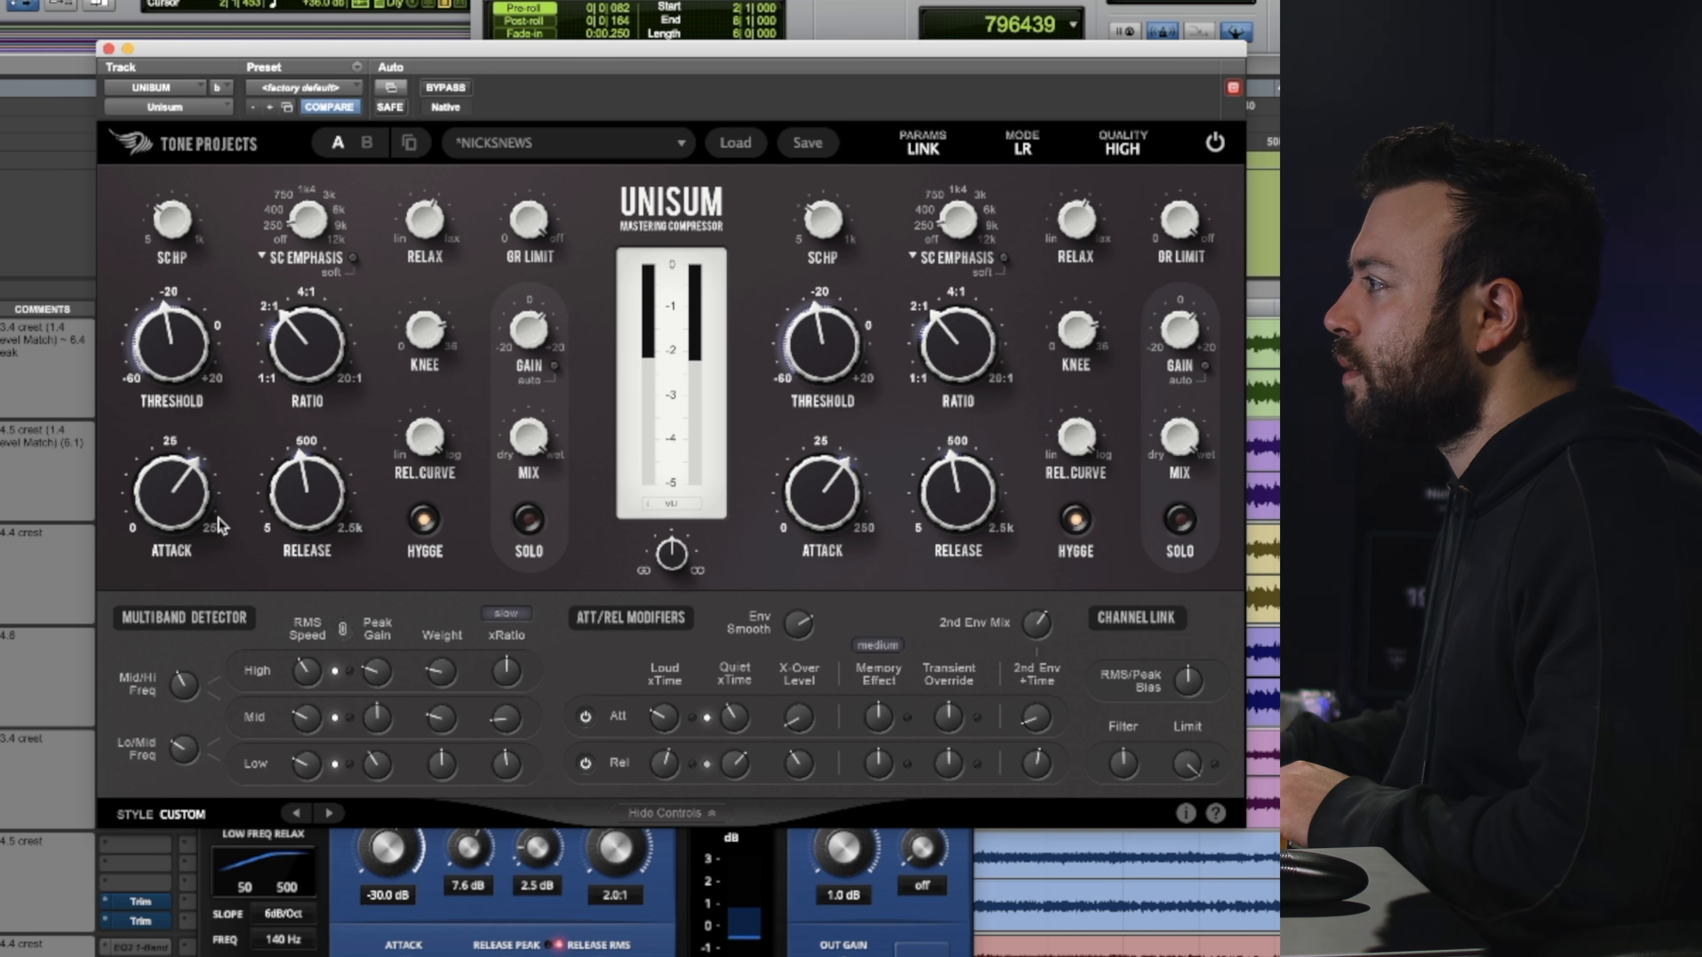
click(444, 88)
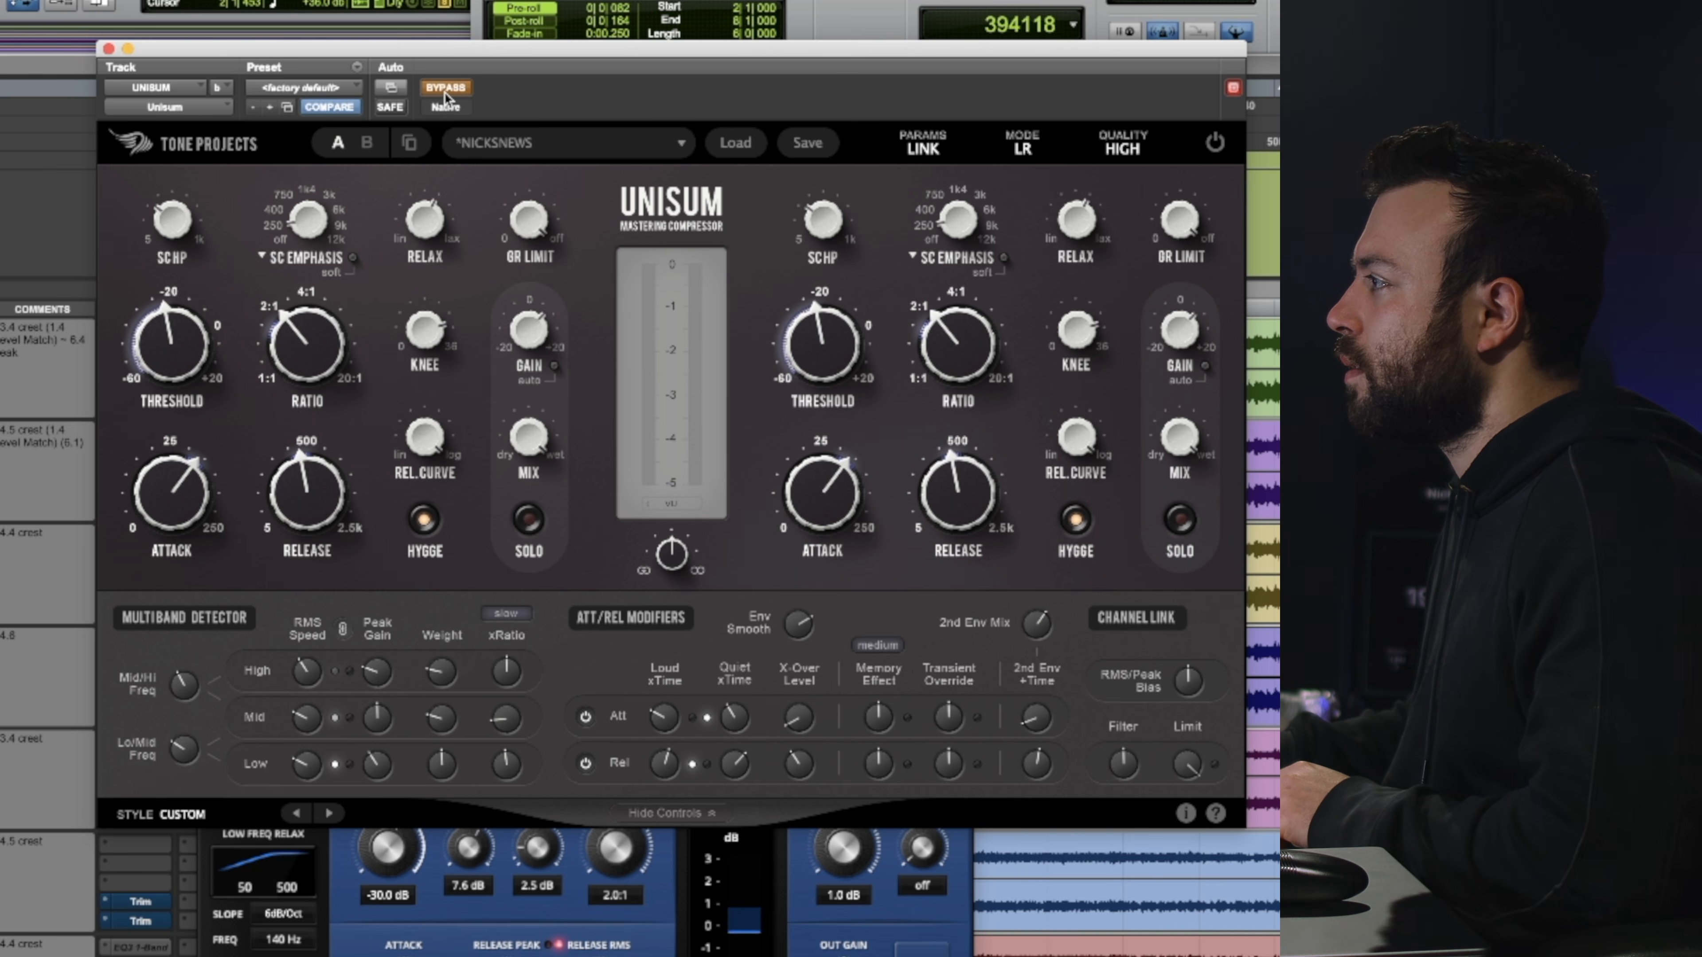
click(444, 91)
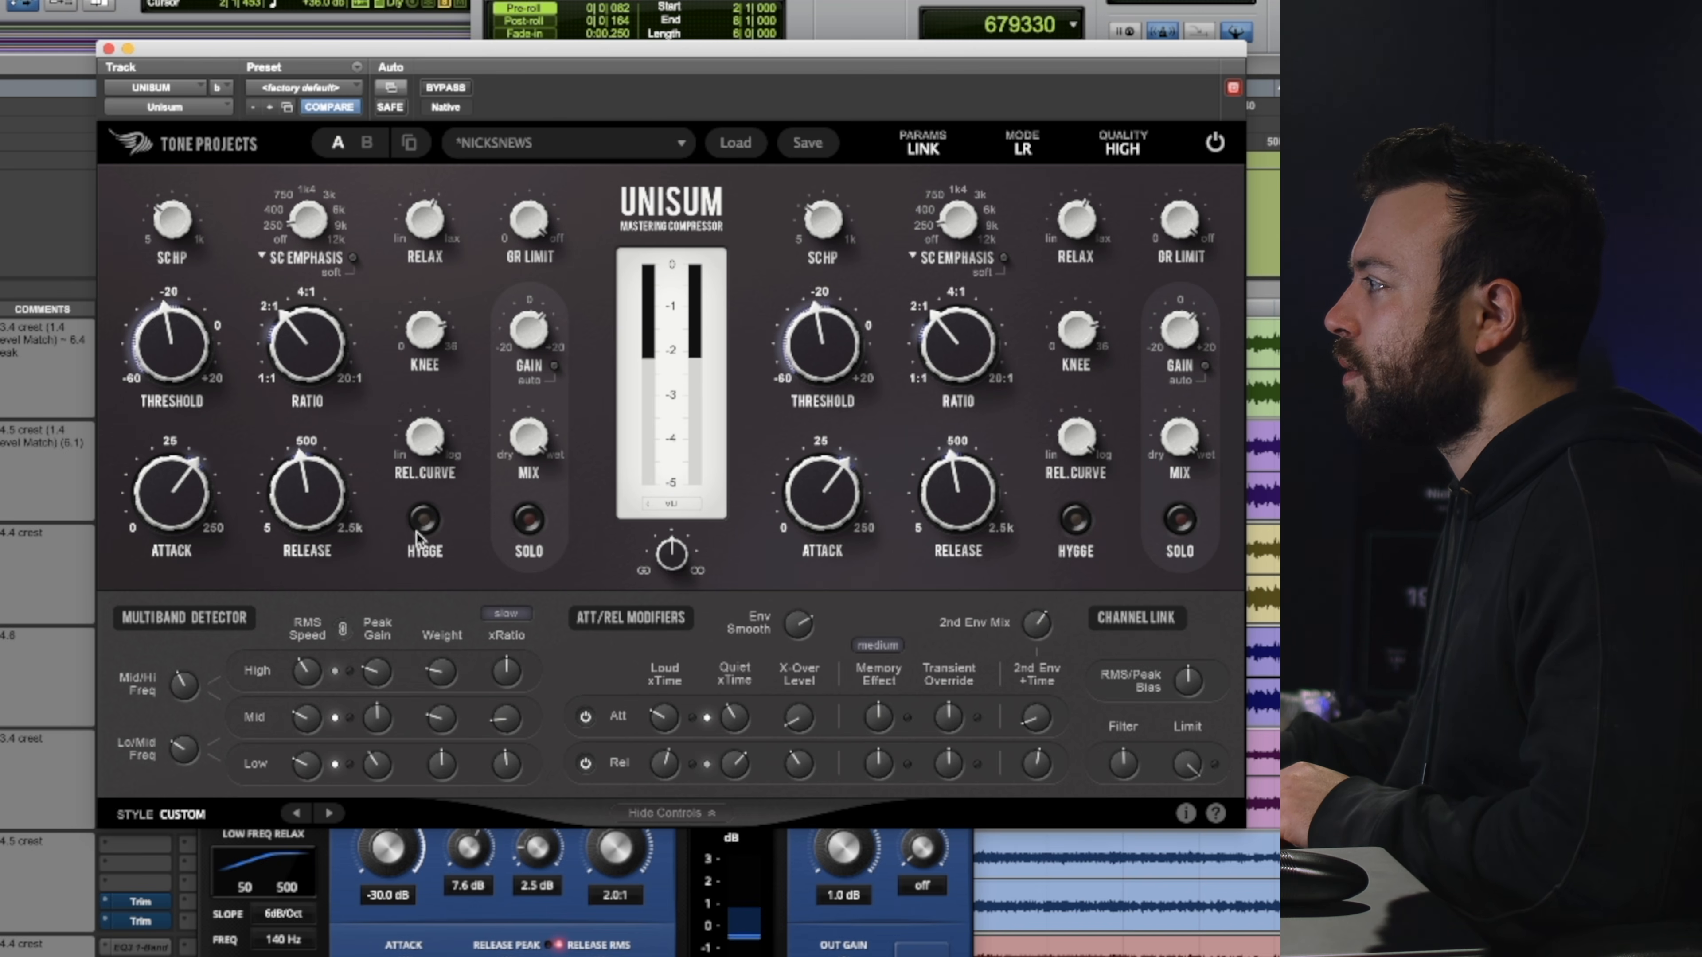
click(454, 90)
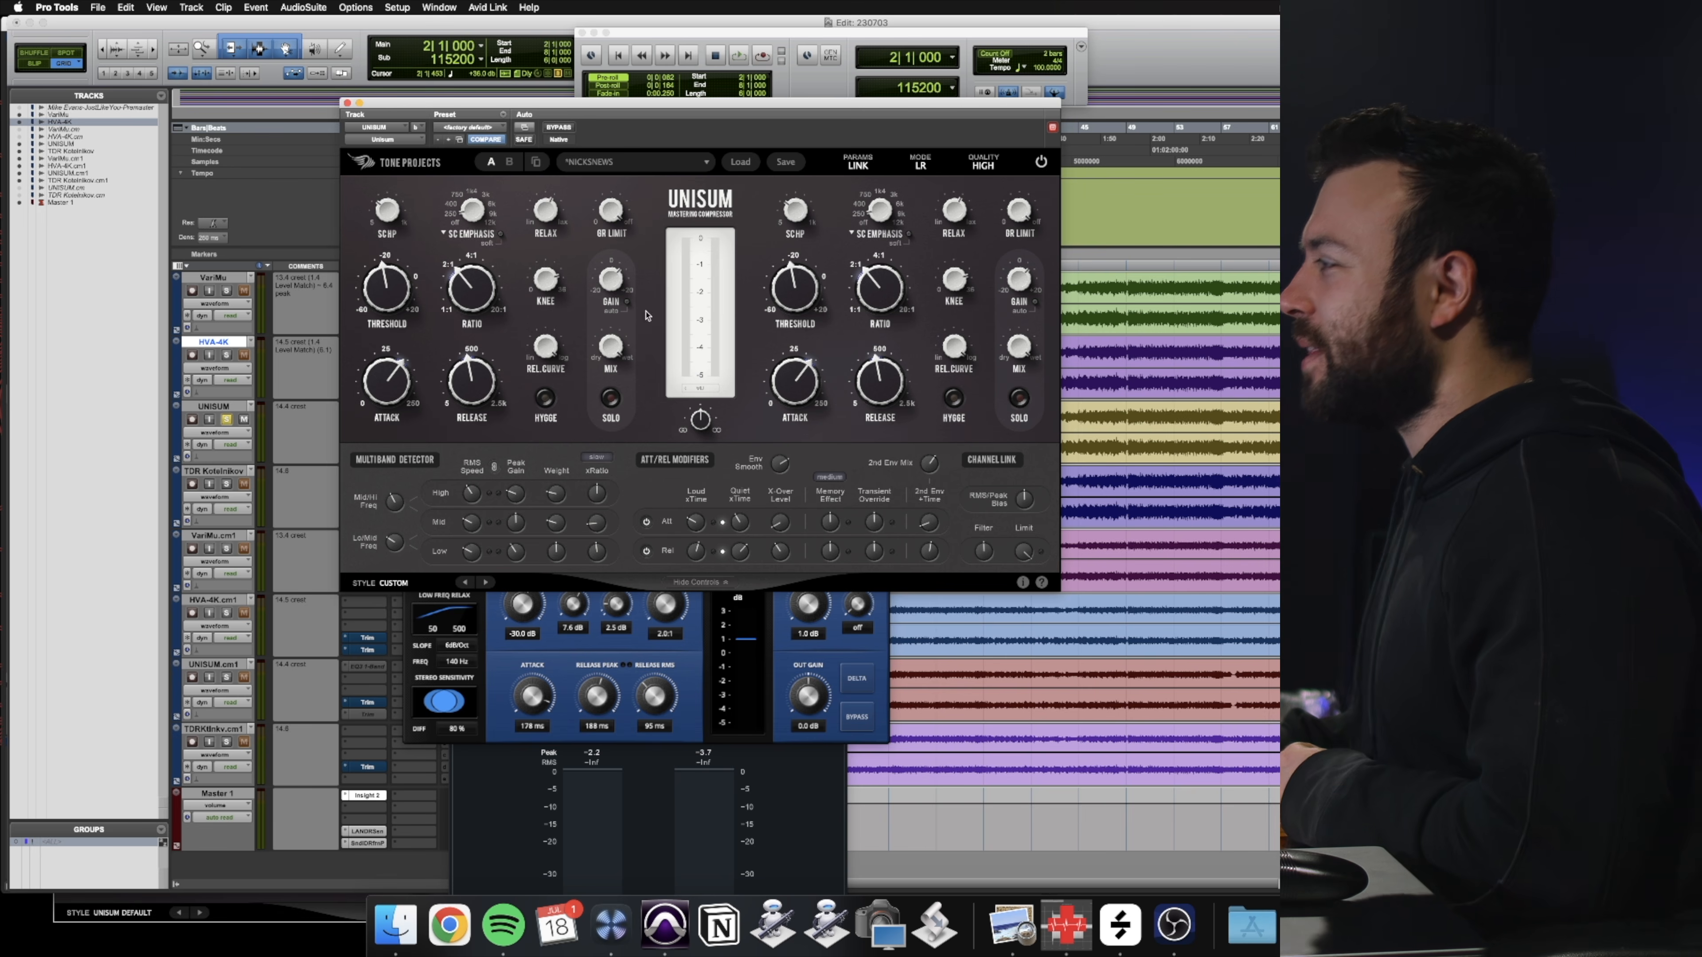
Move the UNISUM window clear of the song's waveform and start playback of the selected section
drag(650, 111, 733, 353)
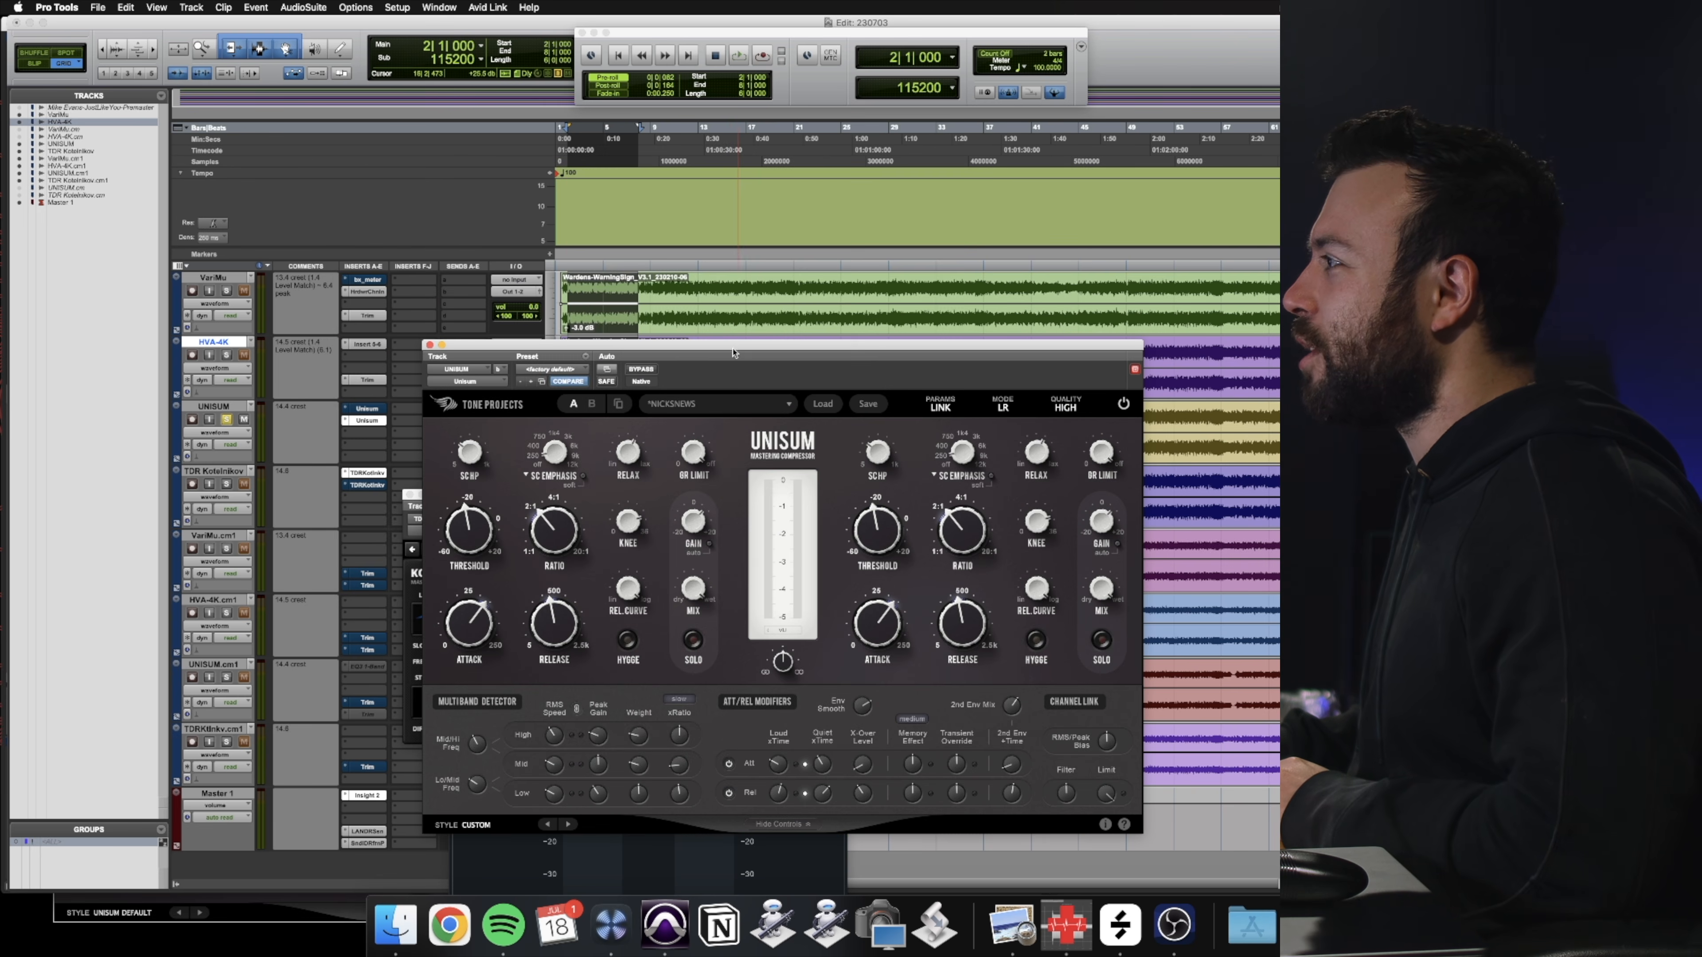
key(space)
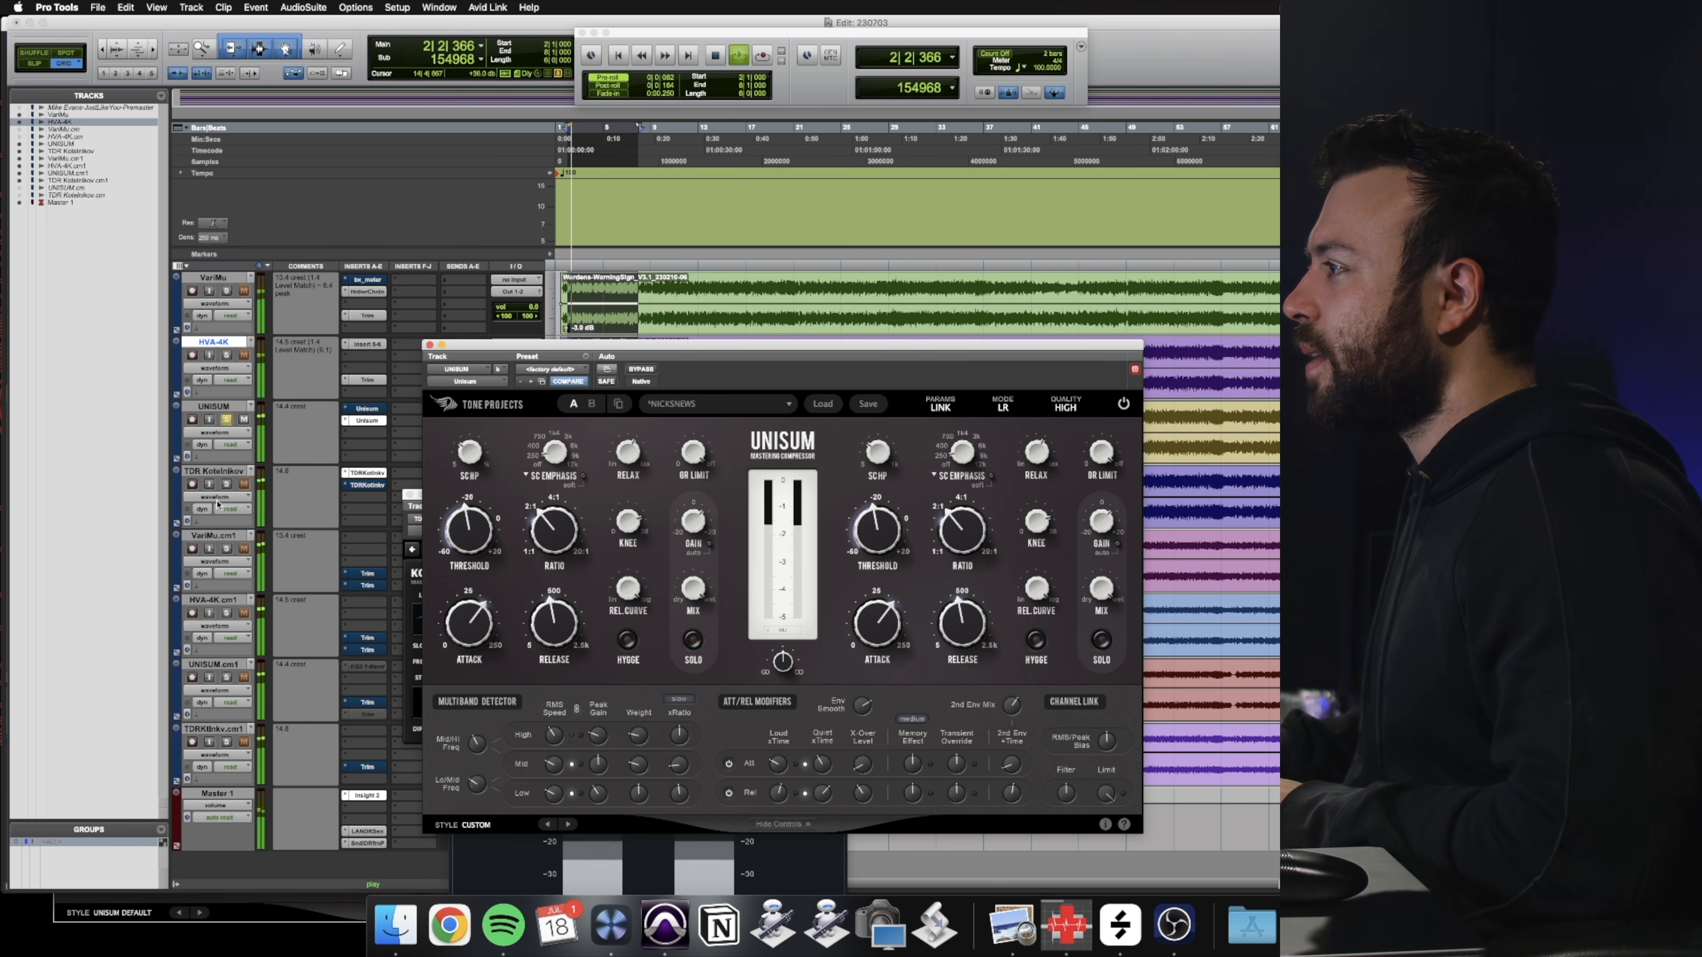
Compare the UNISUM and TDR Kotelnikov tracks by soloing them alternately during playback, finishing with UNISUM soloed
click(226, 420)
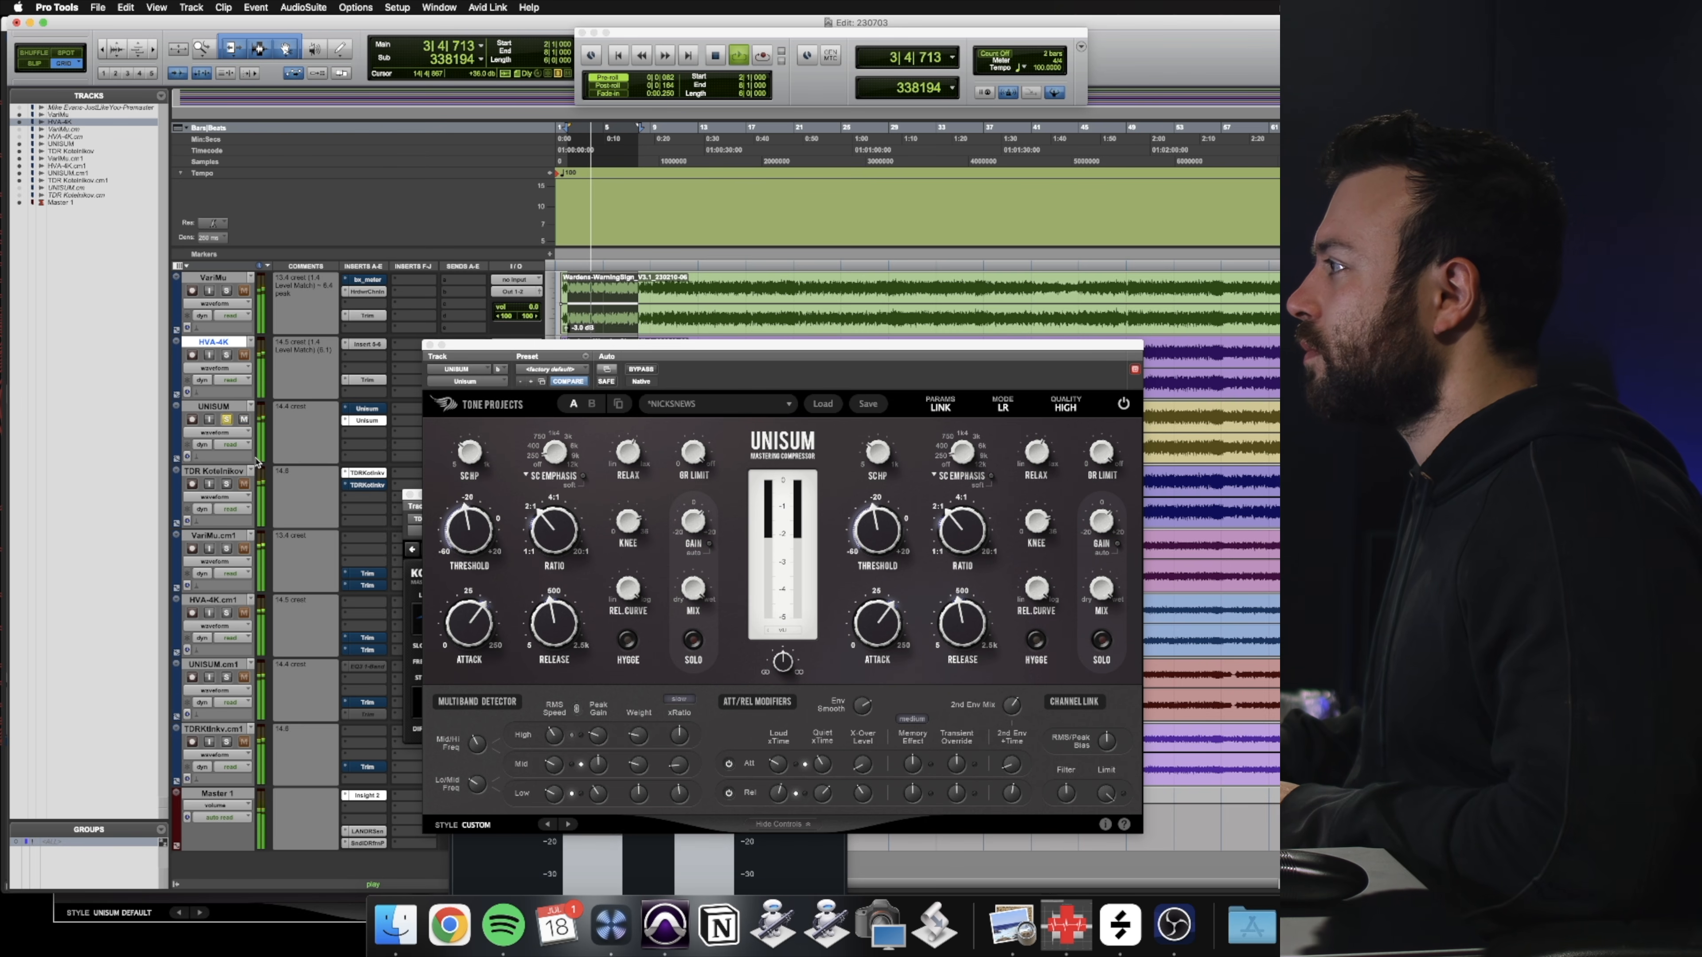
key(space)
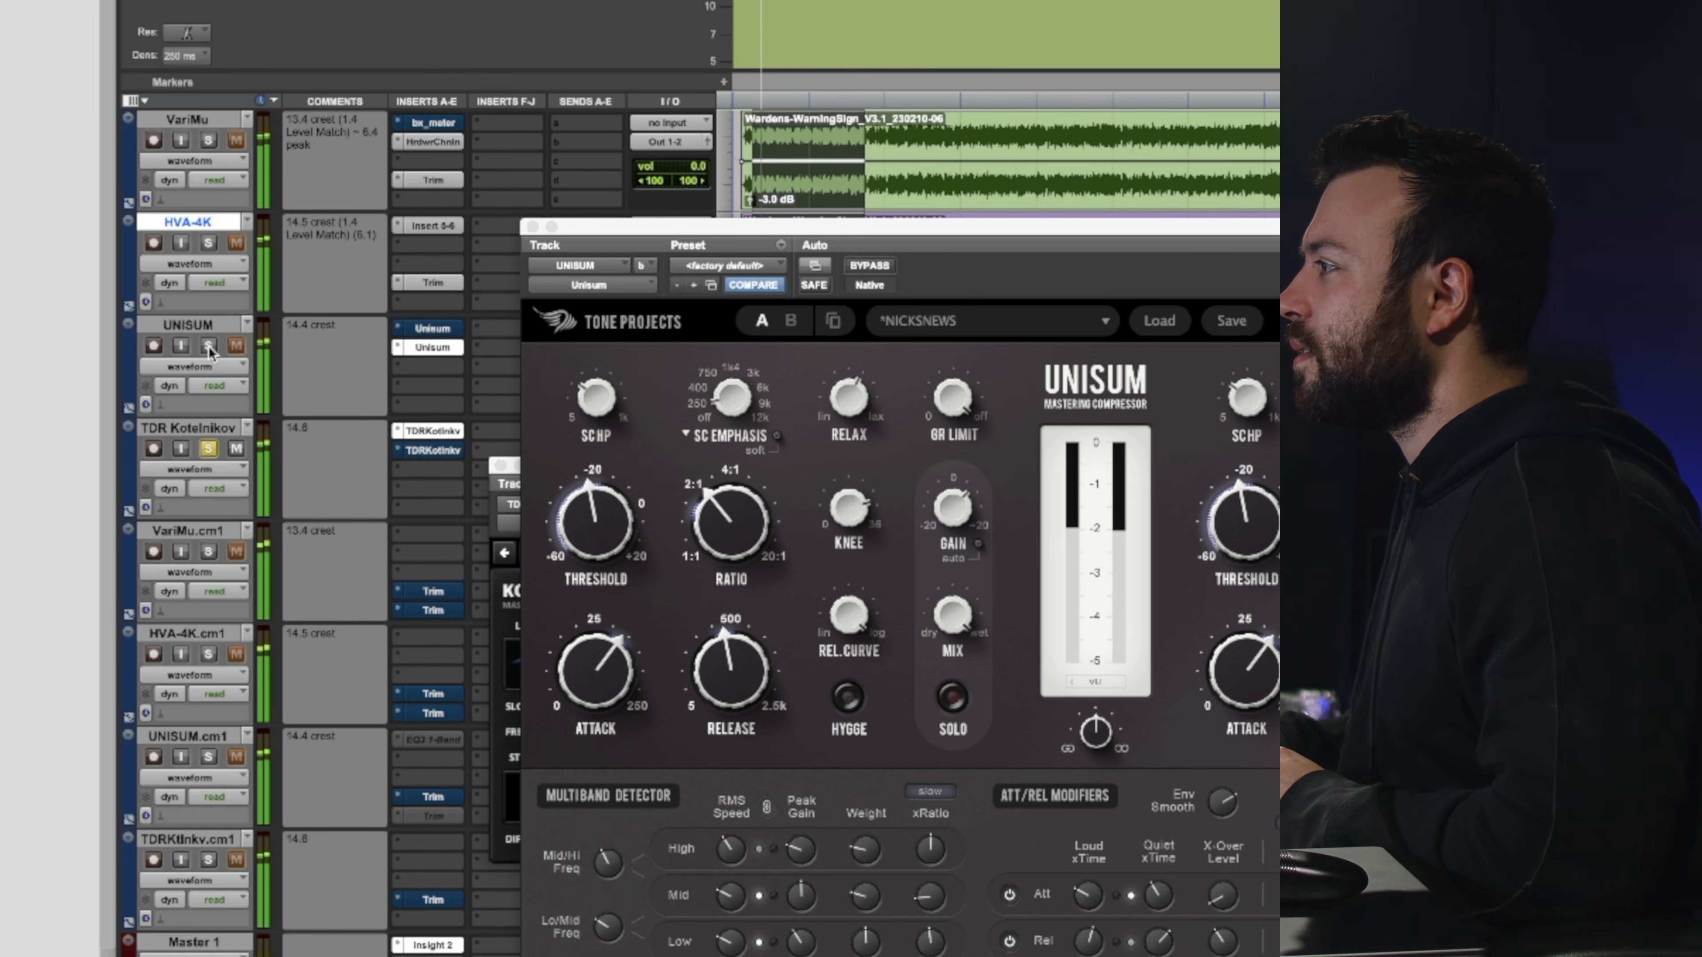
click(209, 346)
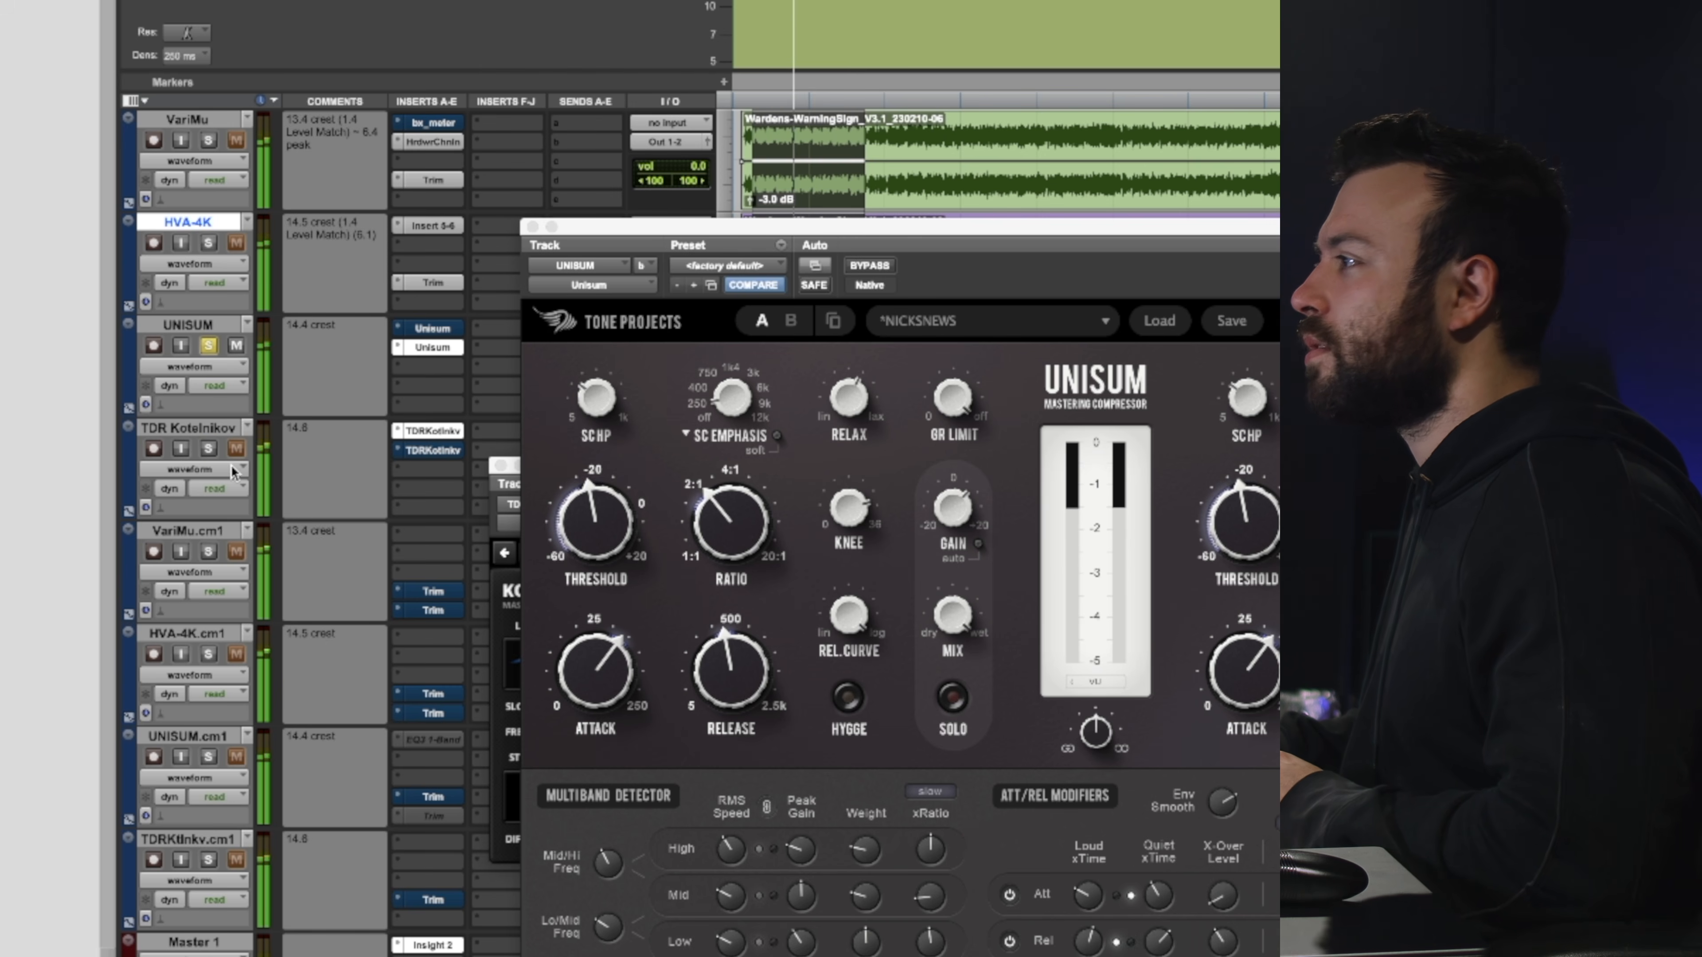
click(208, 449)
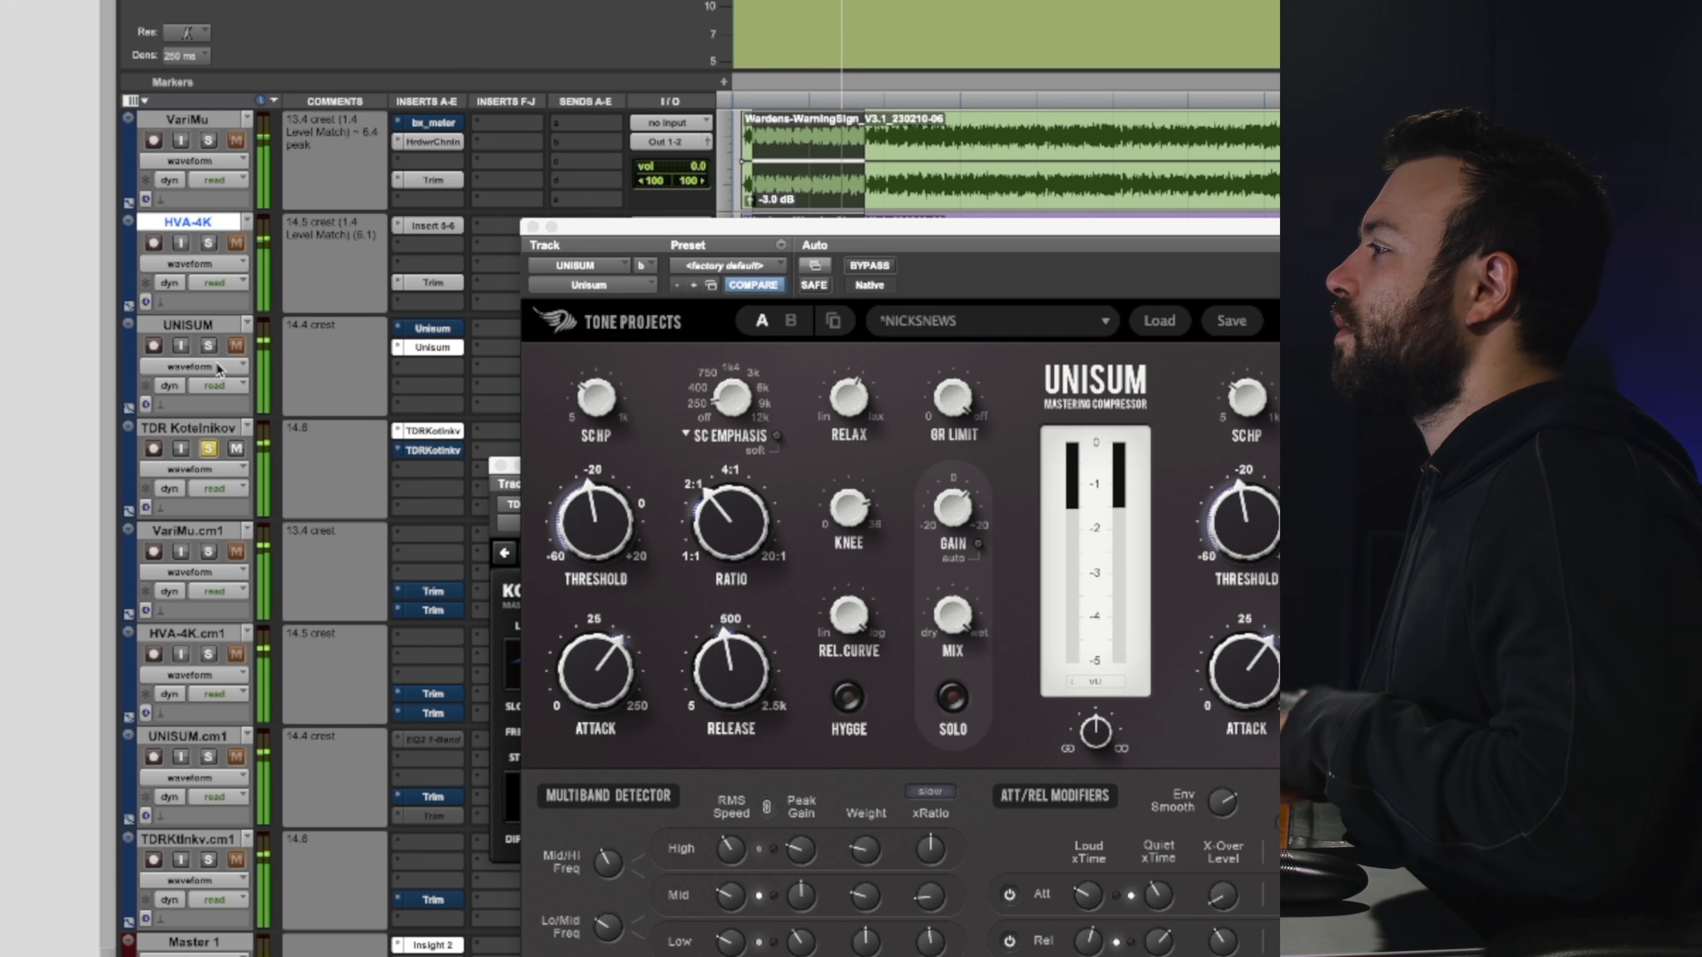
click(209, 346)
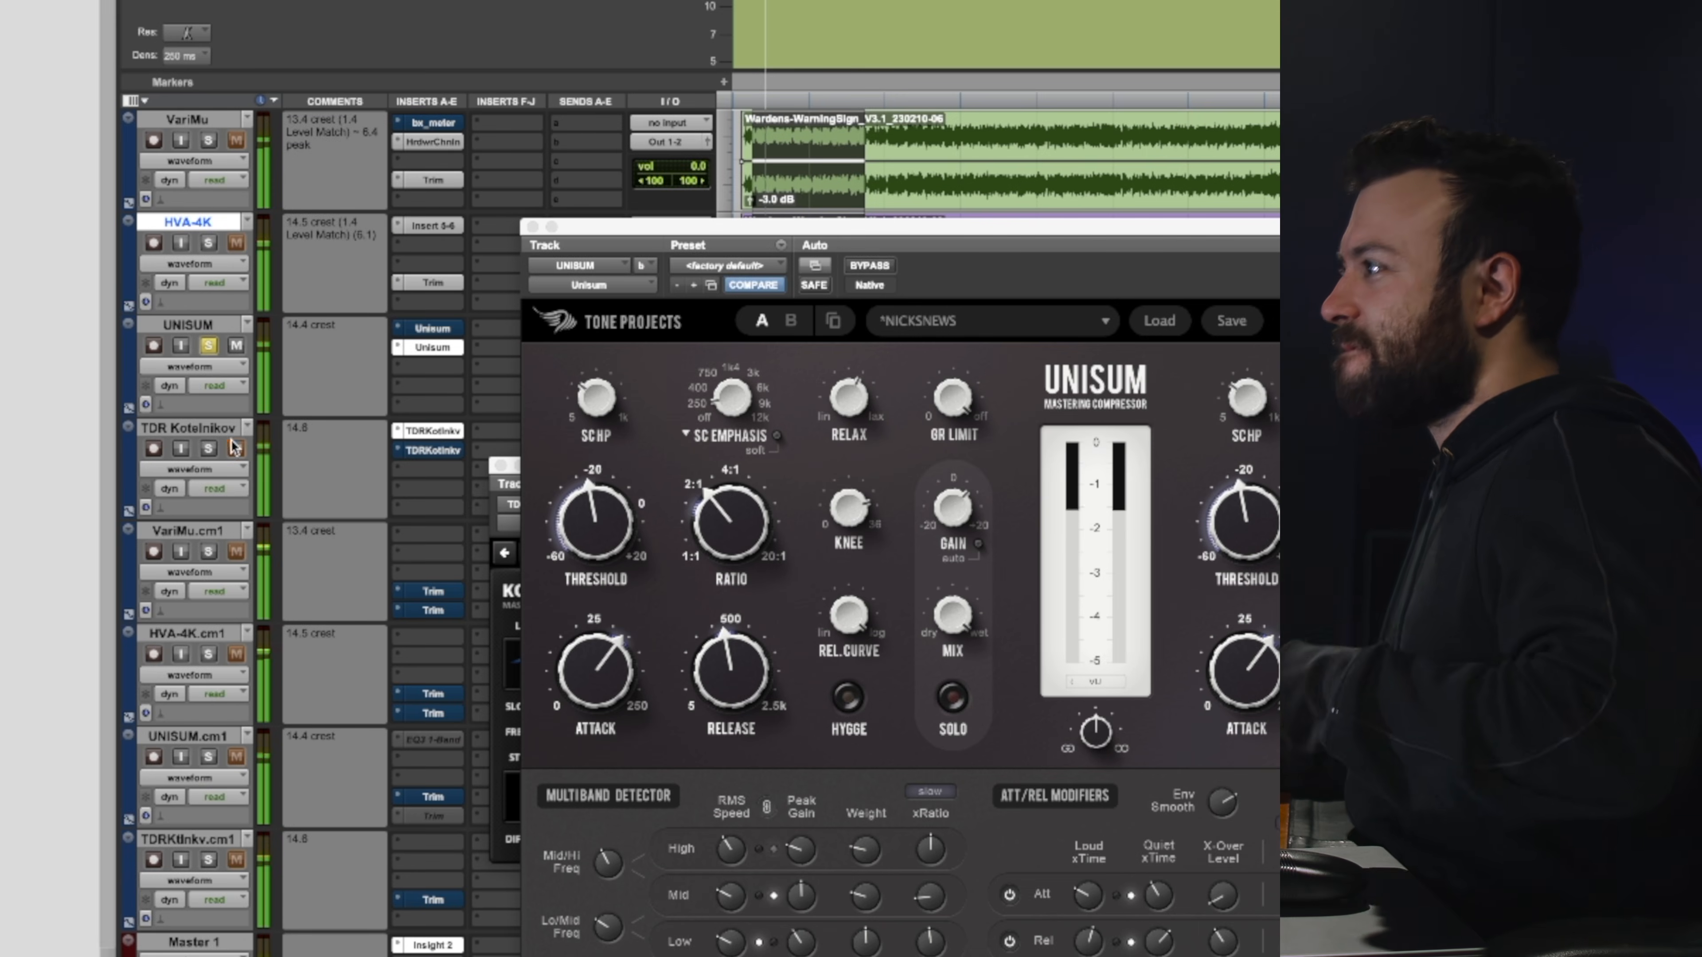
click(209, 447)
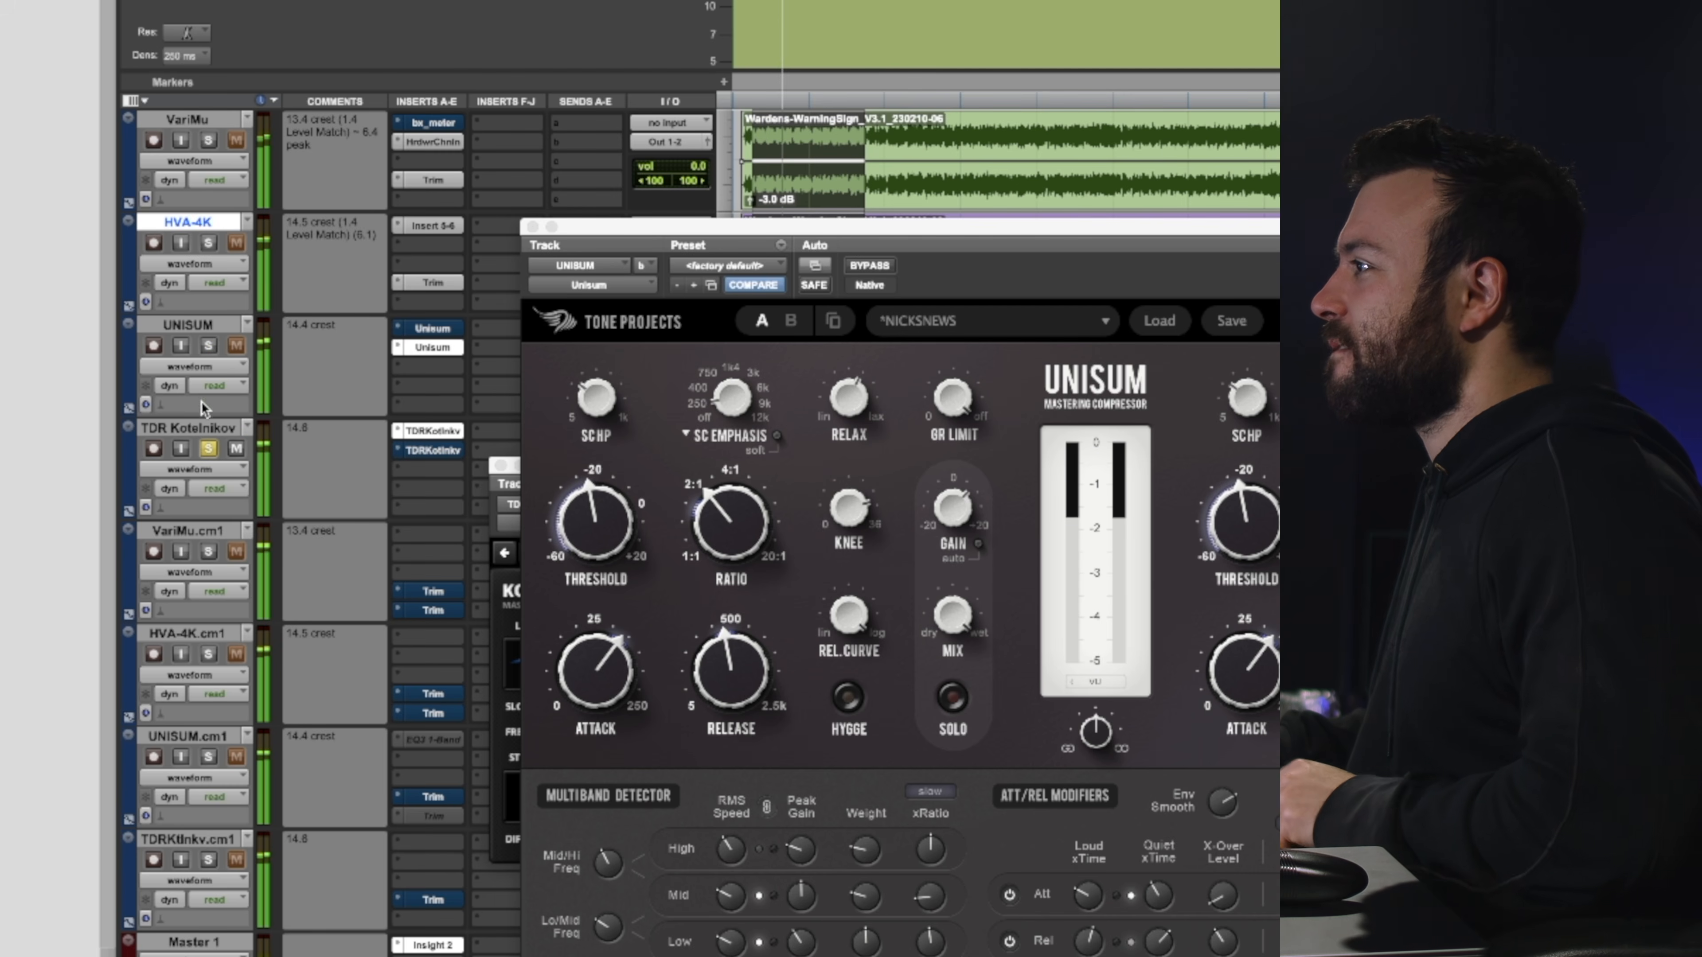
click(208, 346)
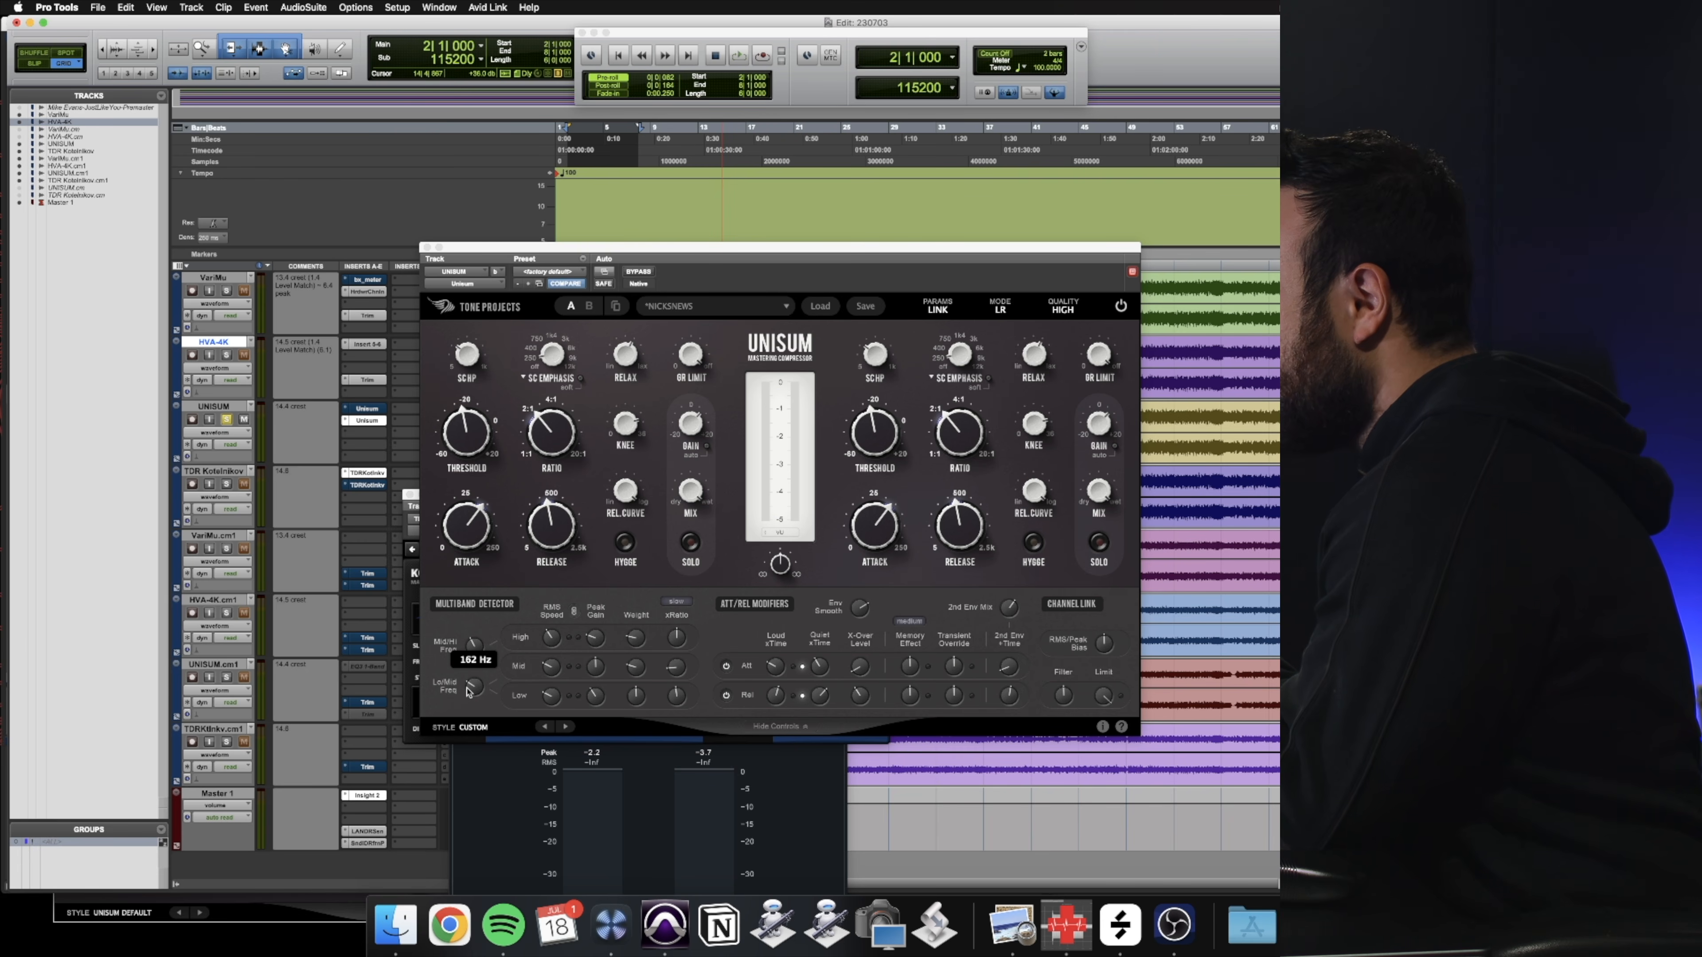
mouse_move(631, 700)
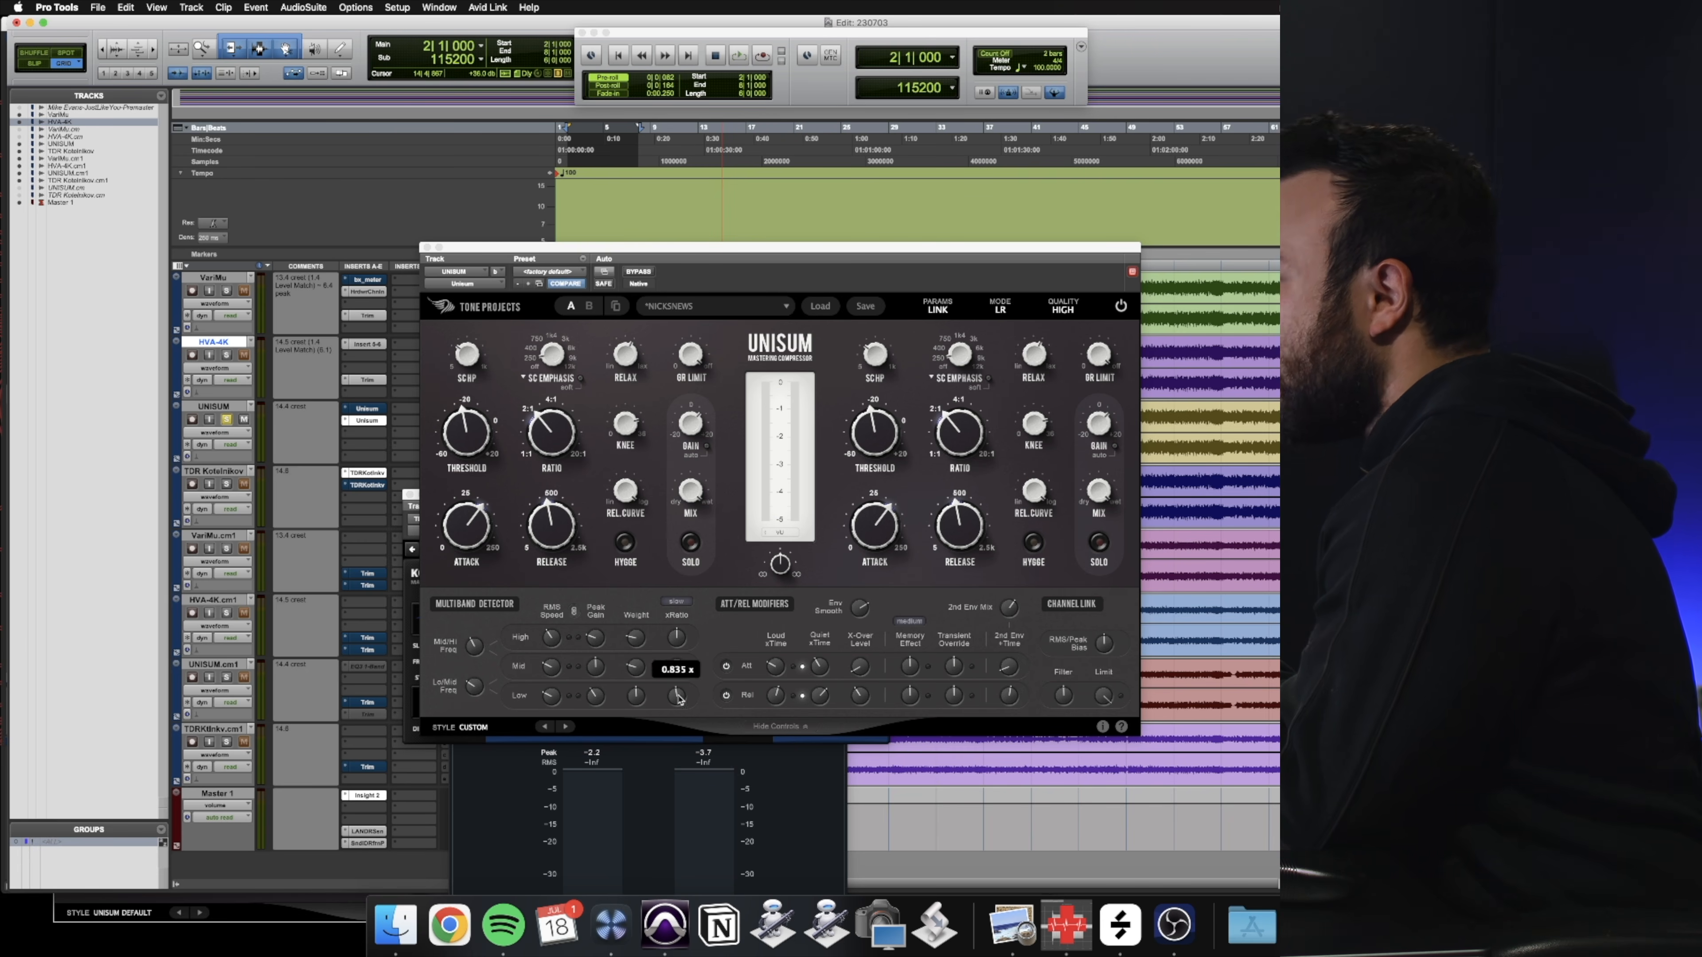